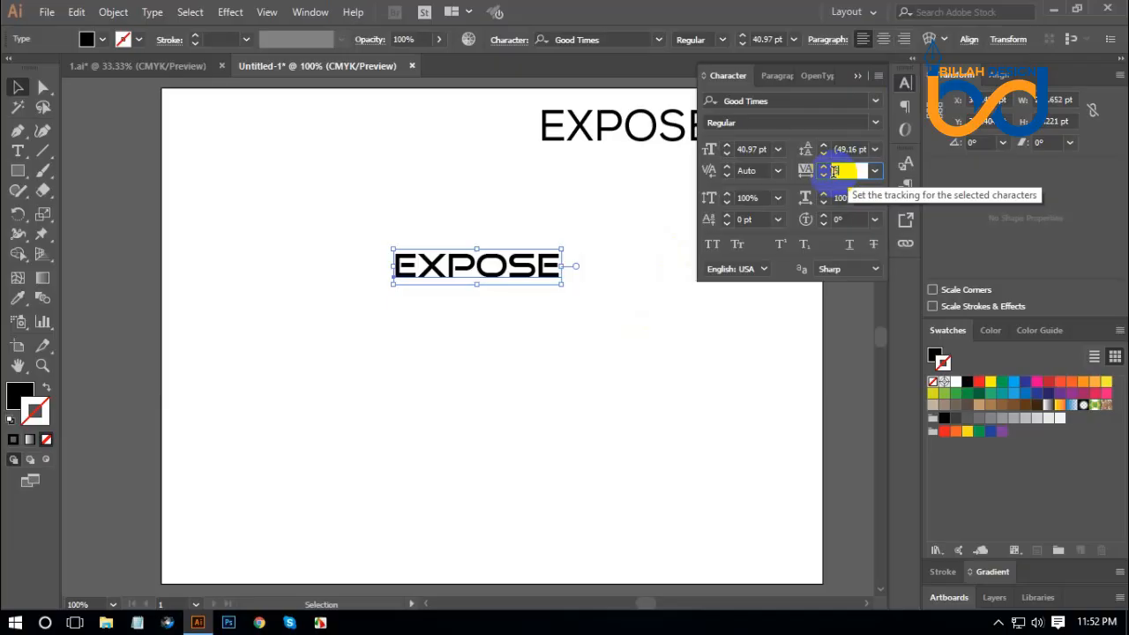
Increase the tracking of the Good Times EXPOSE text, trying 500 and settling on 700
text(500)
key(Return)
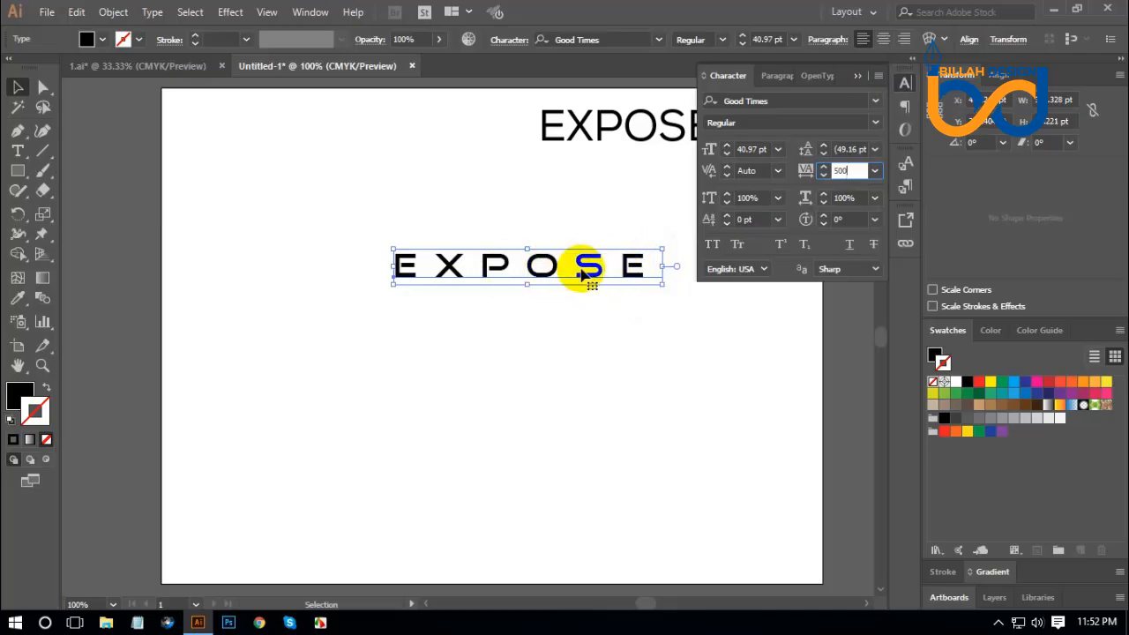
click(836, 173)
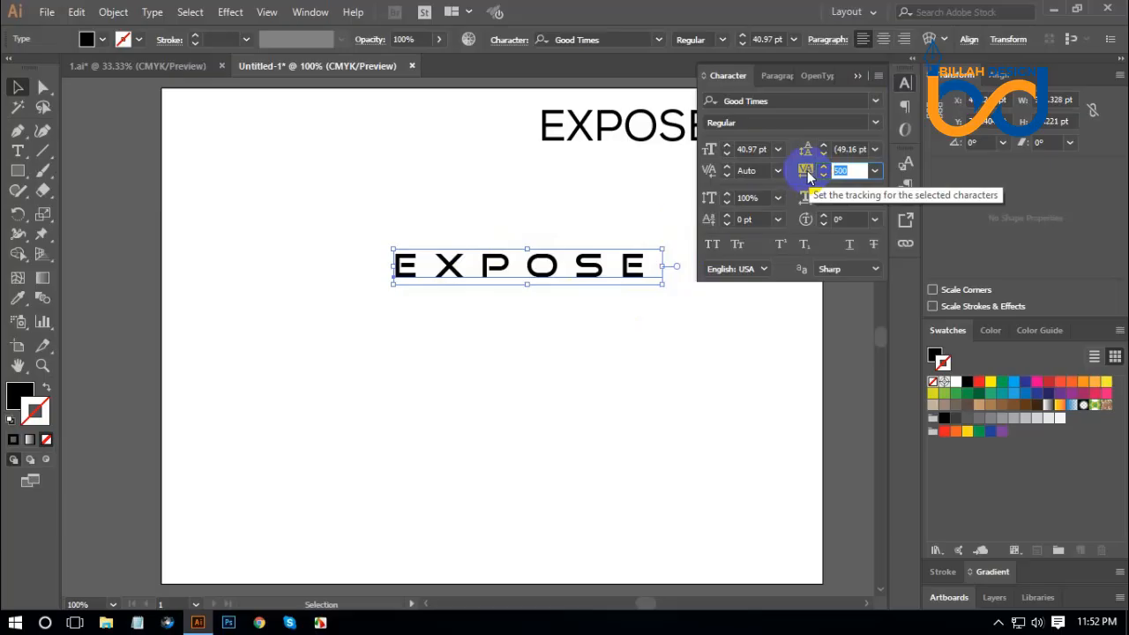
text(700)
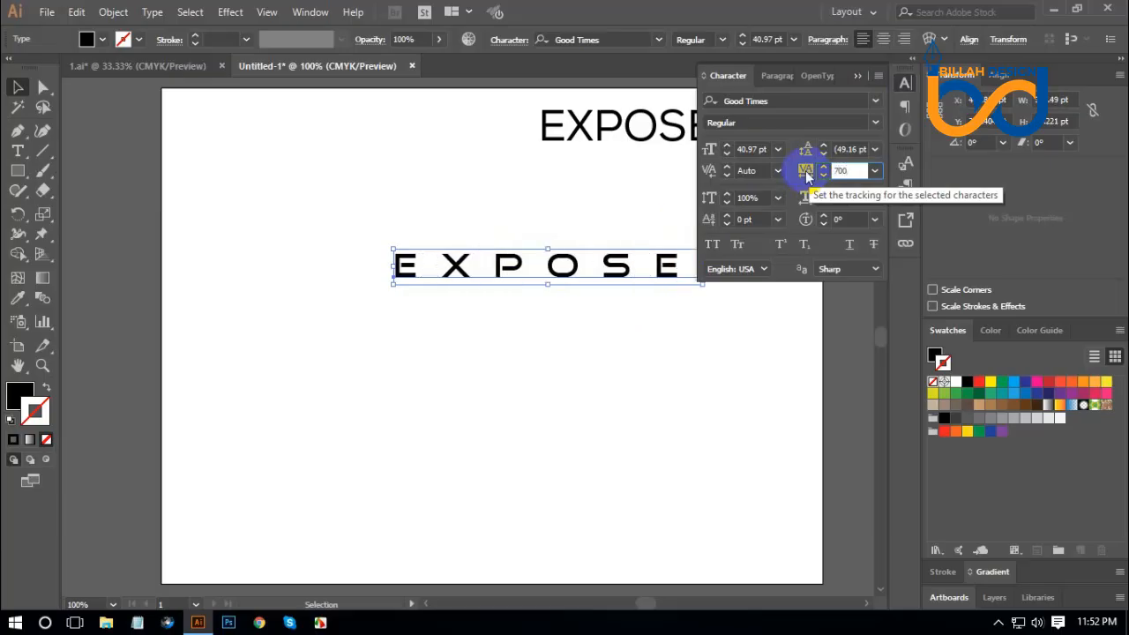
click(903, 86)
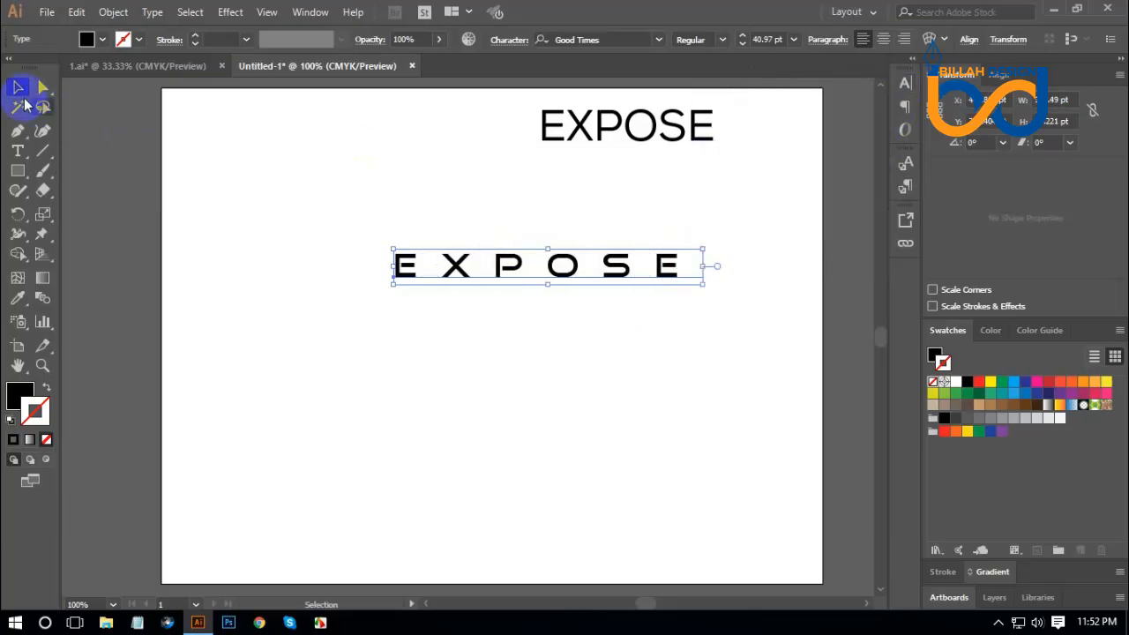
Scale the widely spaced EXPOSE text down to about 35.7 pt and reposition it below the plain EXPOSE text
click(477, 336)
drag(562, 268, 539, 279)
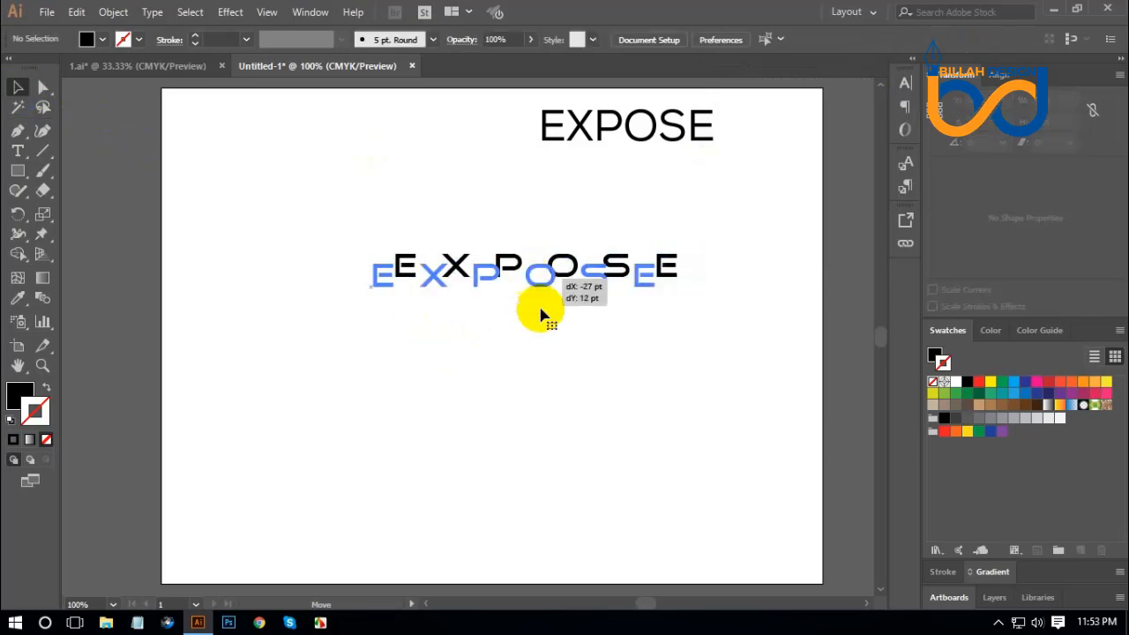
click(512, 334)
drag(473, 328, 584, 240)
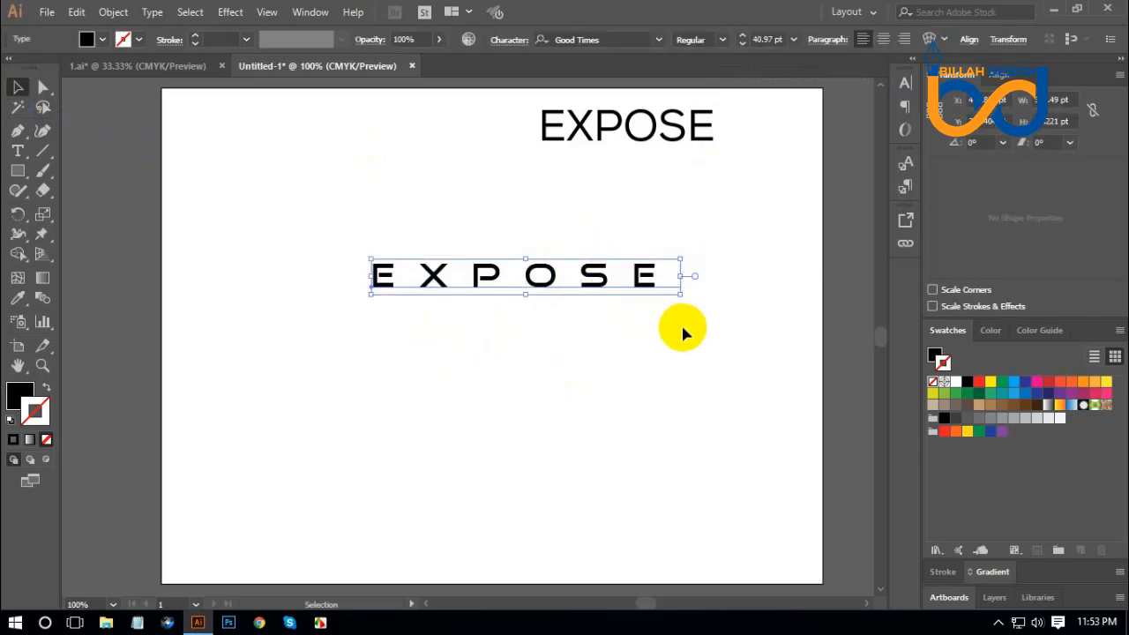
drag(678, 276, 662, 276)
click(604, 325)
drag(585, 286, 573, 242)
Convert the widely spaced EXPOSE text to outlines
right_click(573, 243)
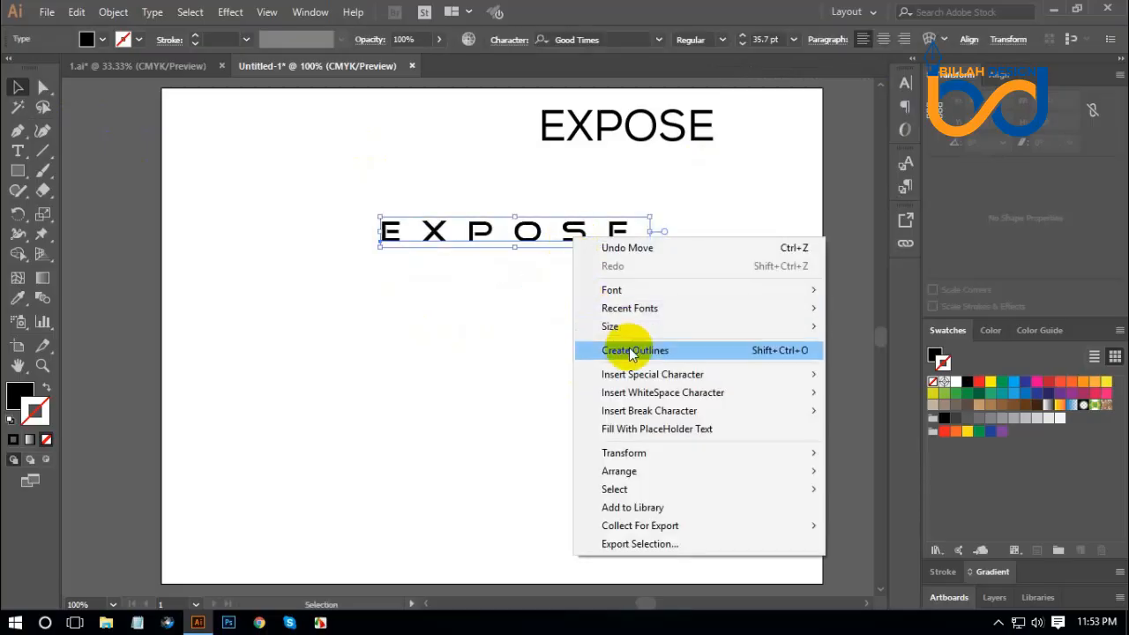
click(628, 348)
click(685, 312)
Move the plain Nexa EXPOSE text so it sits centered above the outlined word
drag(643, 143, 541, 144)
click(559, 265)
click(547, 186)
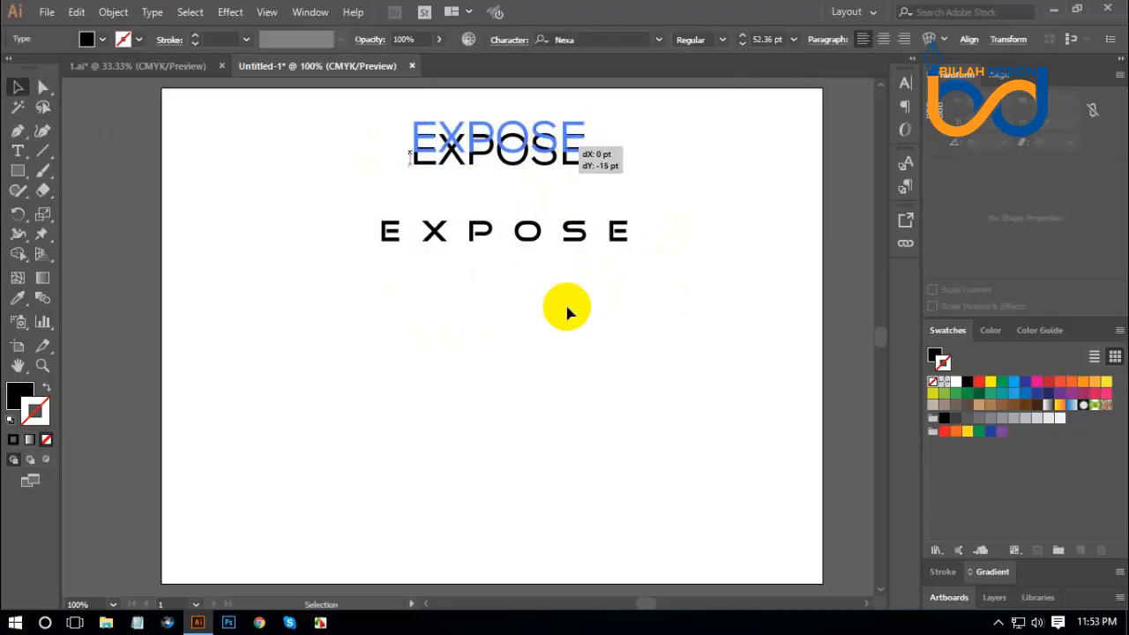
click(567, 308)
Move the outlined EXPOSE closer to the plain text and place a duplicate of it directly underneath
mouse_move(527, 240)
mouse_down()
mouse_move(521, 208)
mouse_move(522, 248)
mouse_up()
click(561, 316)
click(601, 352)
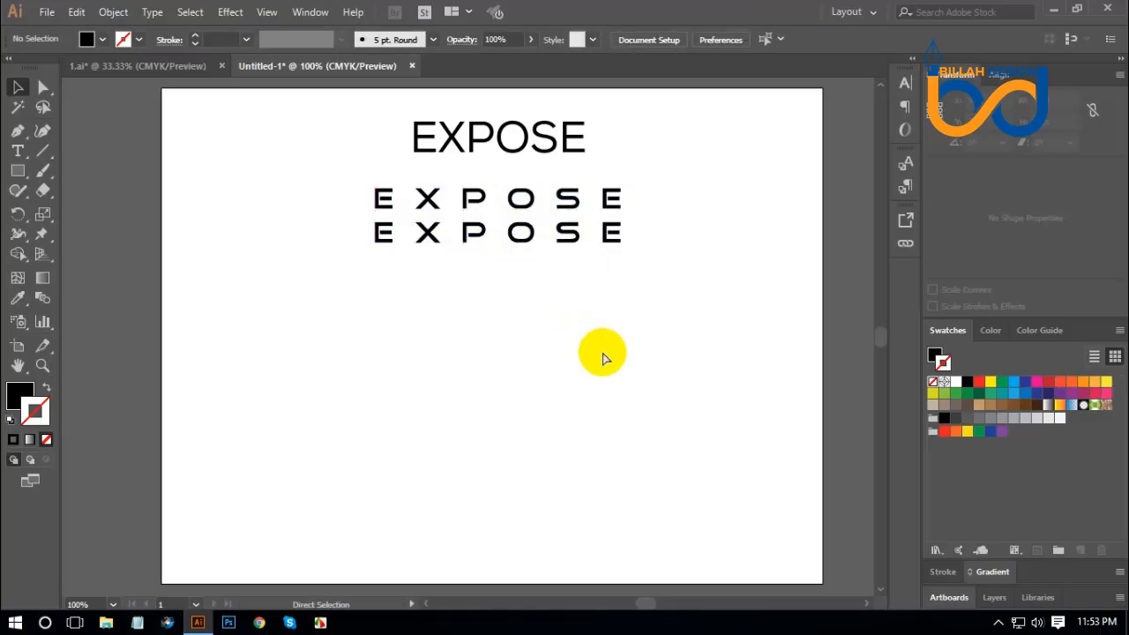
Extend the left end of the lower word's last E crossbar until it overlaps the vertical stem
key(ctrl+equal)
drag(633, 362, 673, 430)
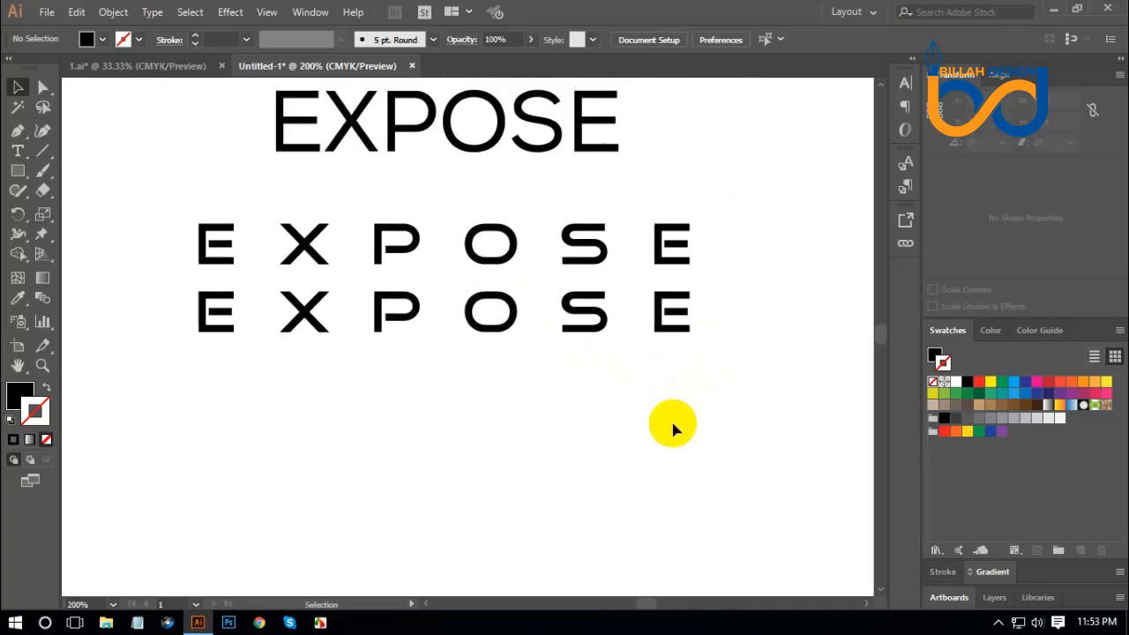
key(ctrl+equal)
drag(856, 419, 682, 437)
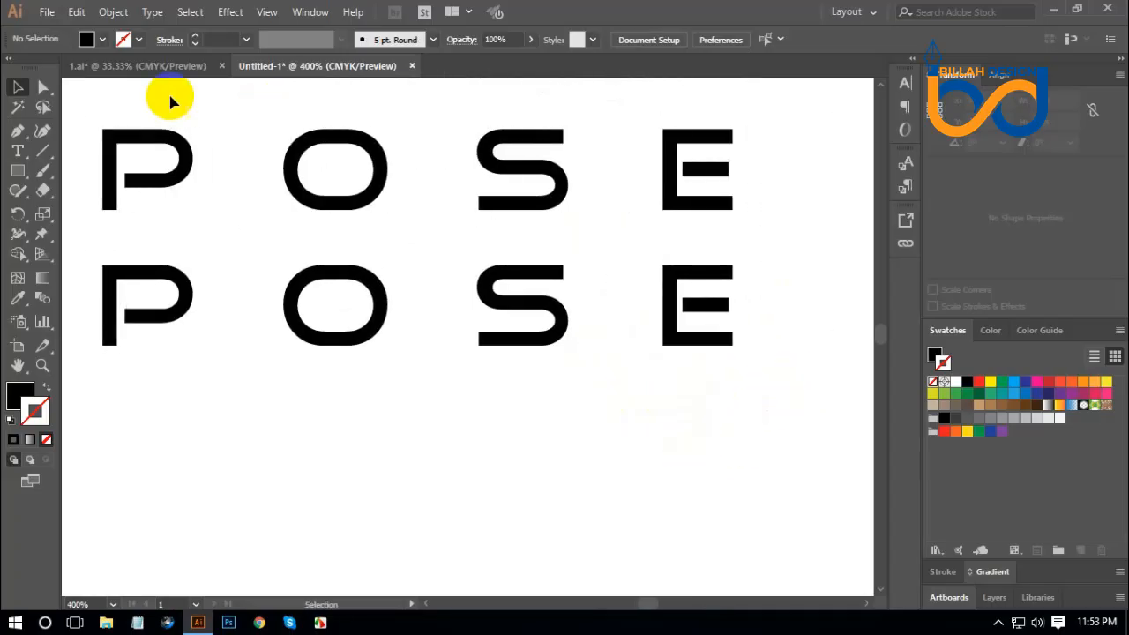
click(43, 86)
key(ctrl+equal)
key(ctrl+equal)
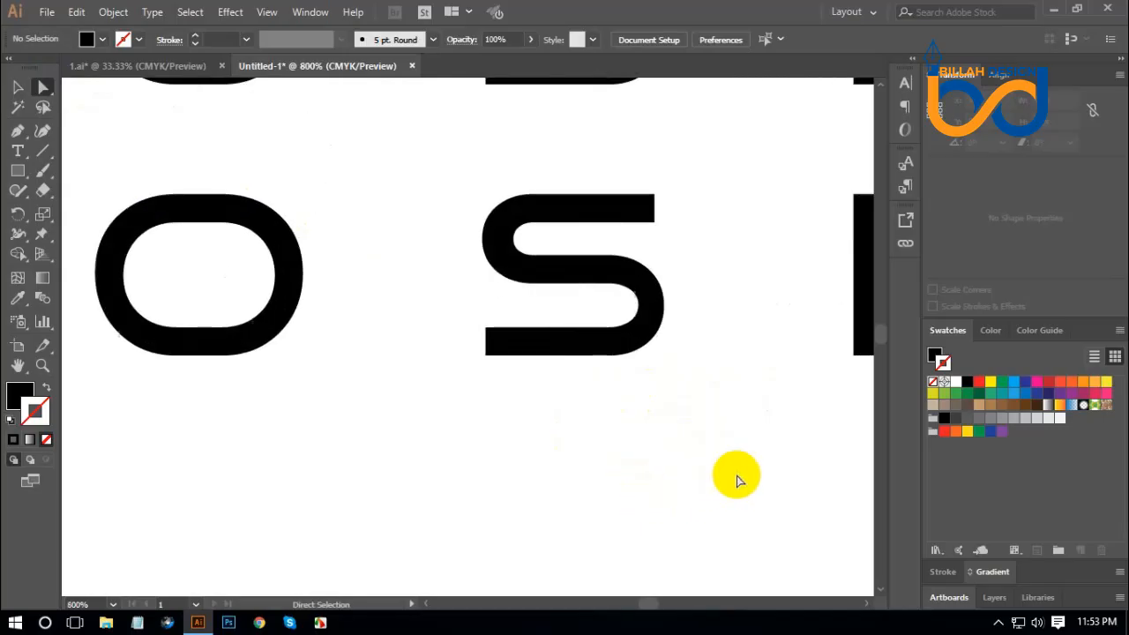
drag(774, 304, 527, 319)
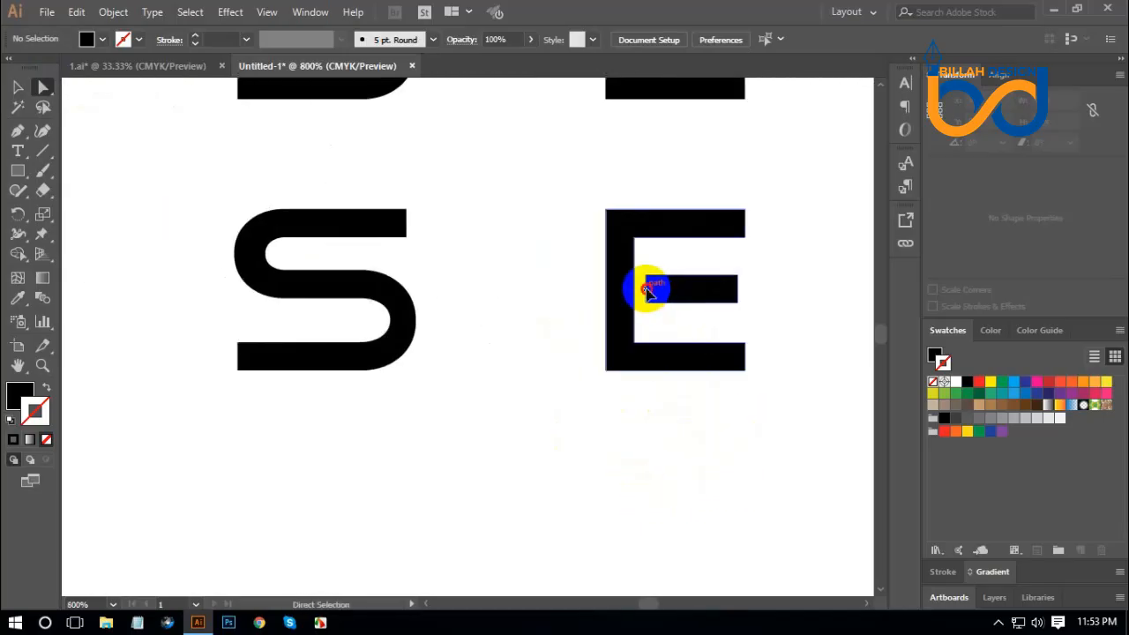
drag(647, 288, 624, 288)
Merge the crossbar and body of the lower word's last E into one shape with Pathfinder Unite
drag(594, 414, 799, 216)
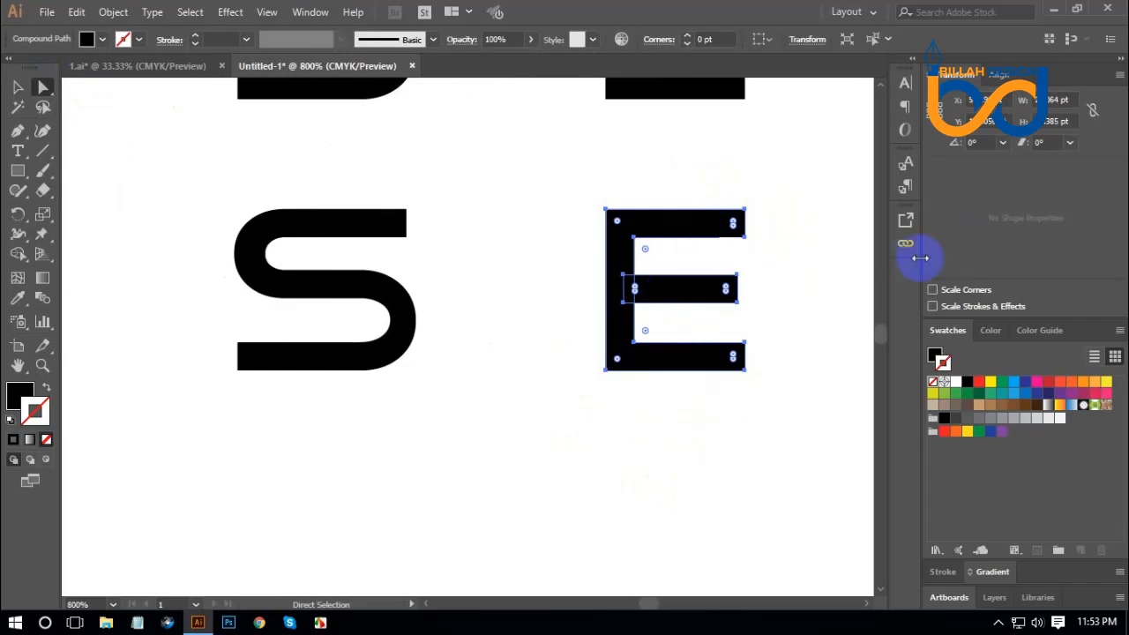
click(315, 13)
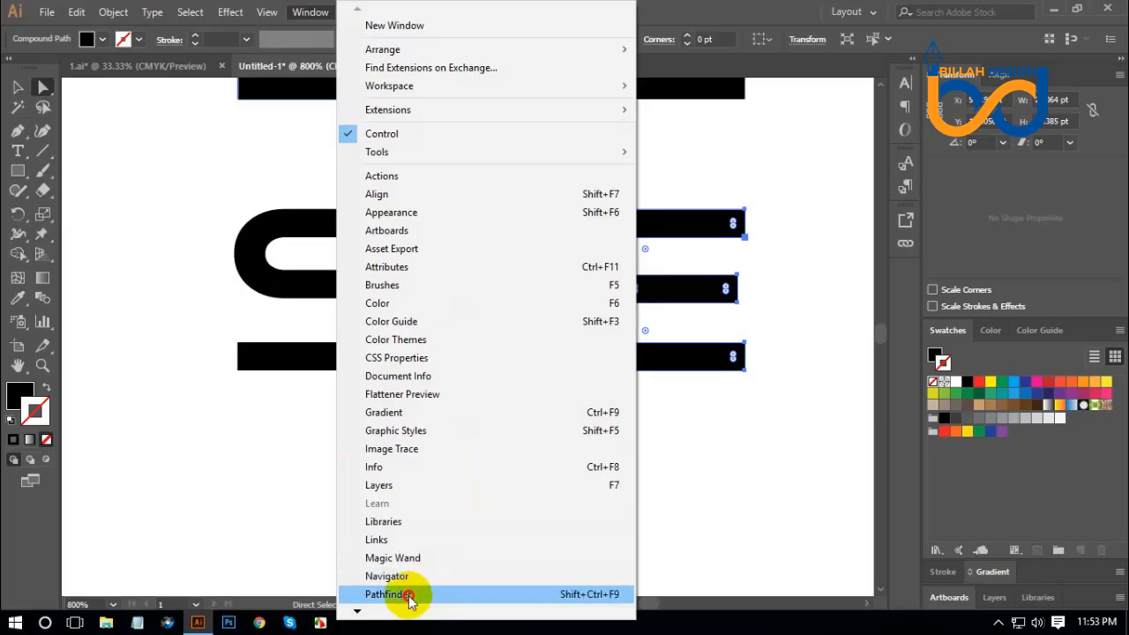
click(409, 594)
drag(1061, 583, 911, 288)
click(908, 281)
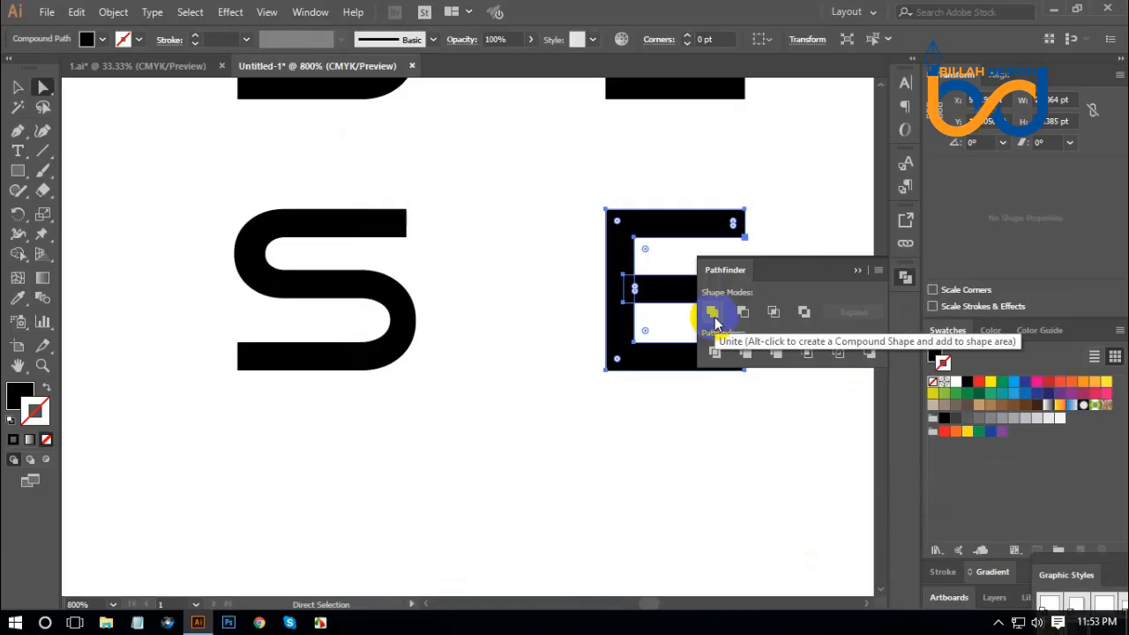
click(713, 314)
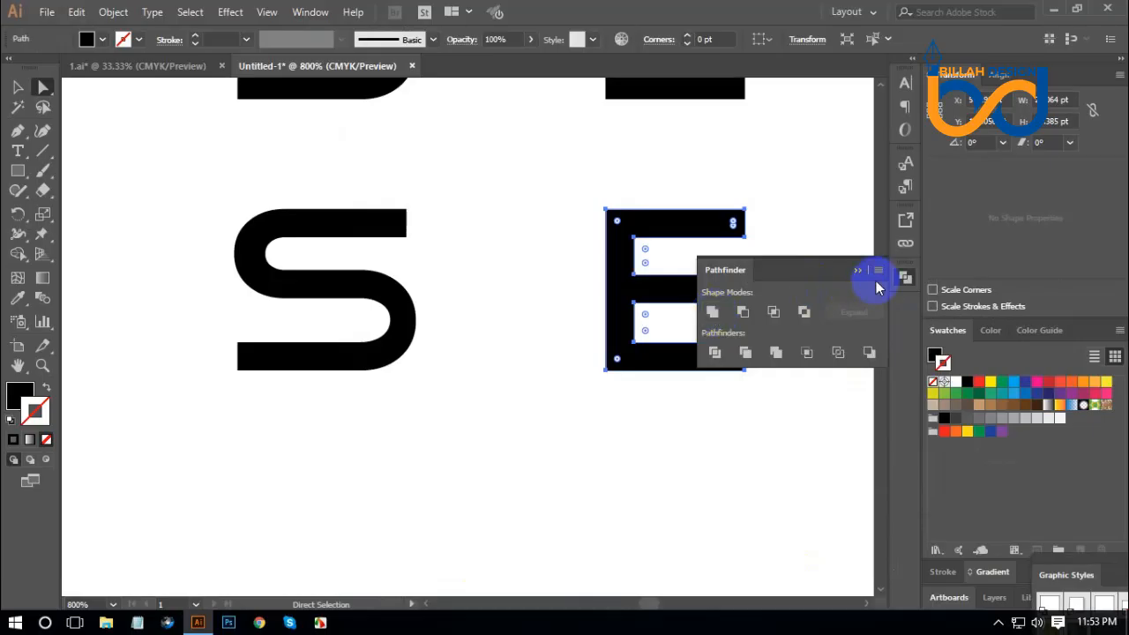
click(906, 278)
click(617, 437)
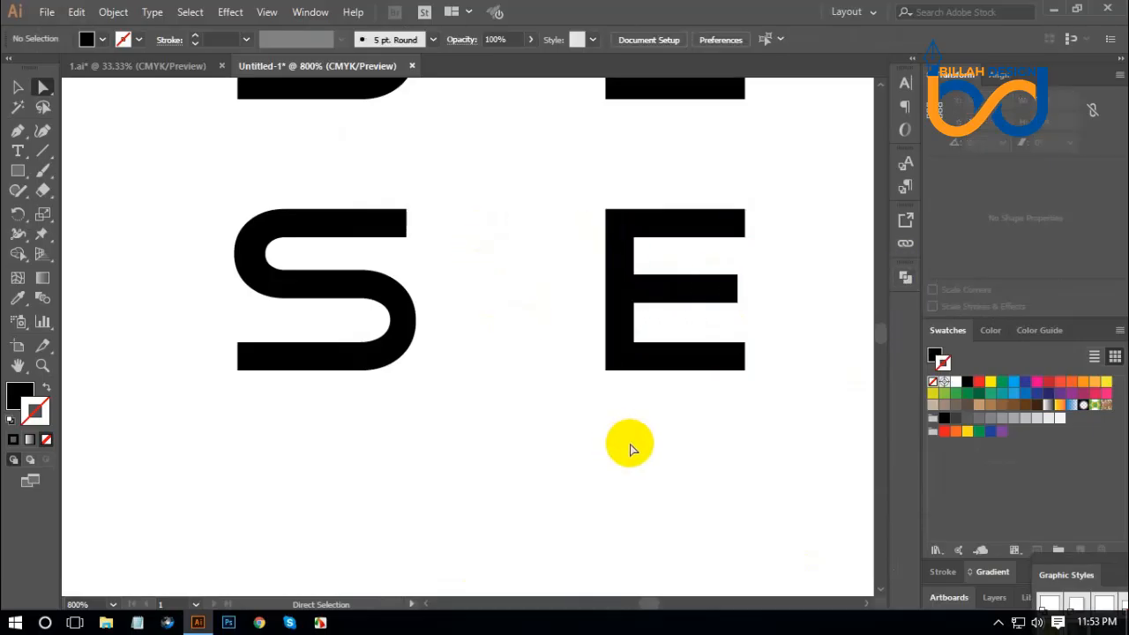
Pull the inner edge of the last E's upper gap leftward through the stem until it sticks out beyond the letter
click(632, 255)
click(644, 254)
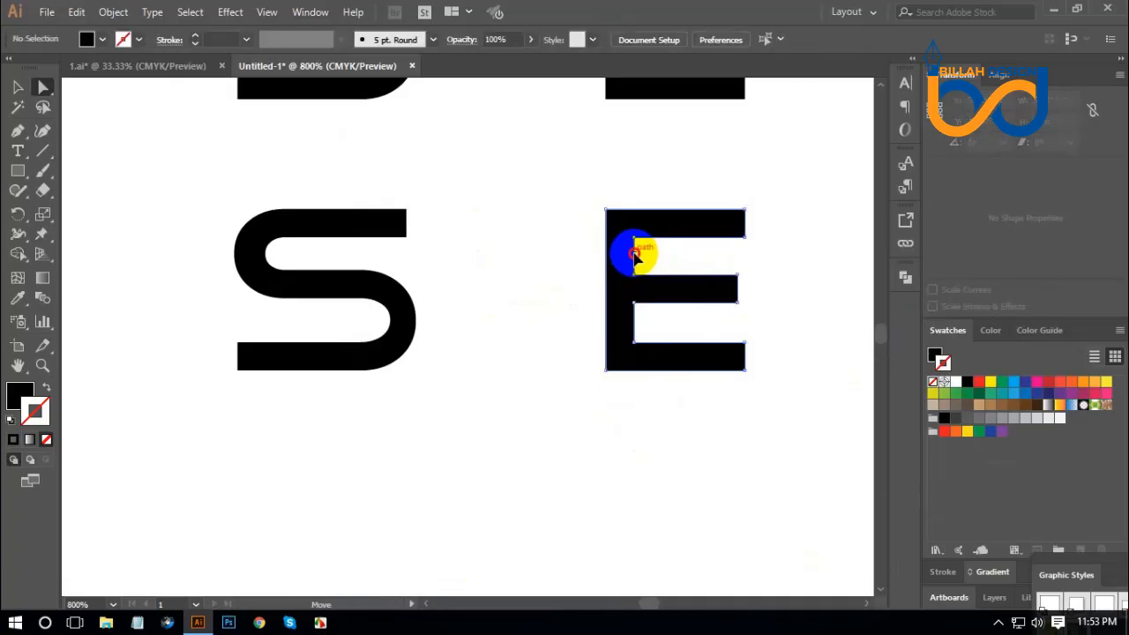
drag(633, 256, 550, 256)
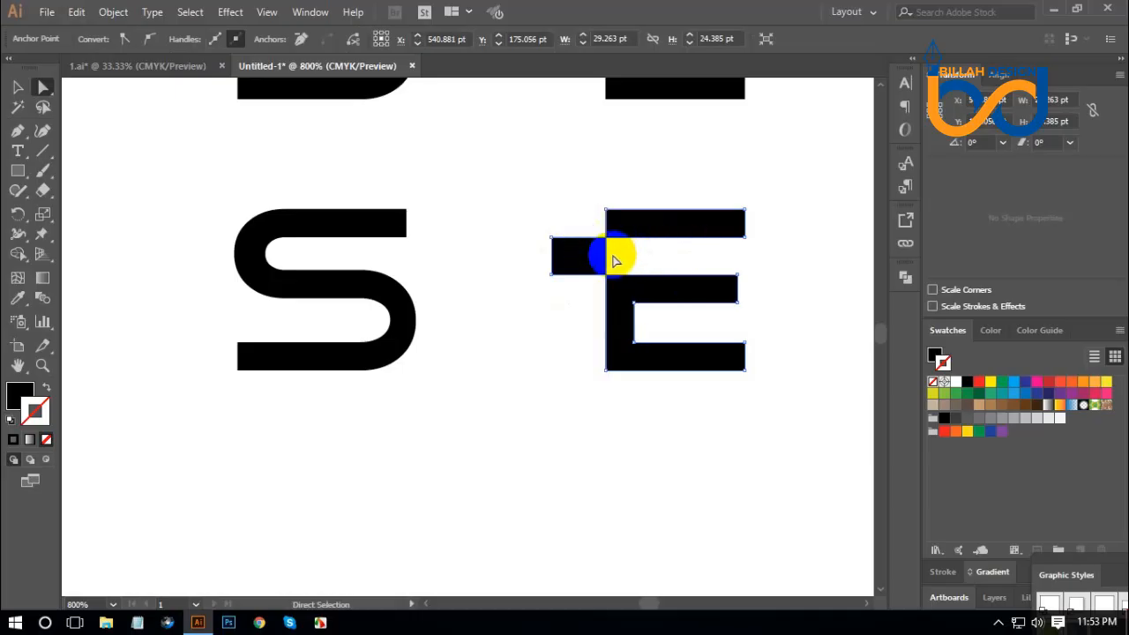
Split the last E with Pathfinder Divide and remove the block protruding from its stem
click(906, 279)
click(716, 353)
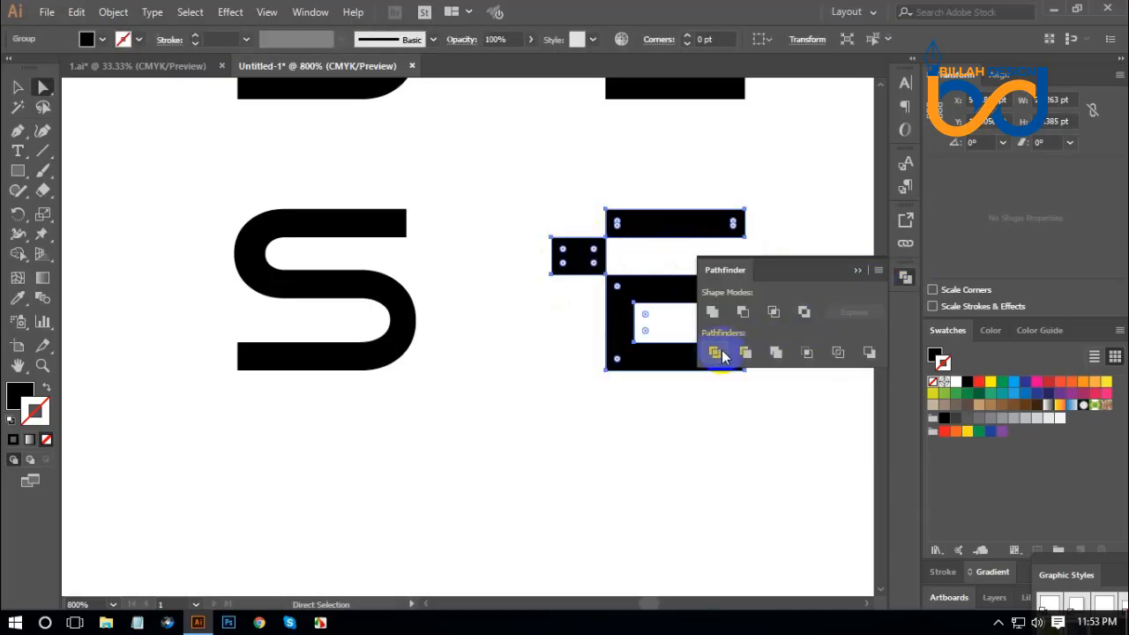
click(906, 279)
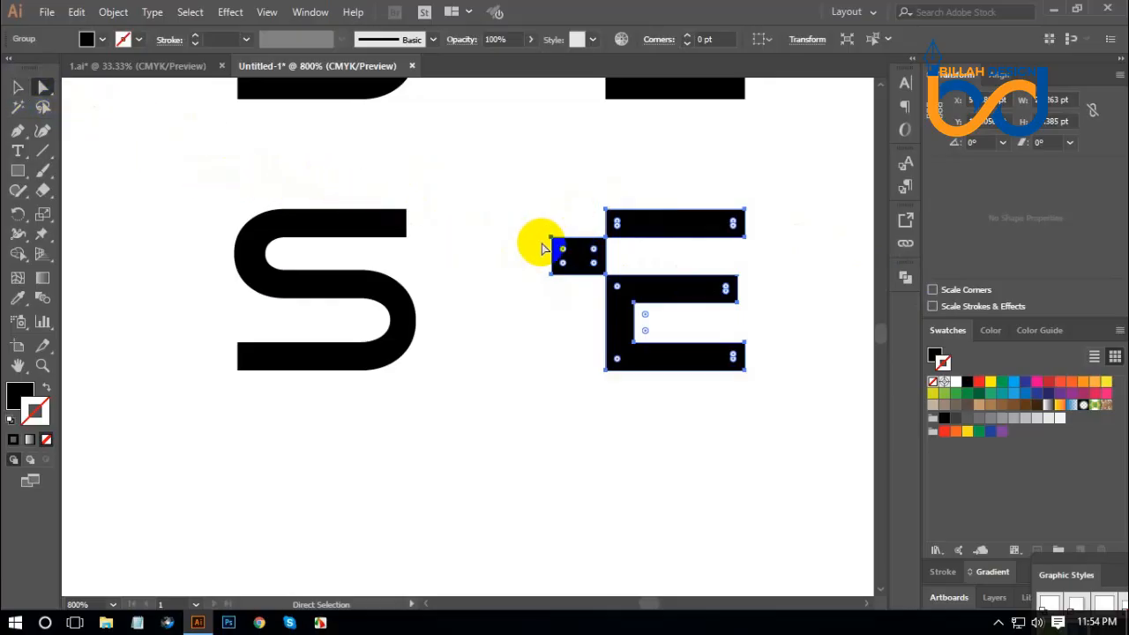
click(719, 276)
drag(585, 253, 530, 301)
click(621, 438)
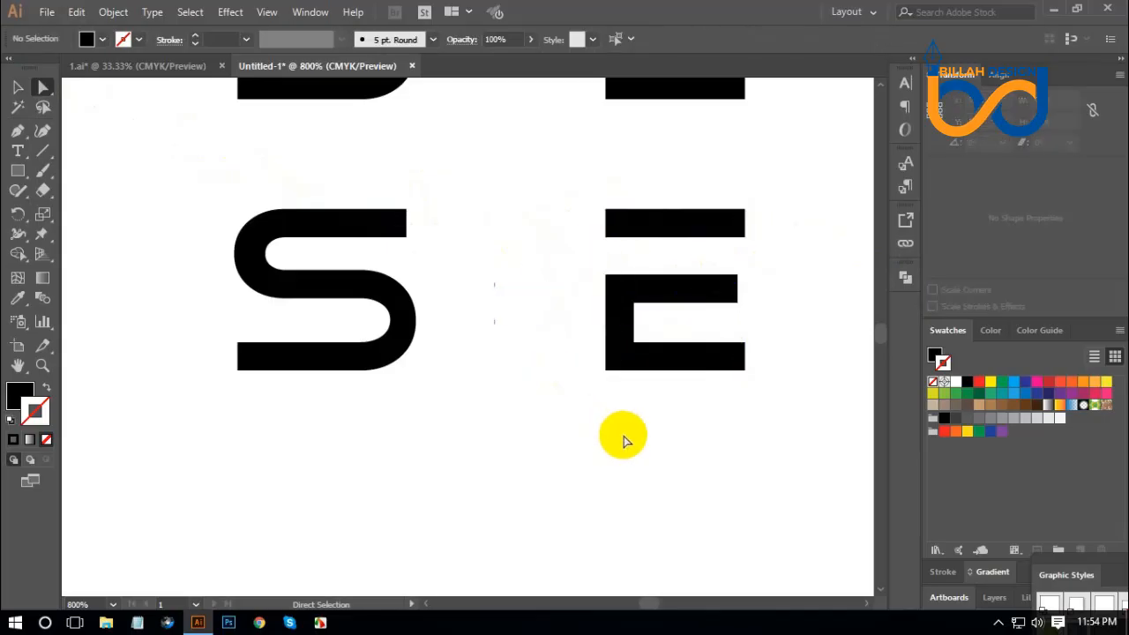
Fill the first E of the lower outlined word with red
key(ctrl+minus)
key(ctrl+minus)
key(ctrl+minus)
key(ctrl+minus)
key(ctrl+minus)
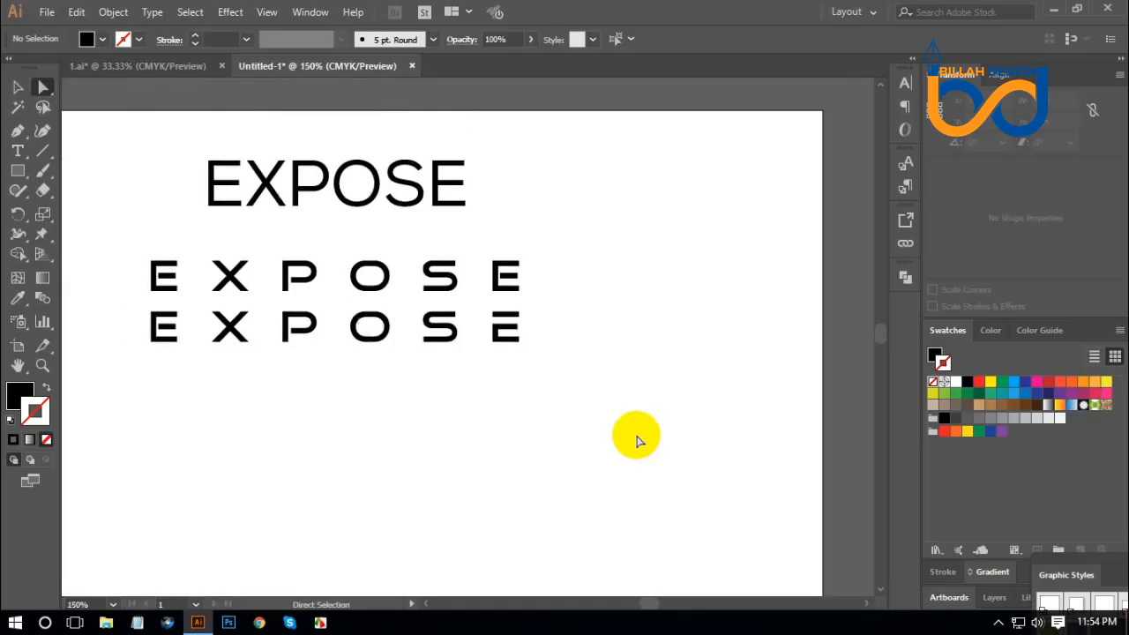
drag(440, 421, 532, 400)
click(42, 88)
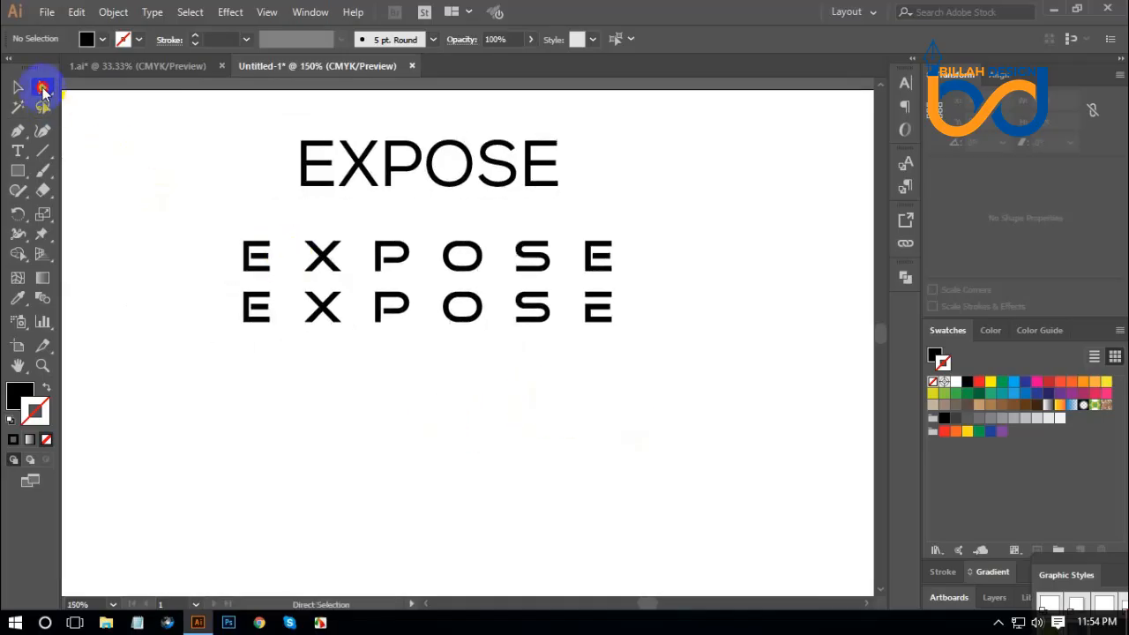
drag(425, 385, 449, 385)
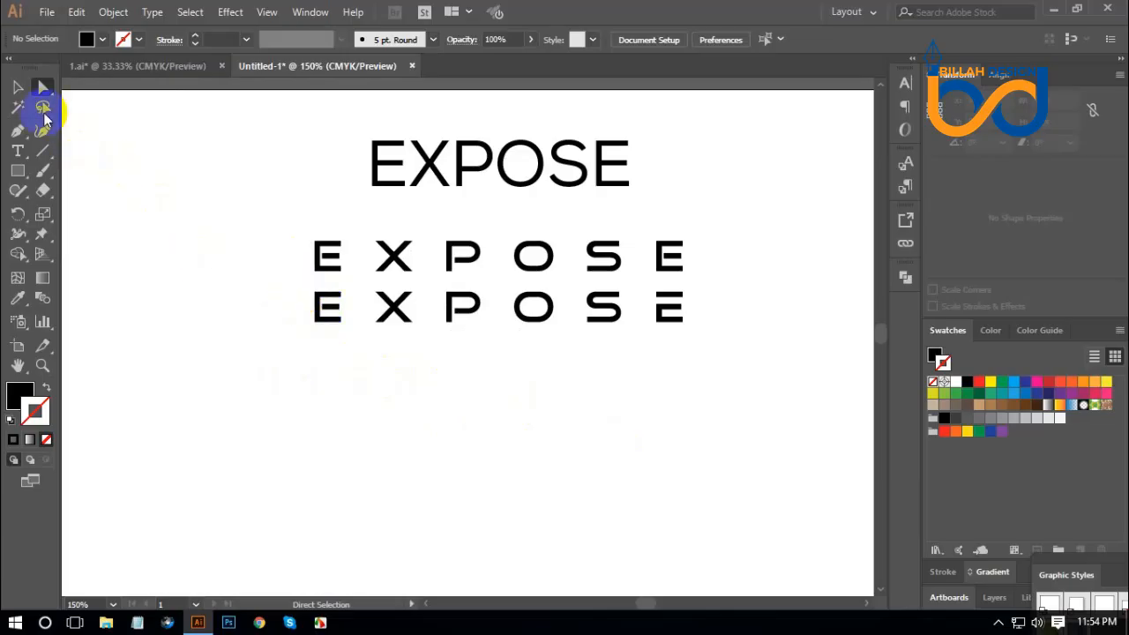
drag(302, 284, 360, 345)
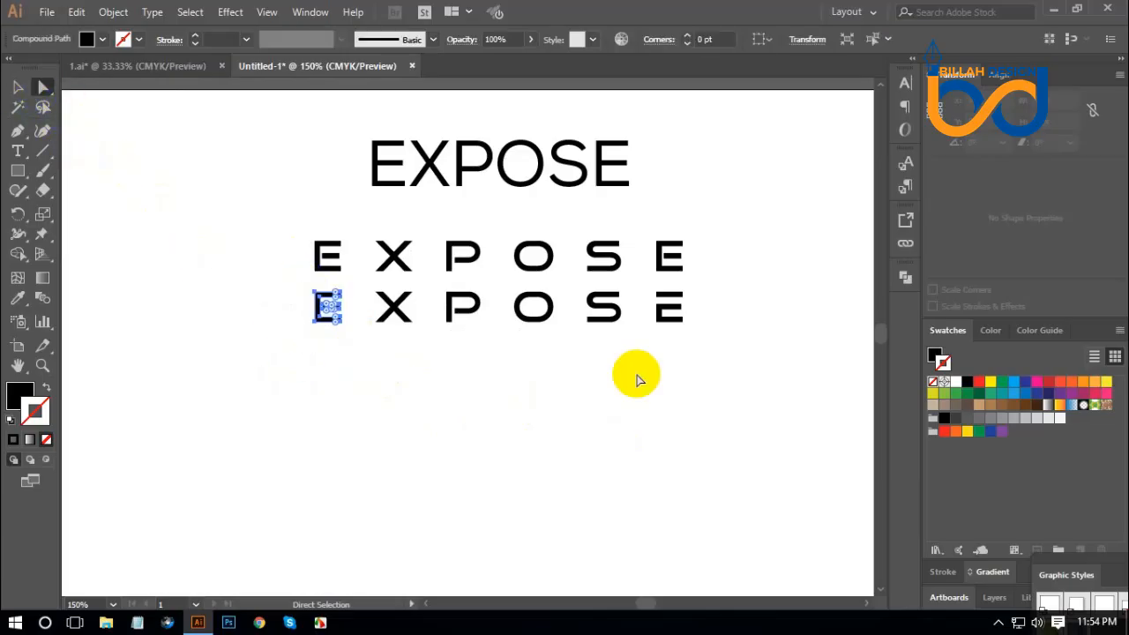
drag(974, 388, 931, 360)
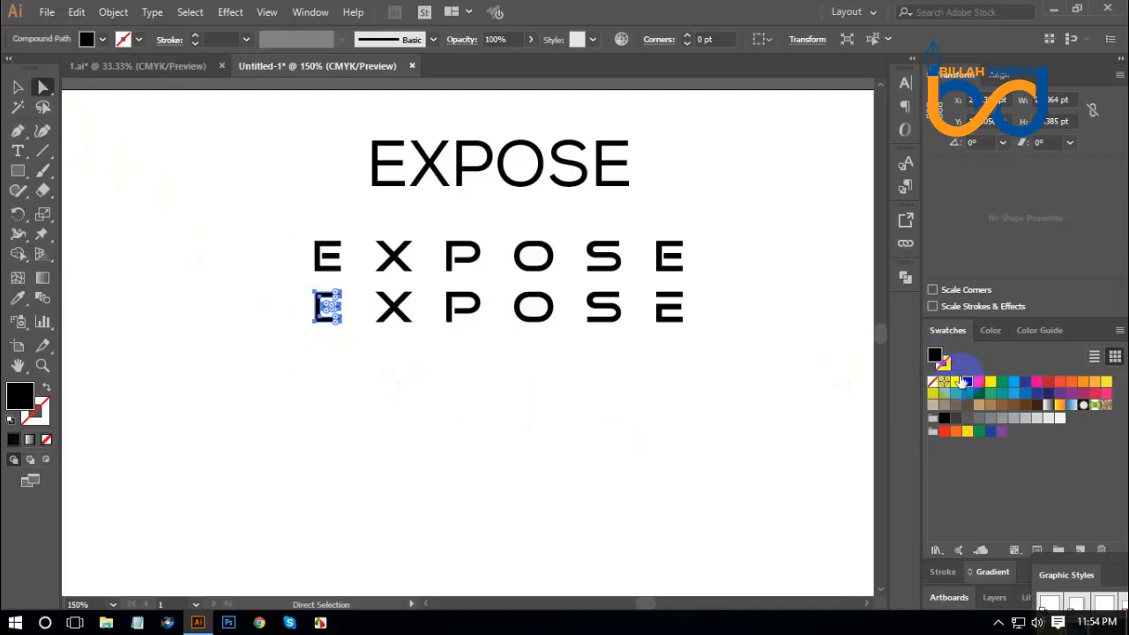
click(978, 381)
click(684, 460)
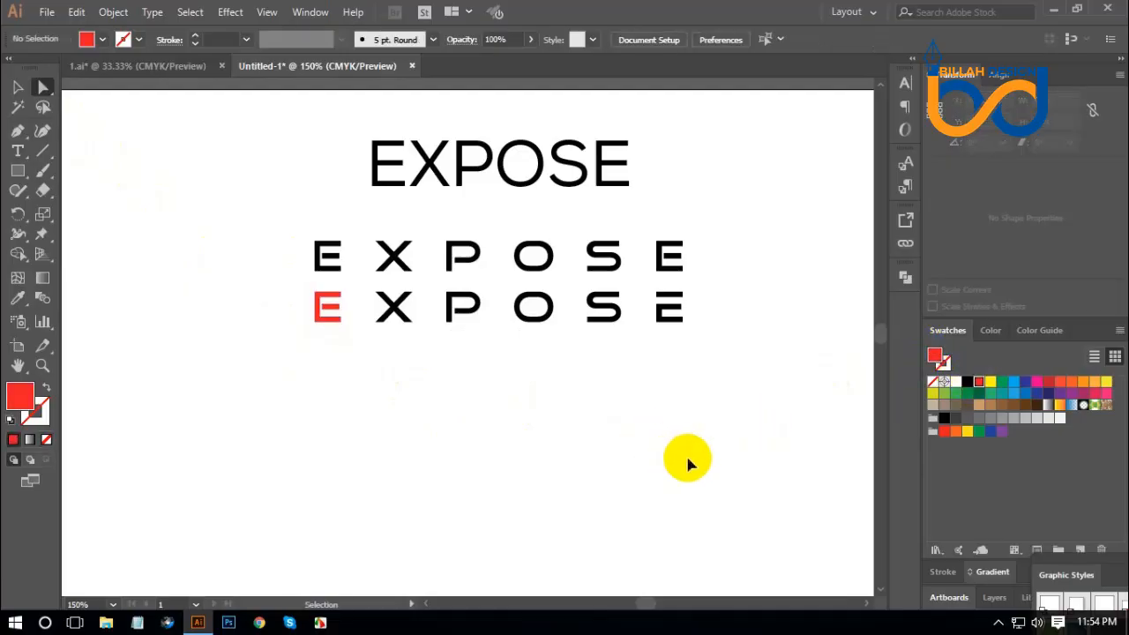
Place a copy of the modified last E exactly over the red first E of the lower word
key(ctrl+=)
key(ctrl+=)
key(a)
drag(737, 371, 852, 251)
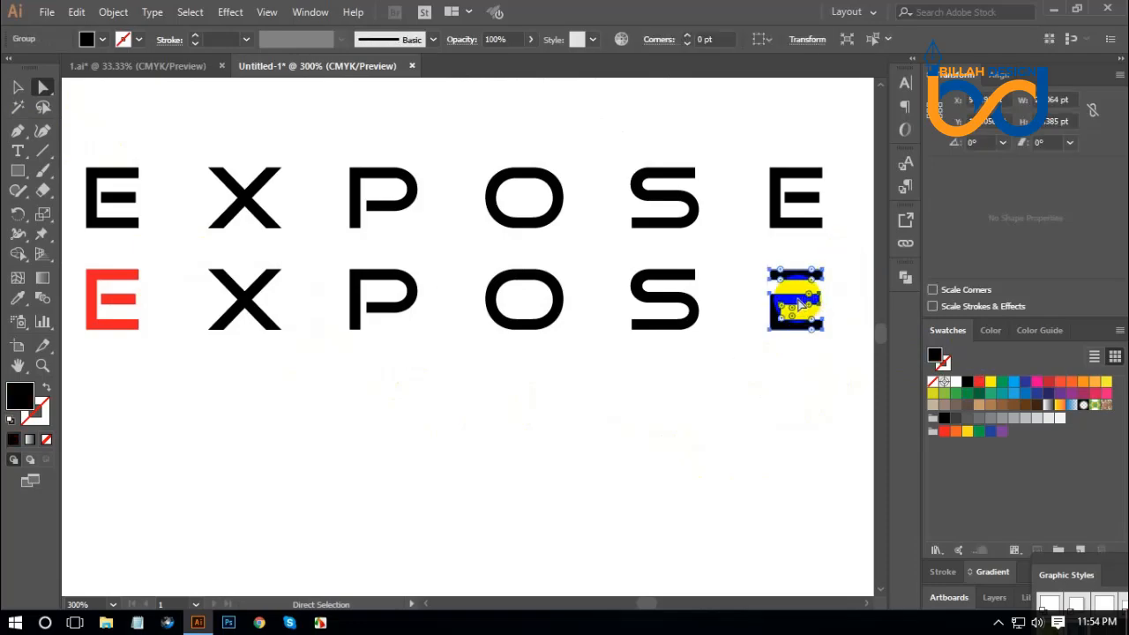
drag(798, 302, 117, 284)
click(295, 416)
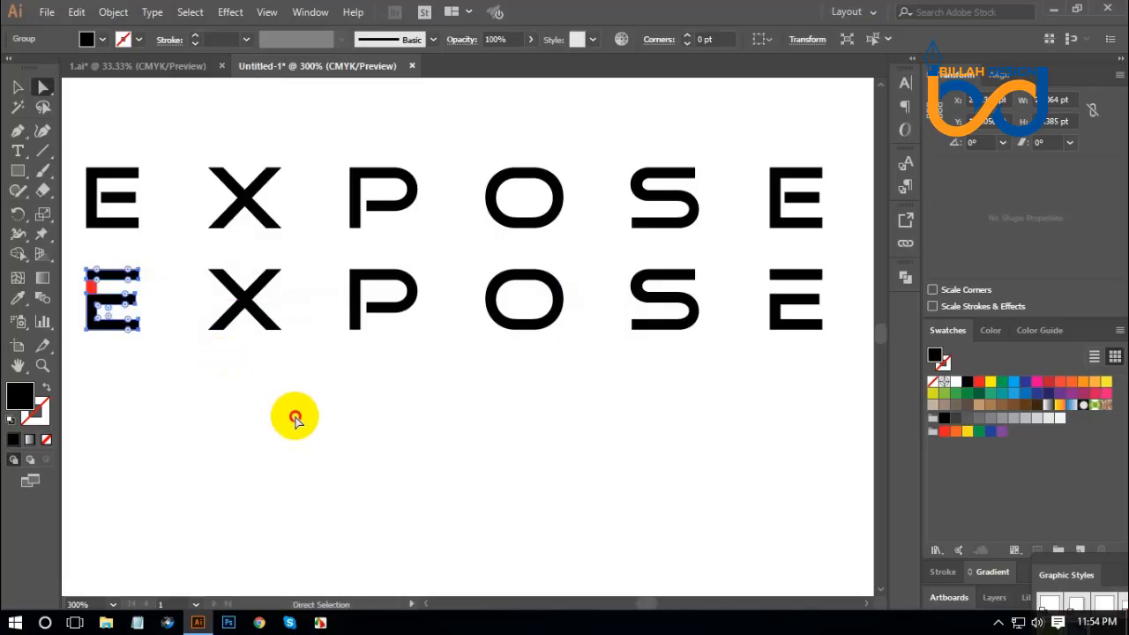
Move the red E out from under the modified copy and delete it
drag(188, 393, 278, 390)
drag(185, 291, 372, 427)
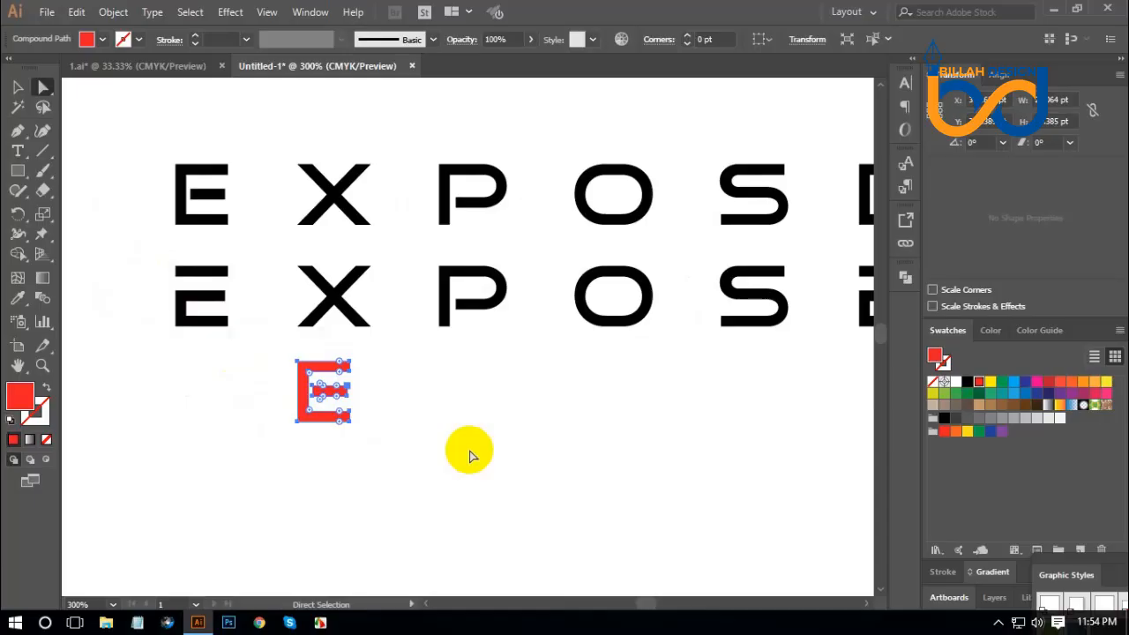
key(Delete)
click(512, 461)
key(ctrl+1)
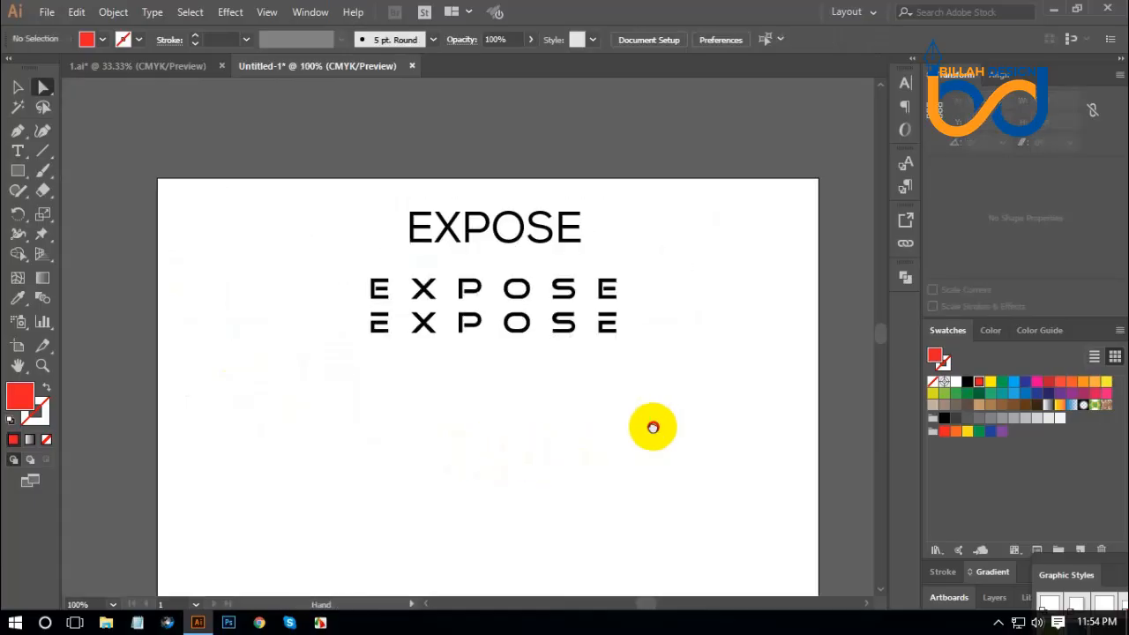
click(18, 87)
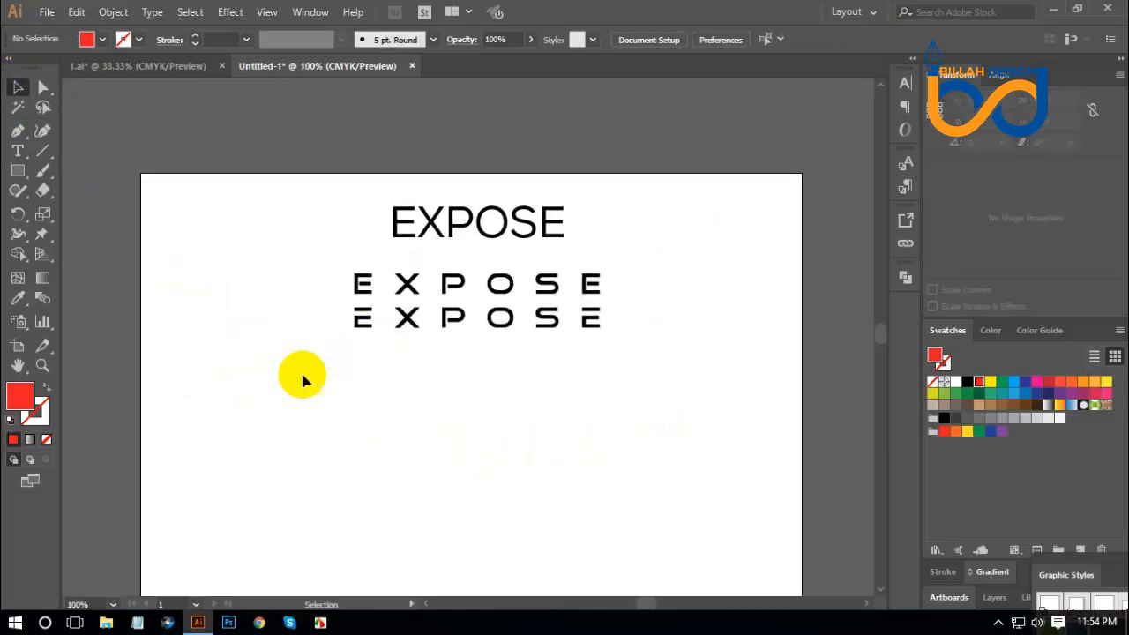
click(406, 320)
click(456, 366)
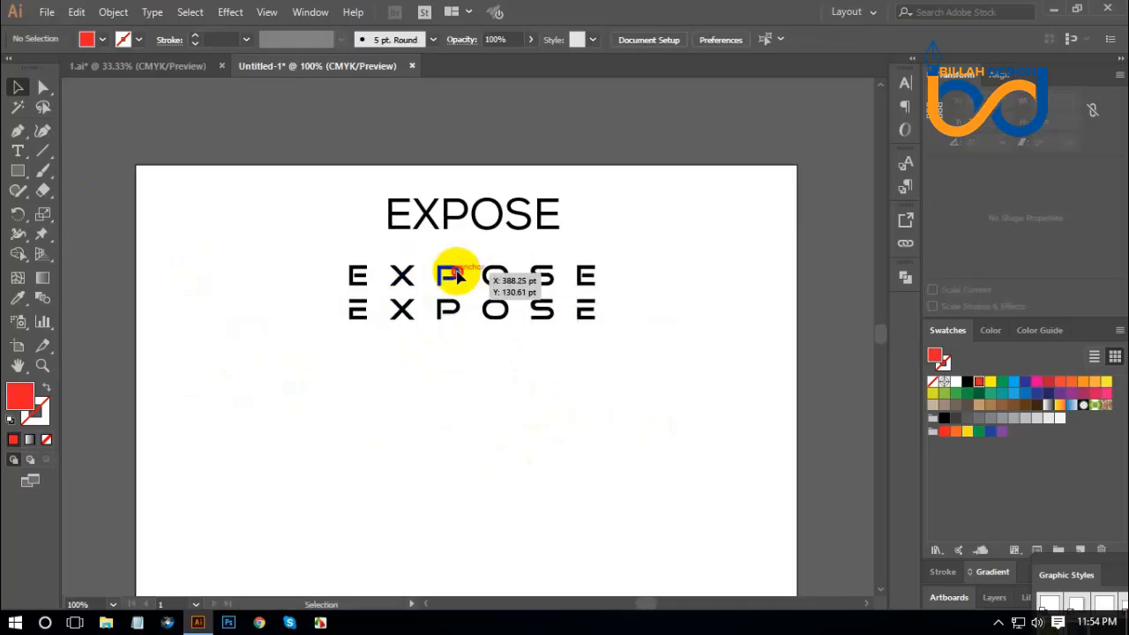
Move the upper outlined EXPOSE word up, away from the modified word beneath it
drag(456, 276, 461, 264)
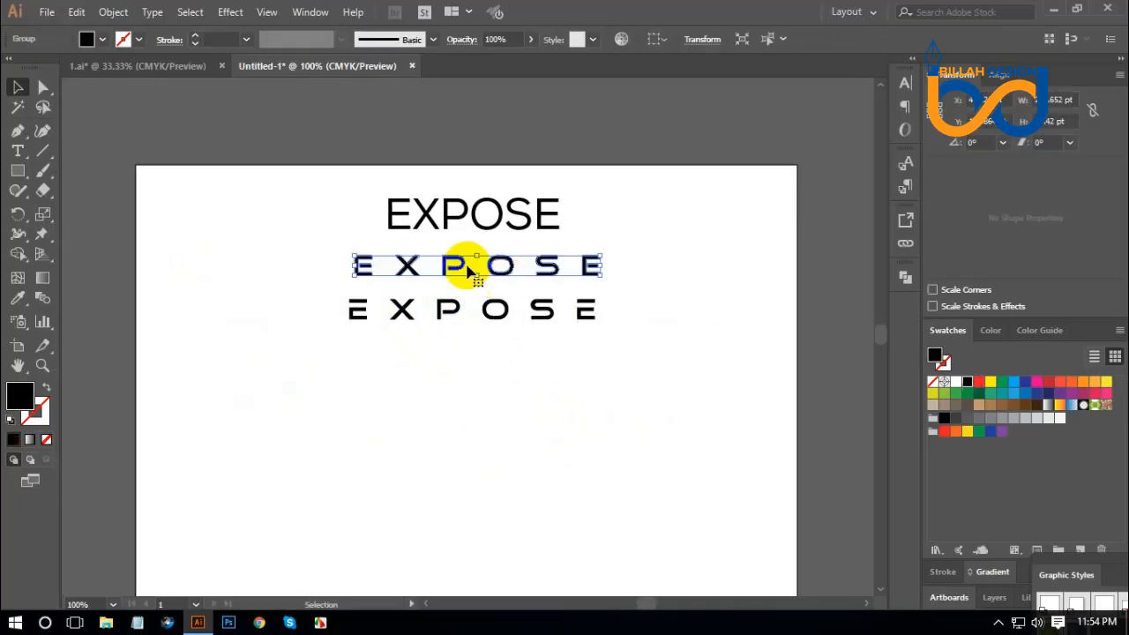
click(508, 368)
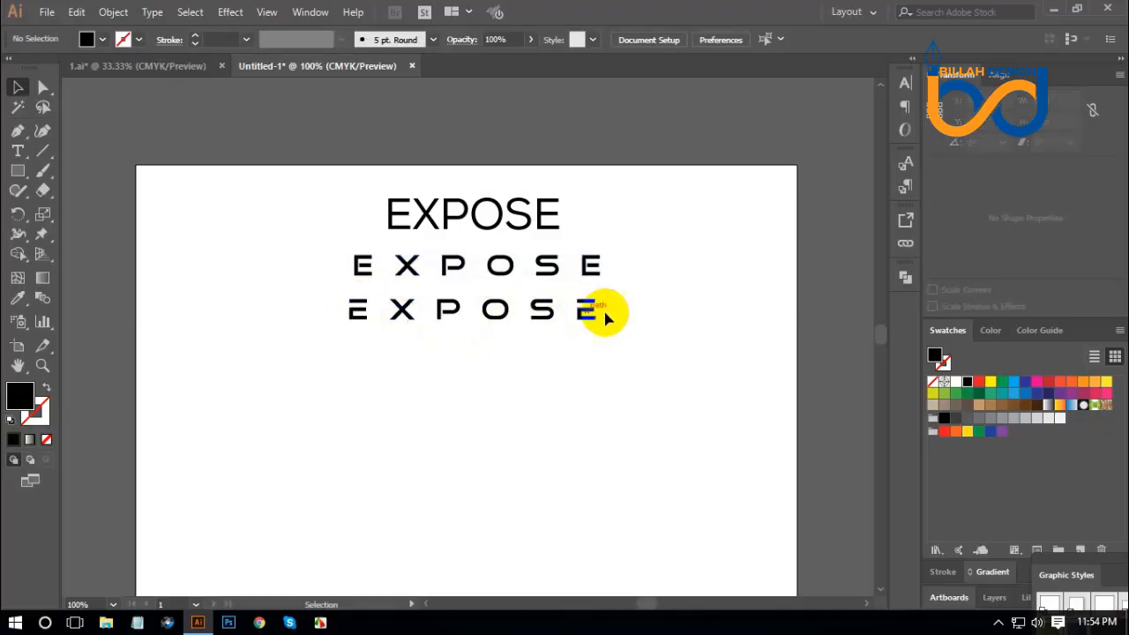
Fill the separated top bars of both E's in the lower EXPOSE word with light blue
key(ctrl+plus)
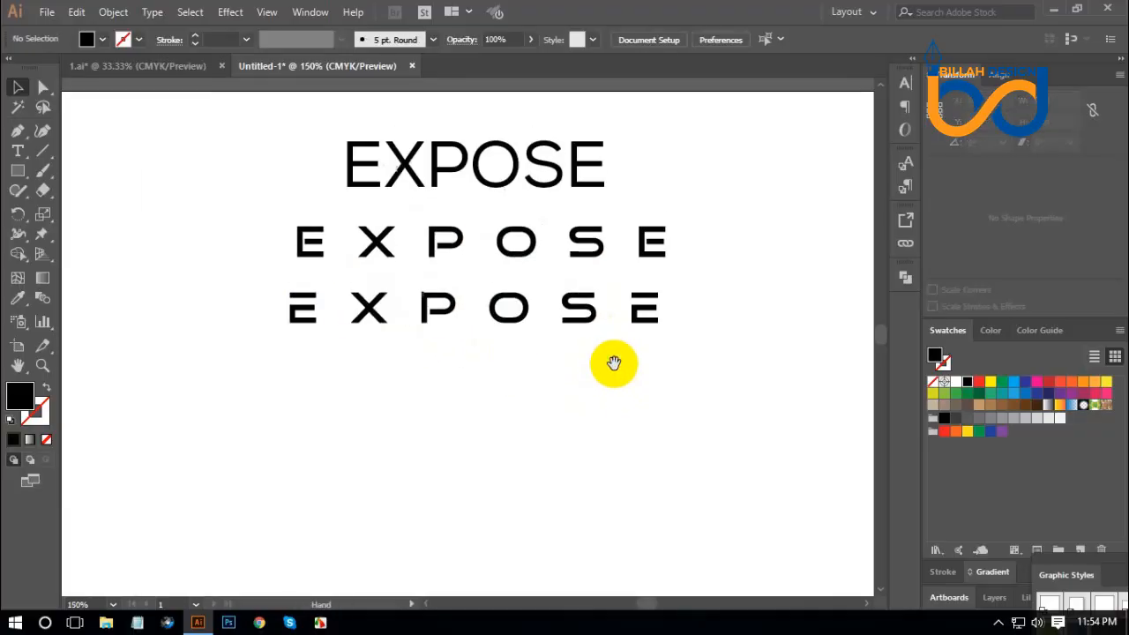
click(44, 88)
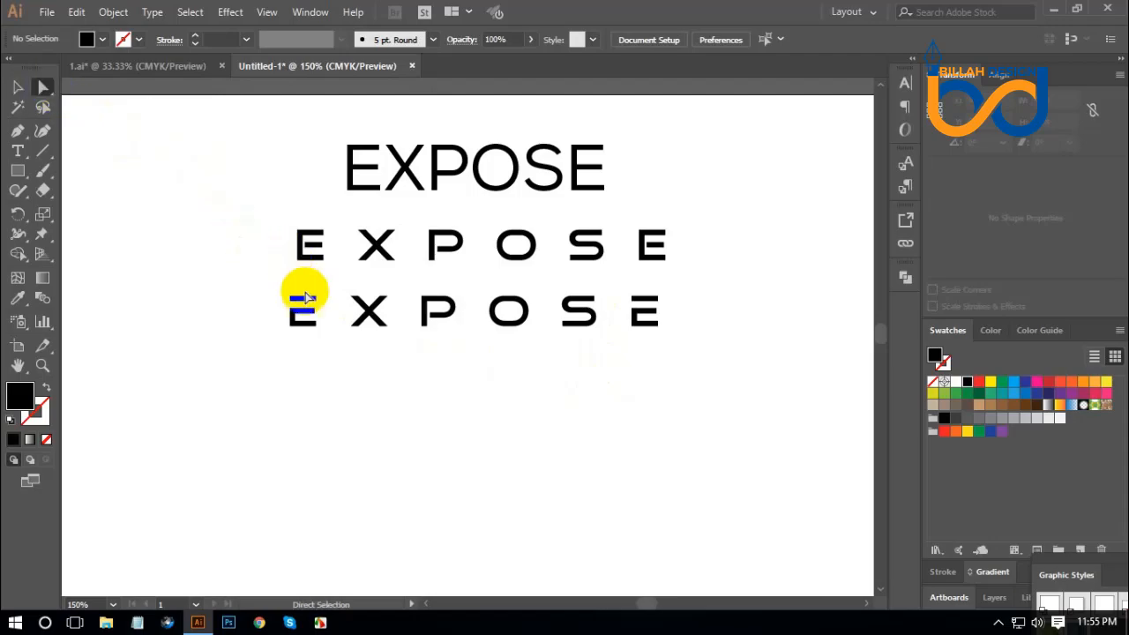
click(311, 302)
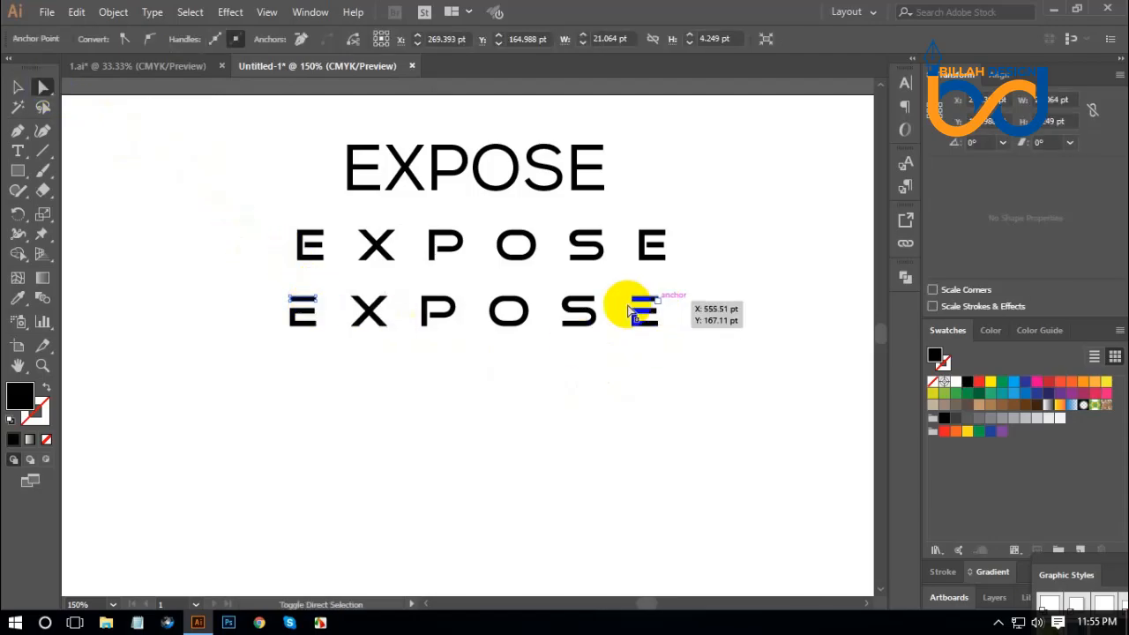
click(353, 360)
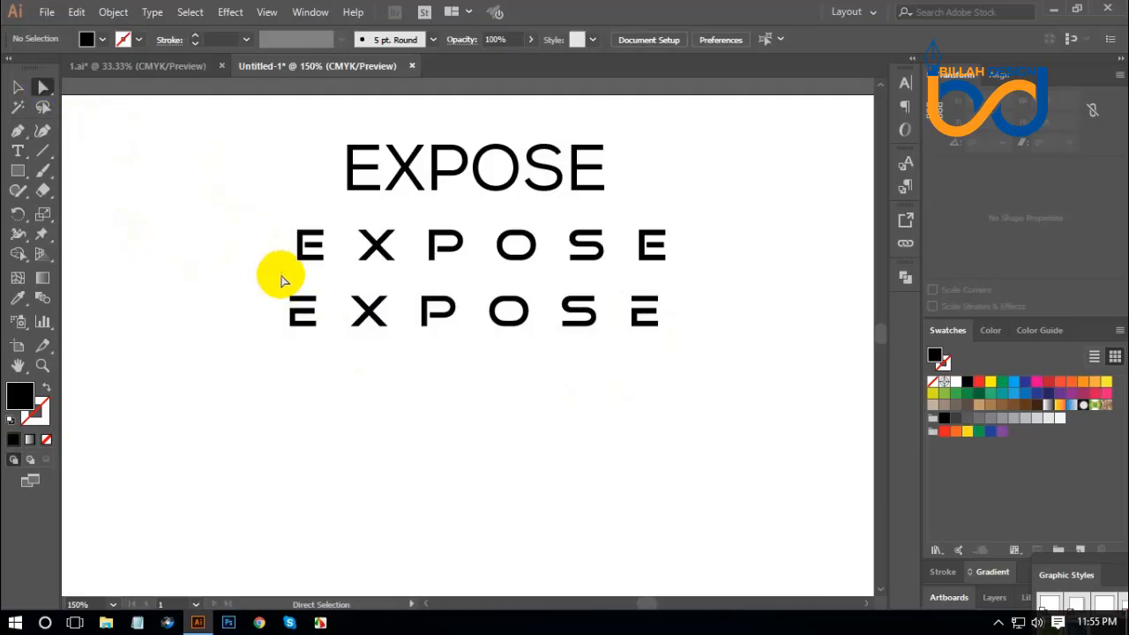
click(300, 298)
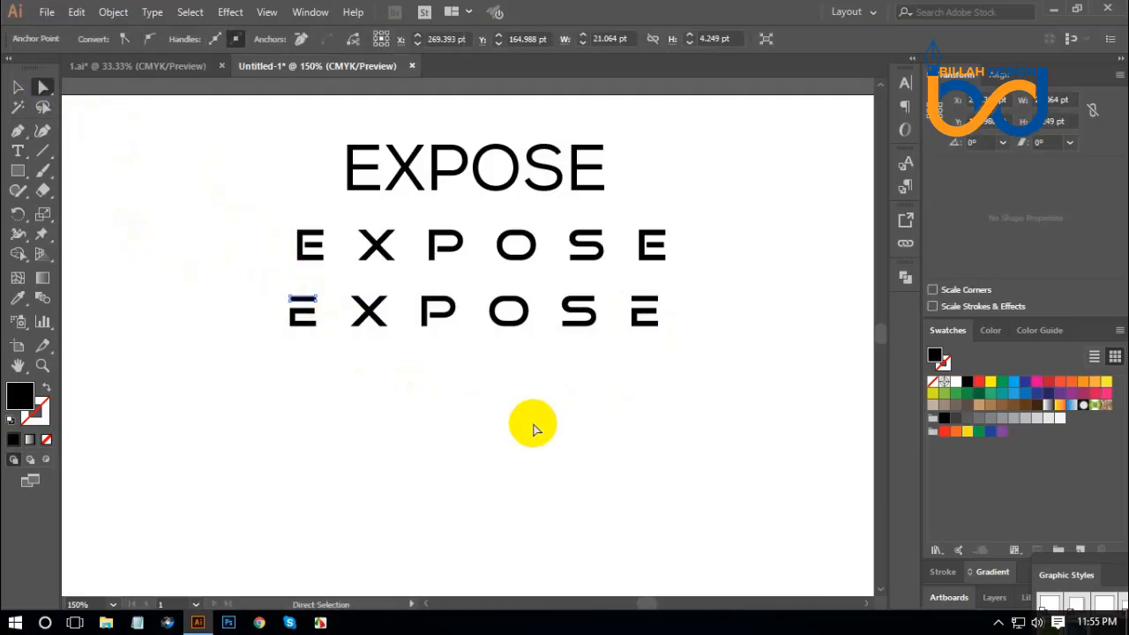
shift+click(654, 304)
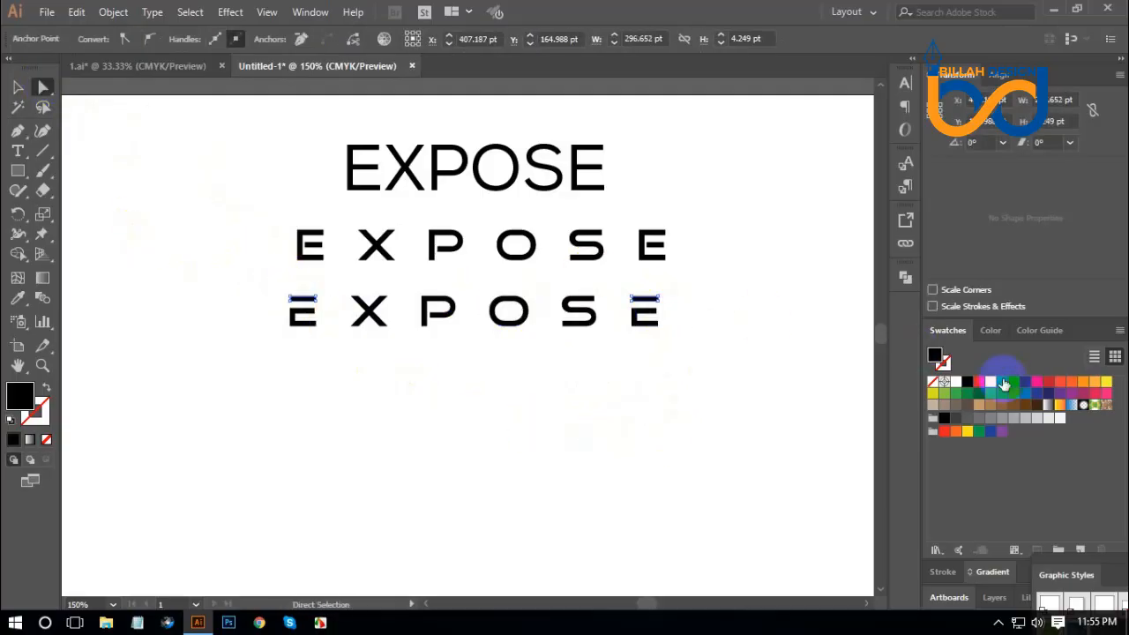
click(555, 384)
Fill the remaining letter shapes of the lower word, excluding the light blue bars, with a dark blue swatch
drag(261, 348, 675, 318)
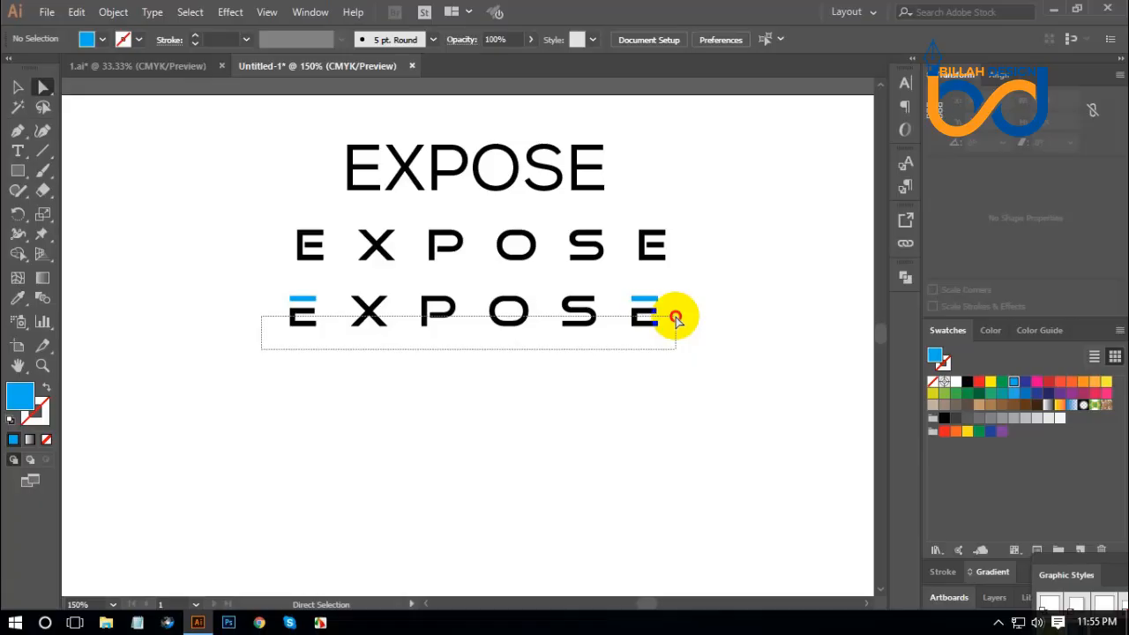
drag(676, 319, 676, 318)
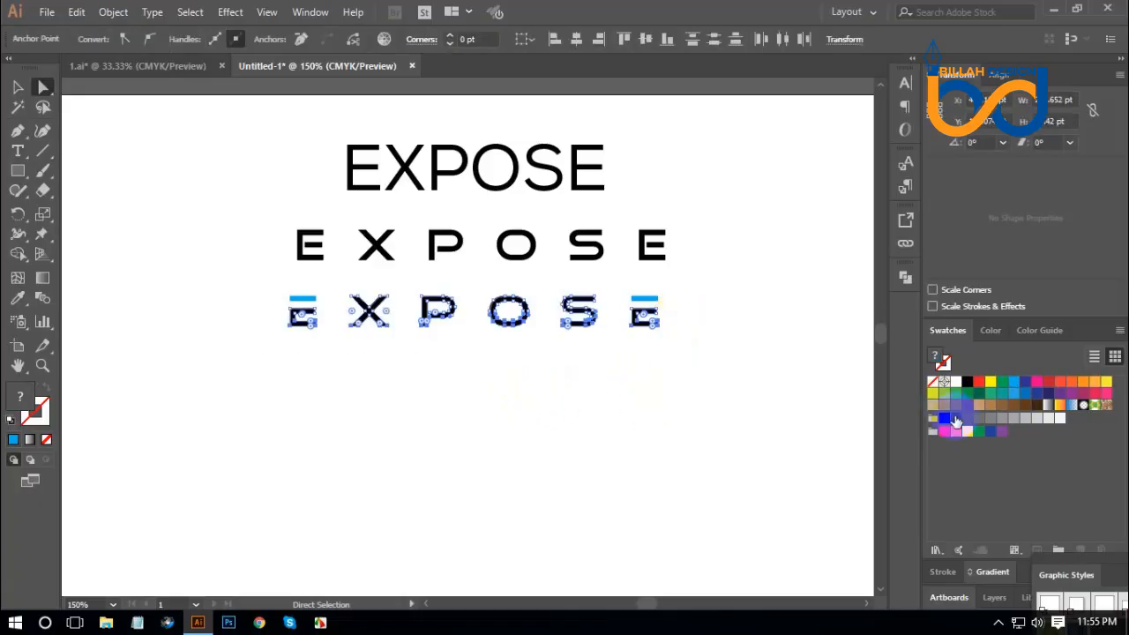
click(956, 419)
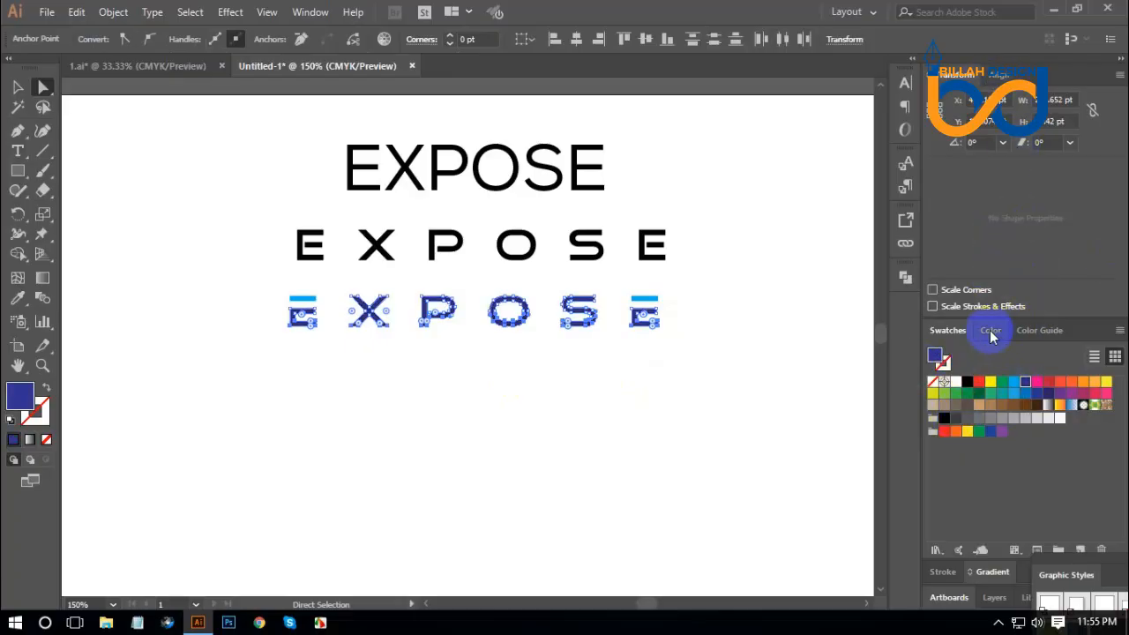
Dock the Color panel with the Transform and Align panels and adjust the dark letters' fill to C 100, M 63, Y 0, K 24
drag(991, 334, 1011, 93)
double_click(1024, 74)
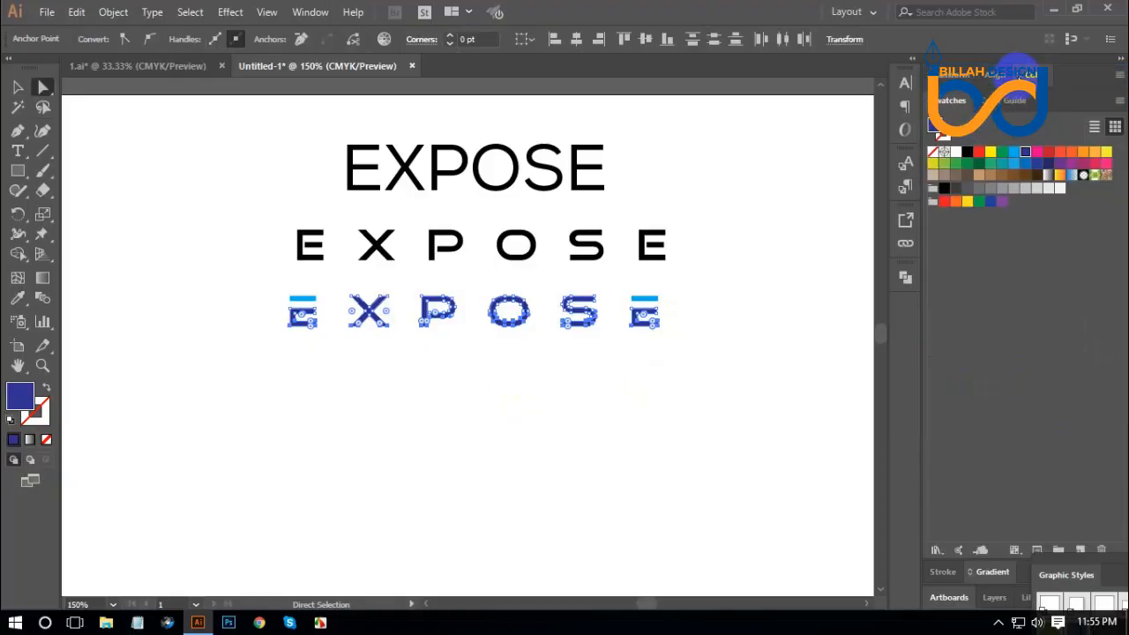
double_click(1023, 74)
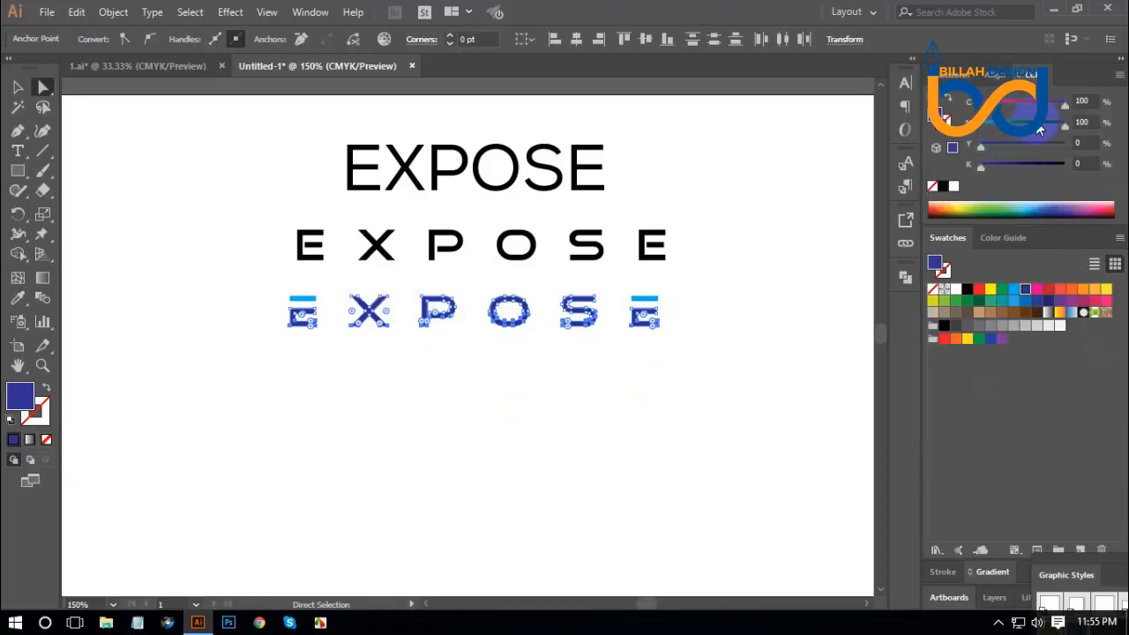
drag(1040, 131, 1008, 162)
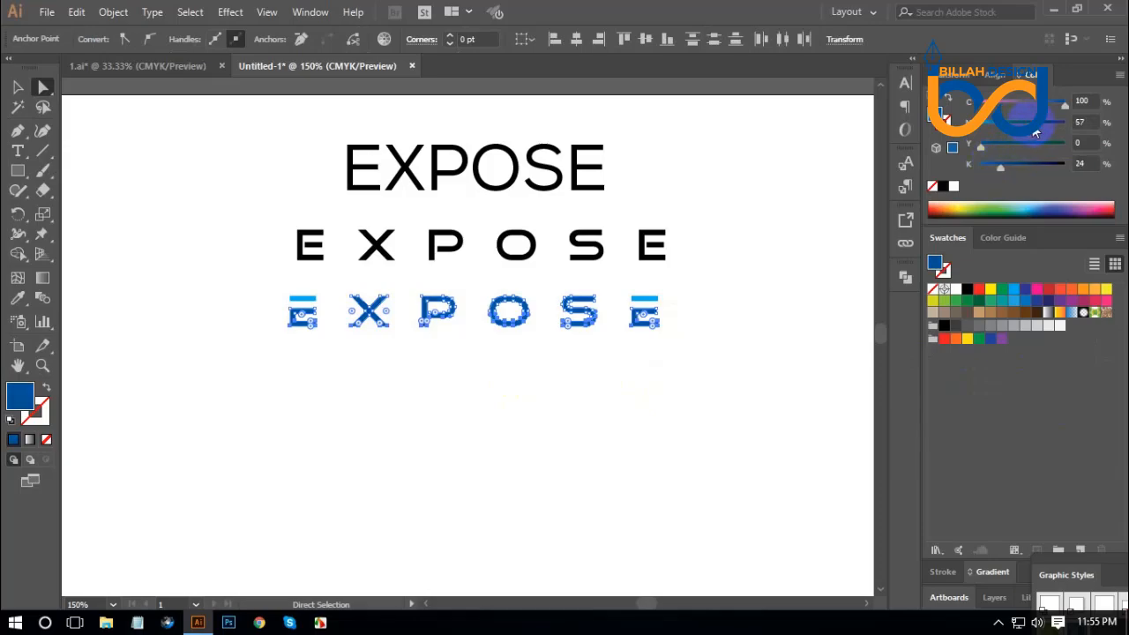
click(612, 416)
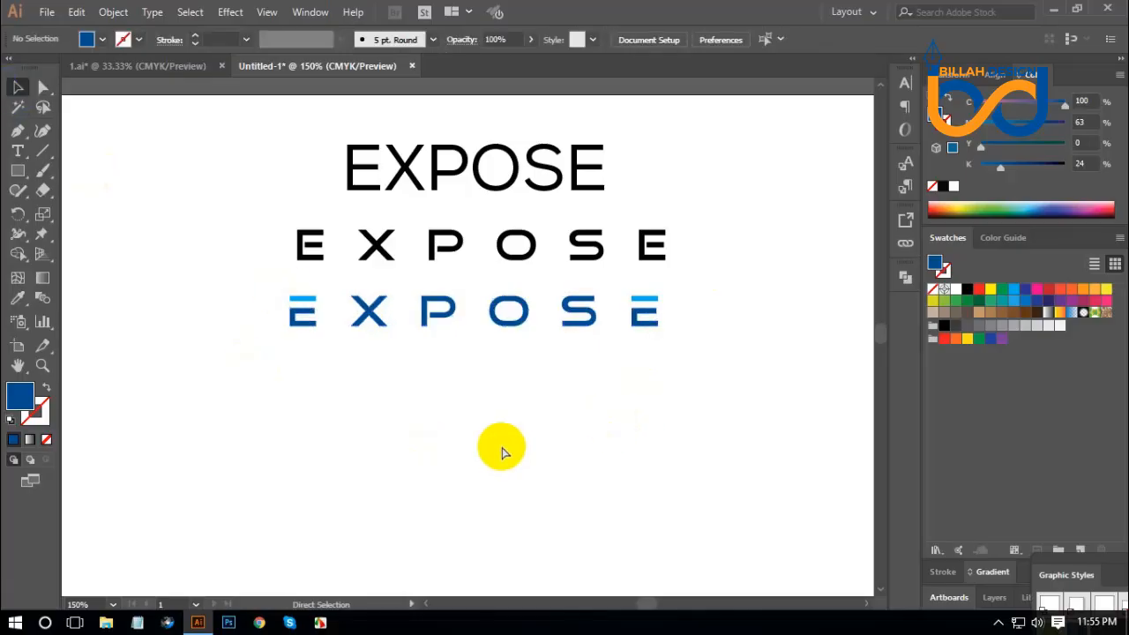
Place a copy of the original thin EXPOSE text below the blue wordmark
key(ctrl+minus)
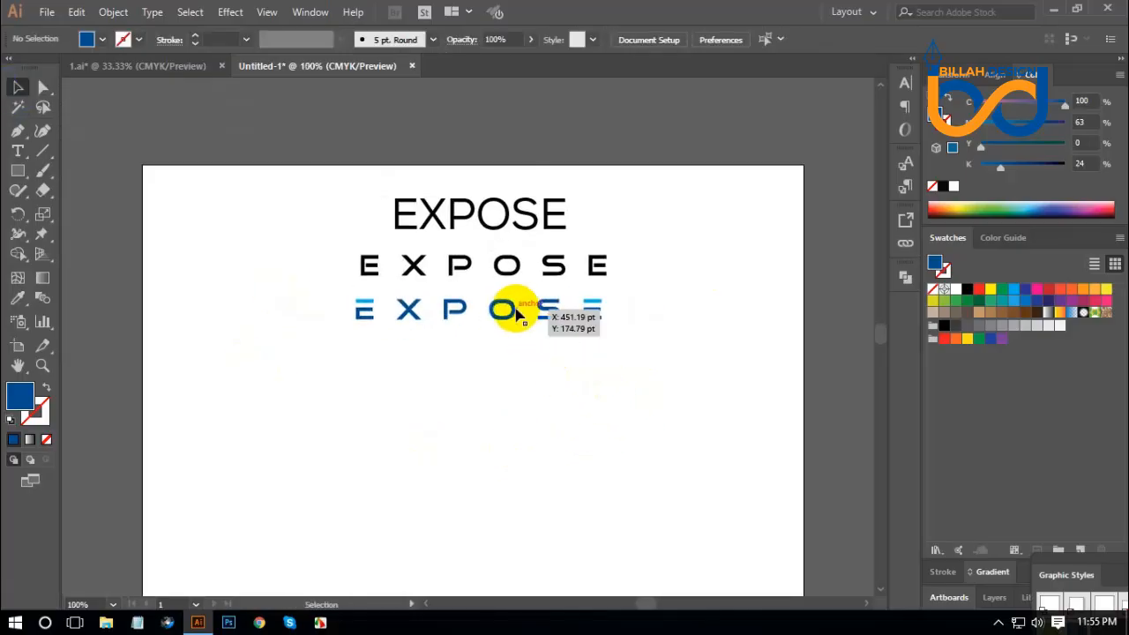
drag(502, 215, 503, 365)
click(661, 441)
Move the original EXPOSE text above the artboard and the two outlined wordmarks to the artboard's upper-left corner
drag(315, 171, 557, 288)
click(642, 367)
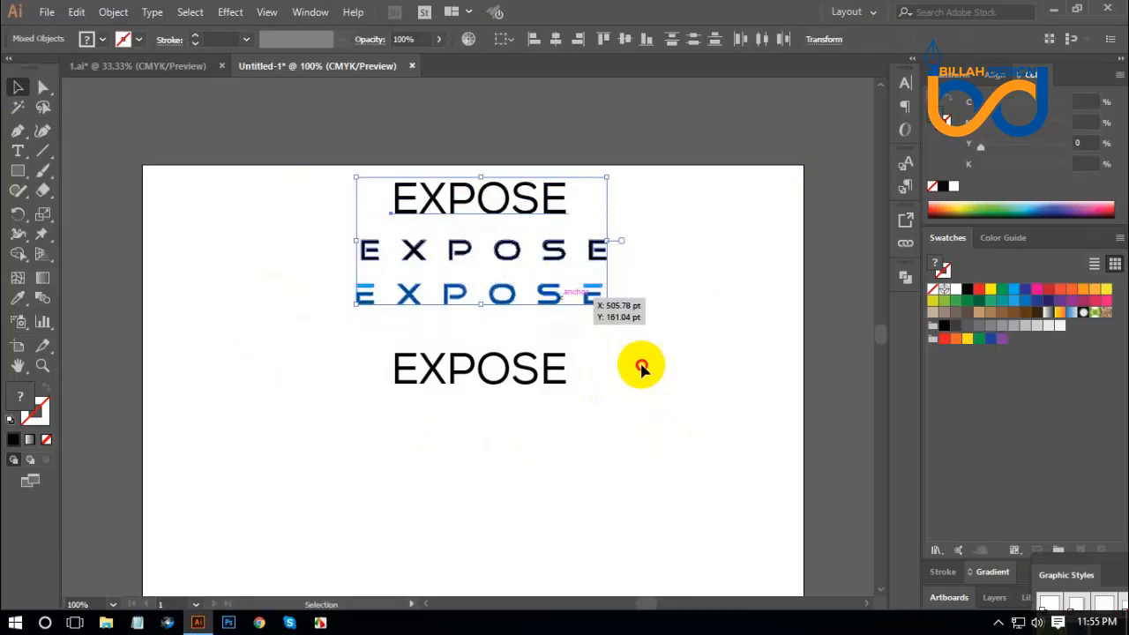
drag(539, 207, 537, 151)
drag(353, 226, 420, 248)
click(545, 292)
click(532, 301)
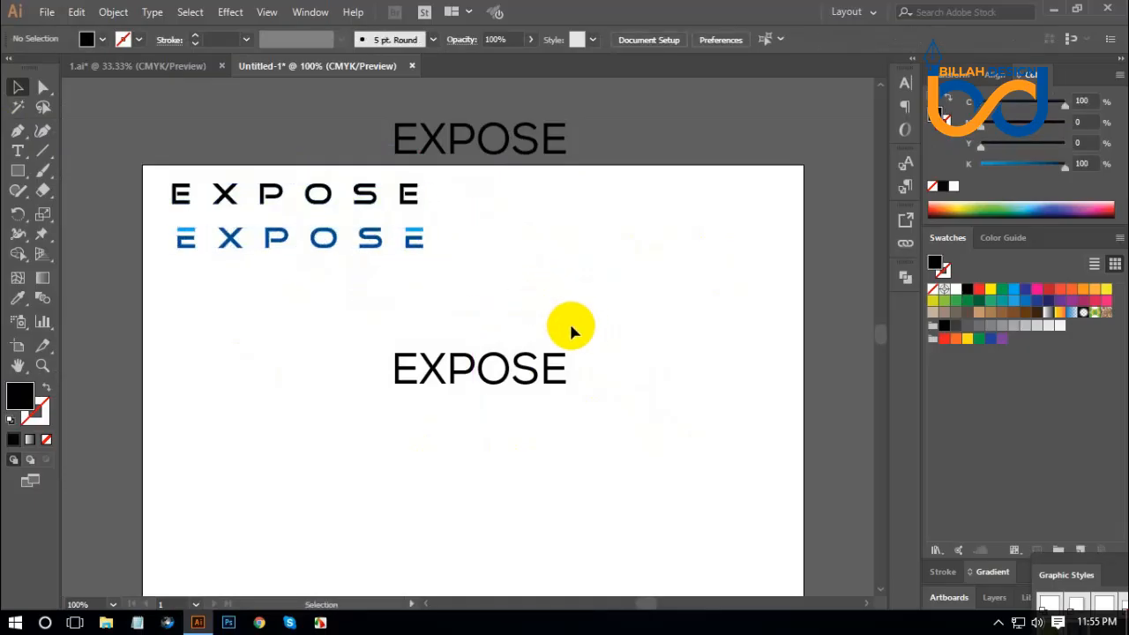
Reposition the copied EXPOSE text on the free artboard area and set its font to Ethnocentric
scroll(545, 314, left, 1)
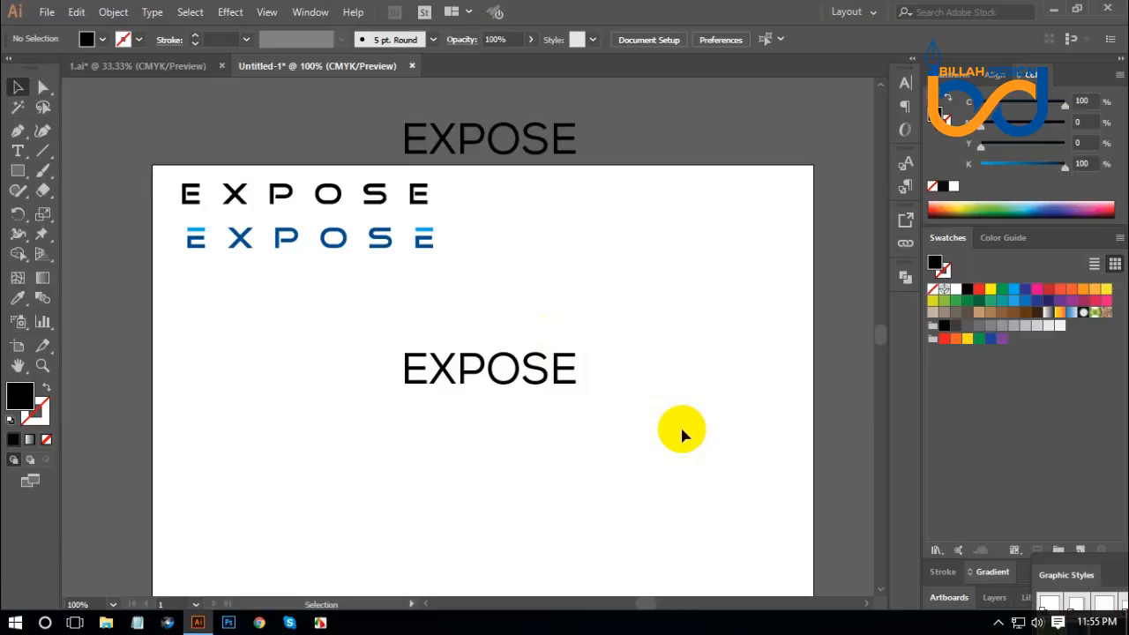
drag(678, 435, 640, 432)
drag(524, 361, 580, 344)
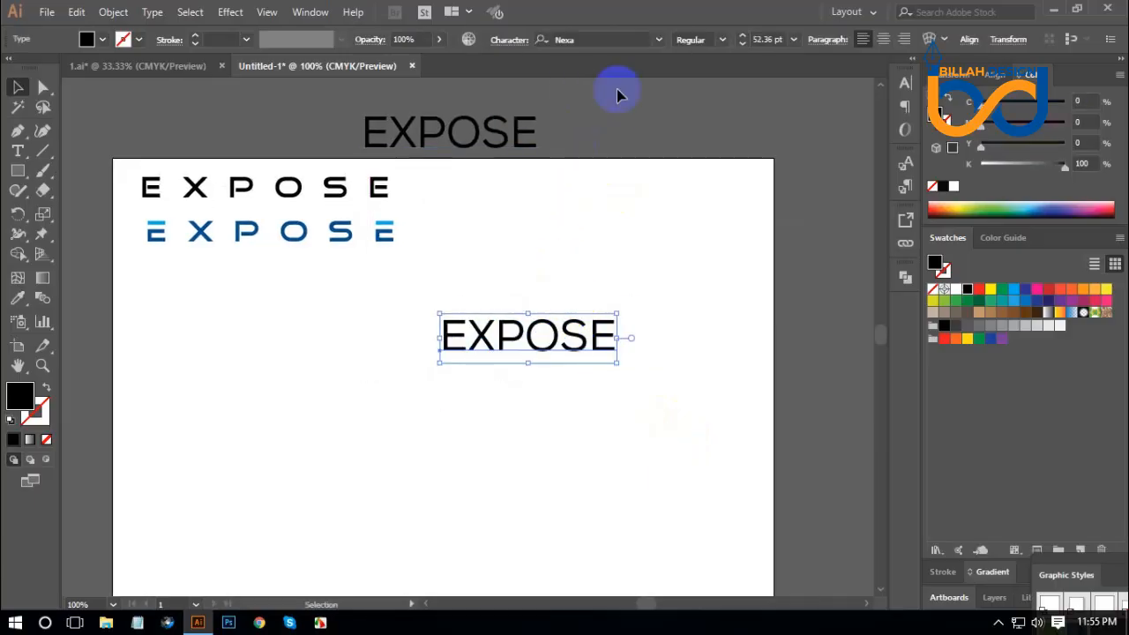
click(592, 38)
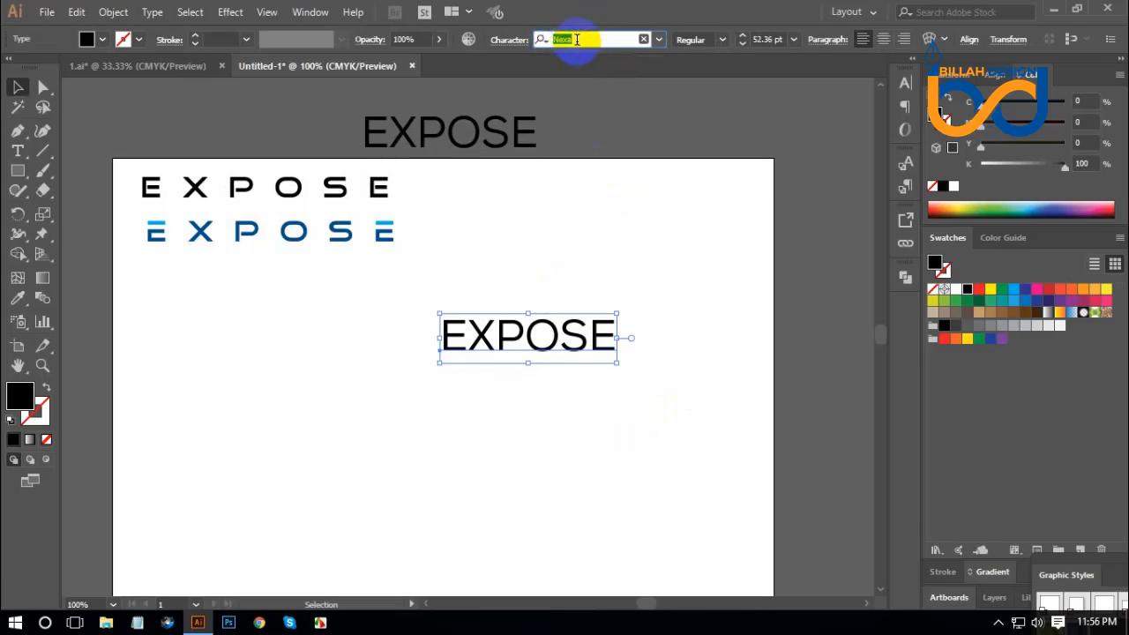
text(th)
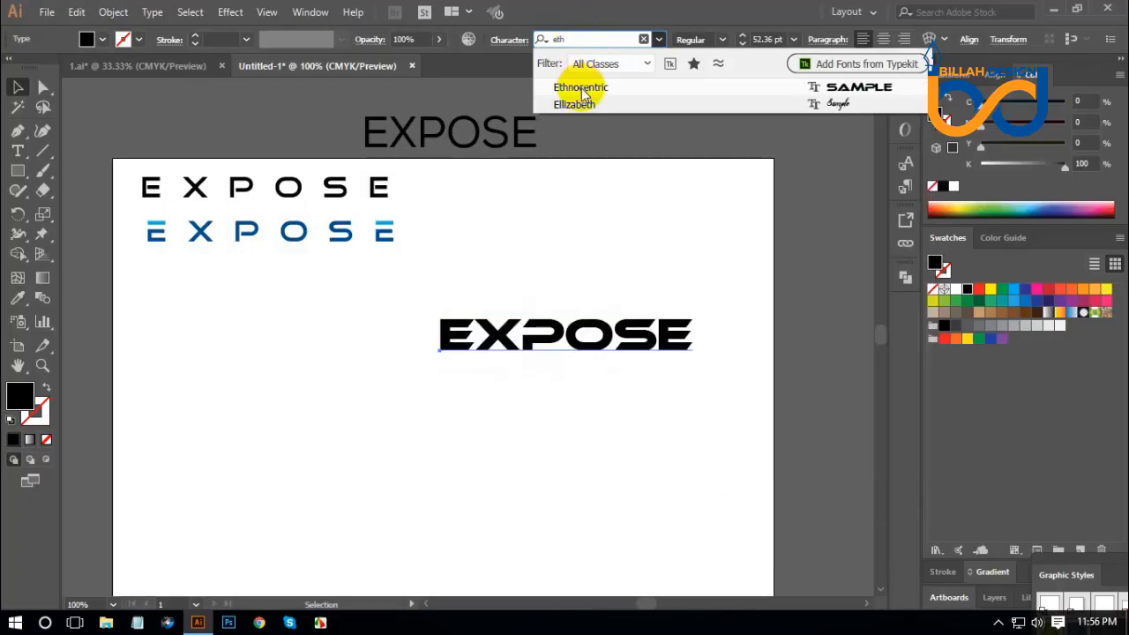
click(610, 93)
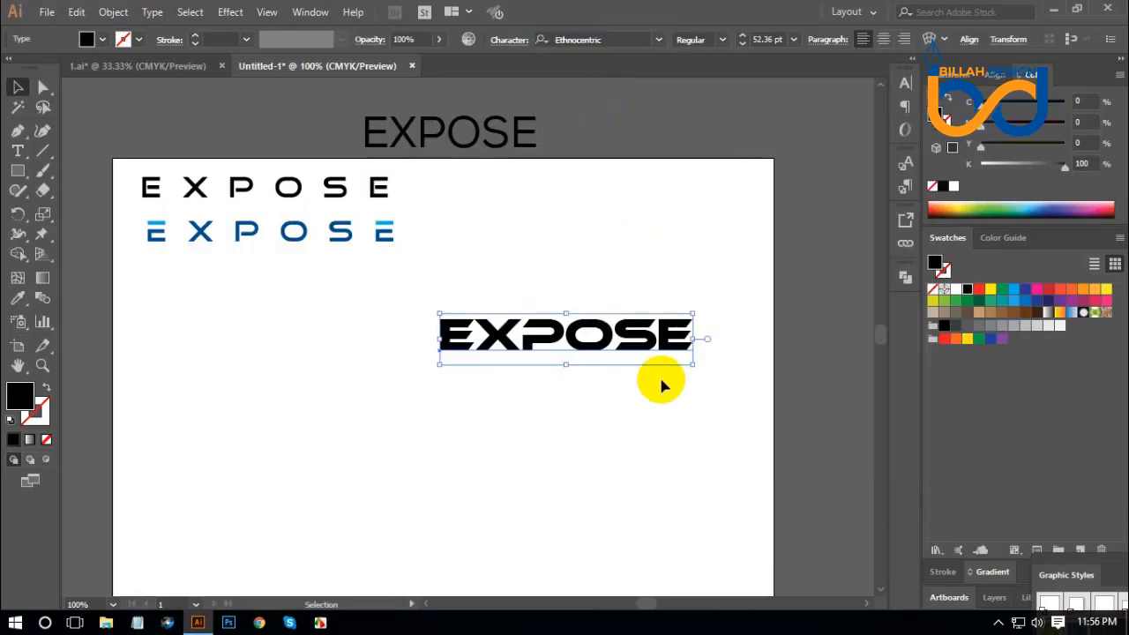
Convert the Ethnocentric EXPOSE text to outlines and enlarge it in the middle of the artboard
drag(650, 355, 584, 320)
right_click(586, 324)
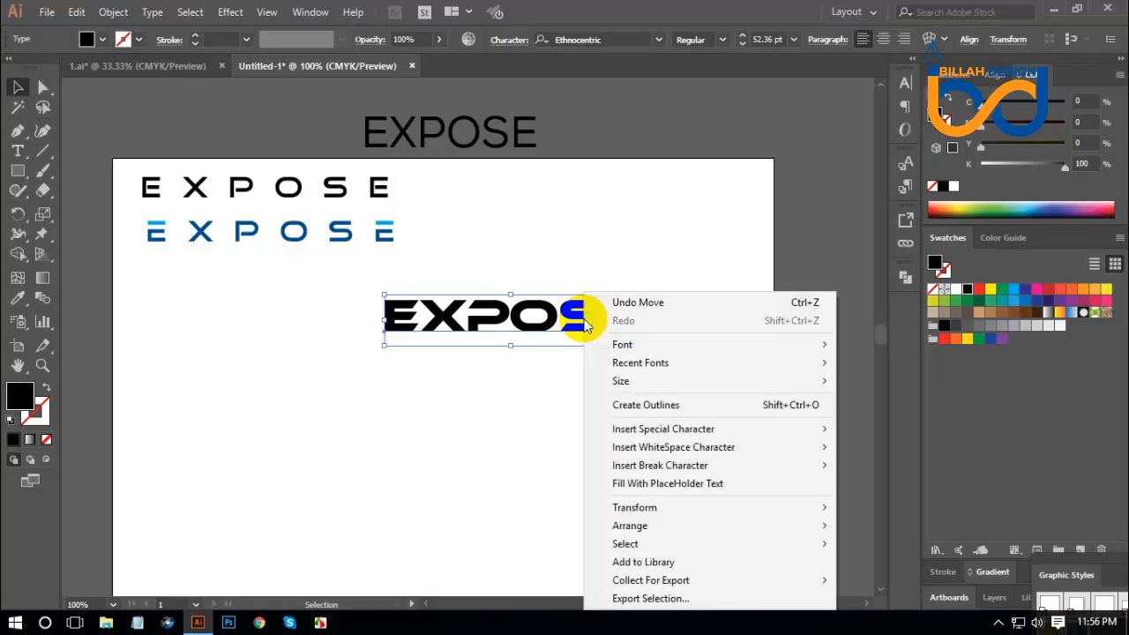
click(644, 405)
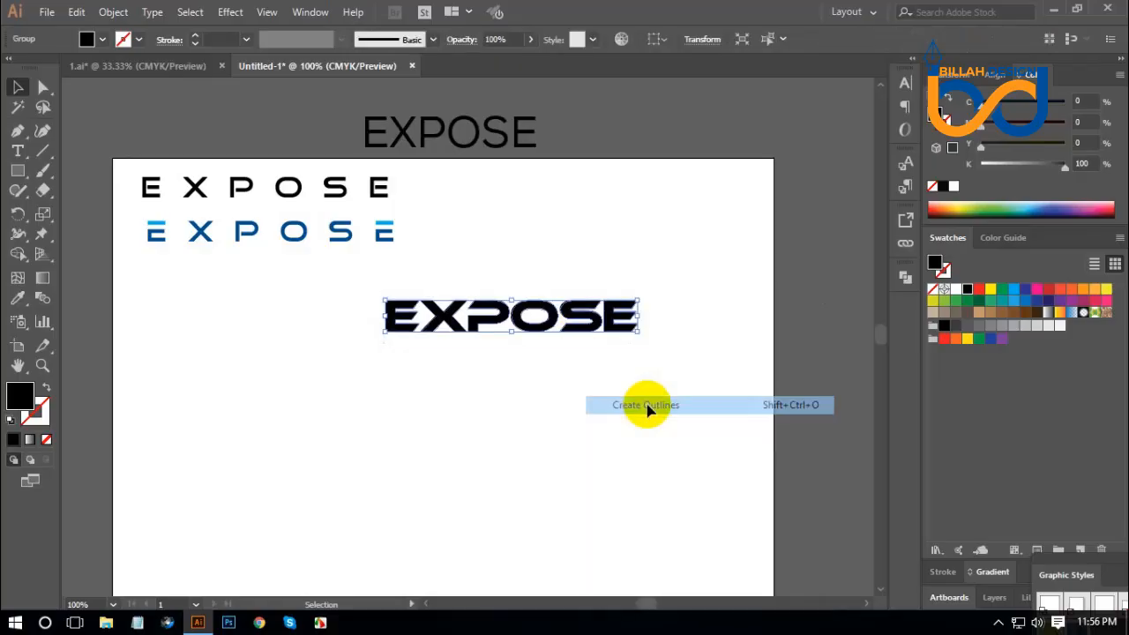
drag(582, 315, 684, 385)
click(633, 478)
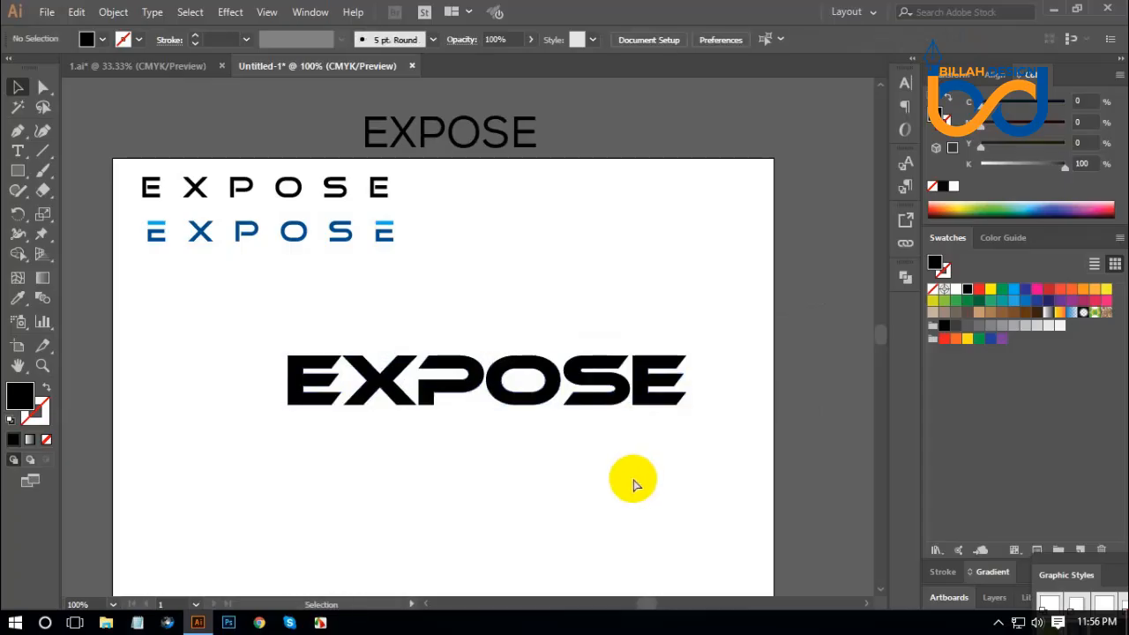
Ungroup the enlarged outlined EXPOSE lettering into separate letters
key(ctrl+=)
key(ctrl+=)
scroll(586, 459, down, 3)
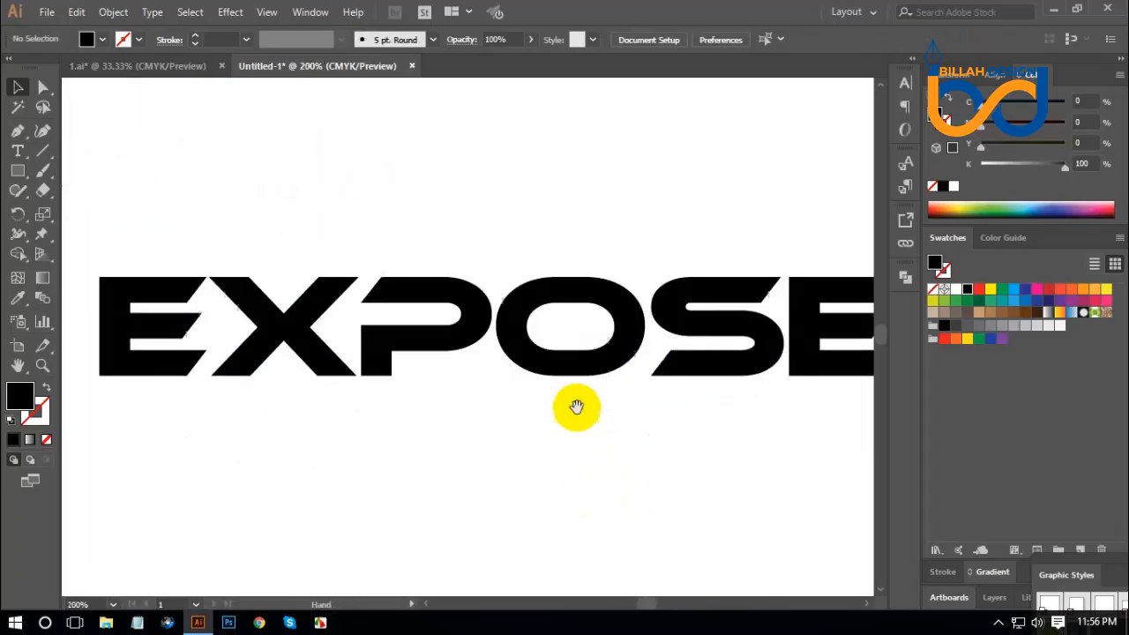
click(561, 365)
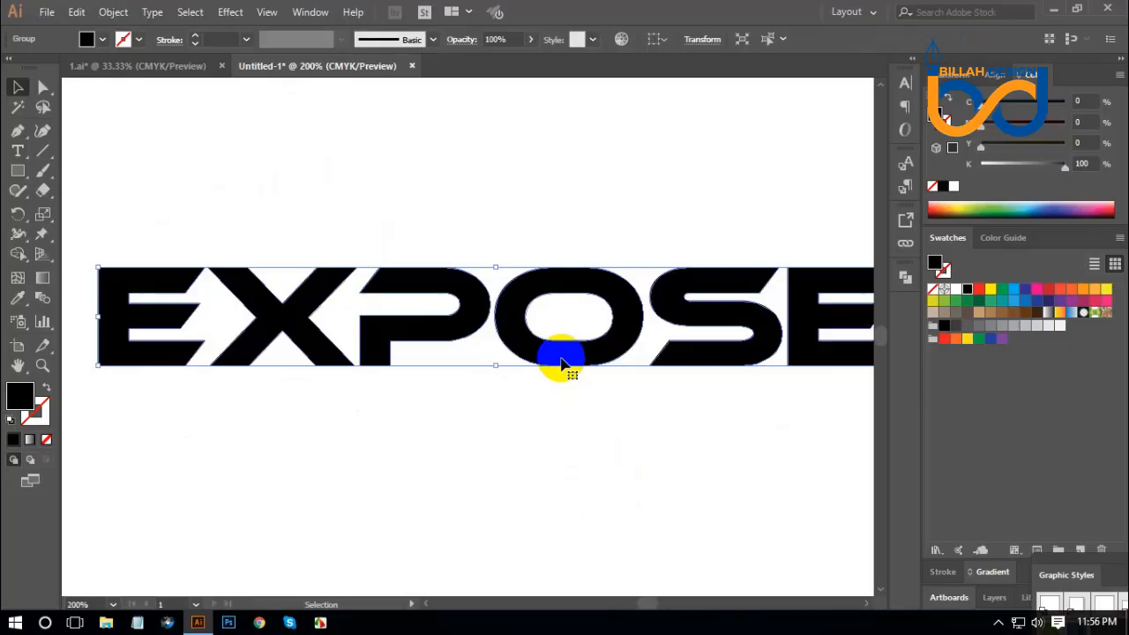
right_click(561, 364)
click(608, 232)
click(574, 480)
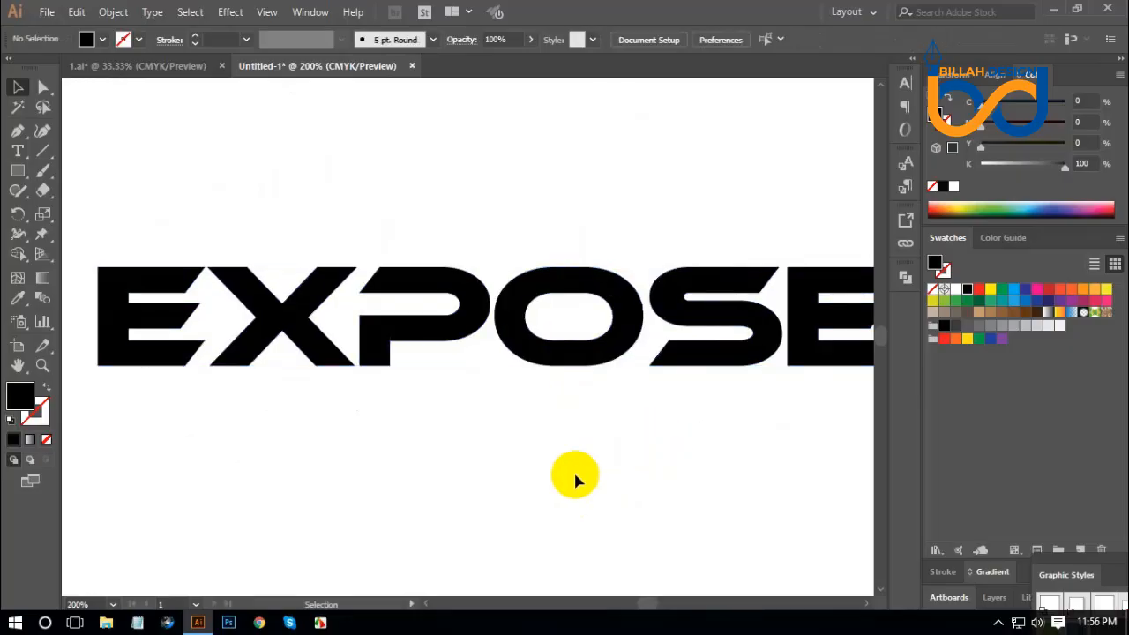
Extend the inner edge of the first E's upper notch horizontally through the stem and past its outer side
scroll(494, 432, left, 3)
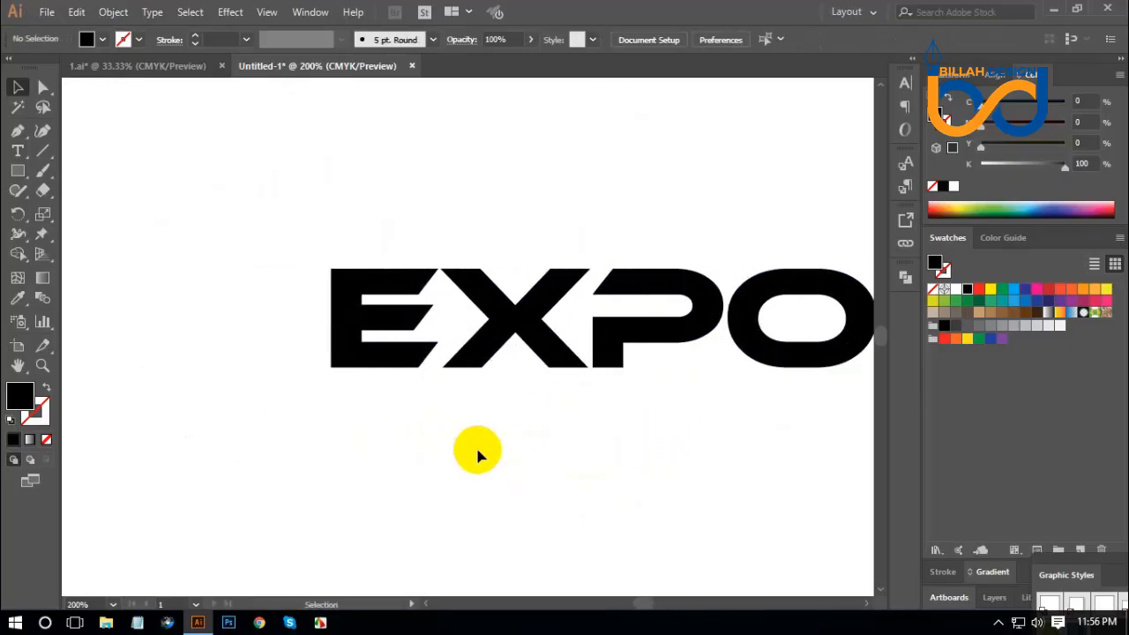
key(ctrl+=)
drag(283, 225, 340, 261)
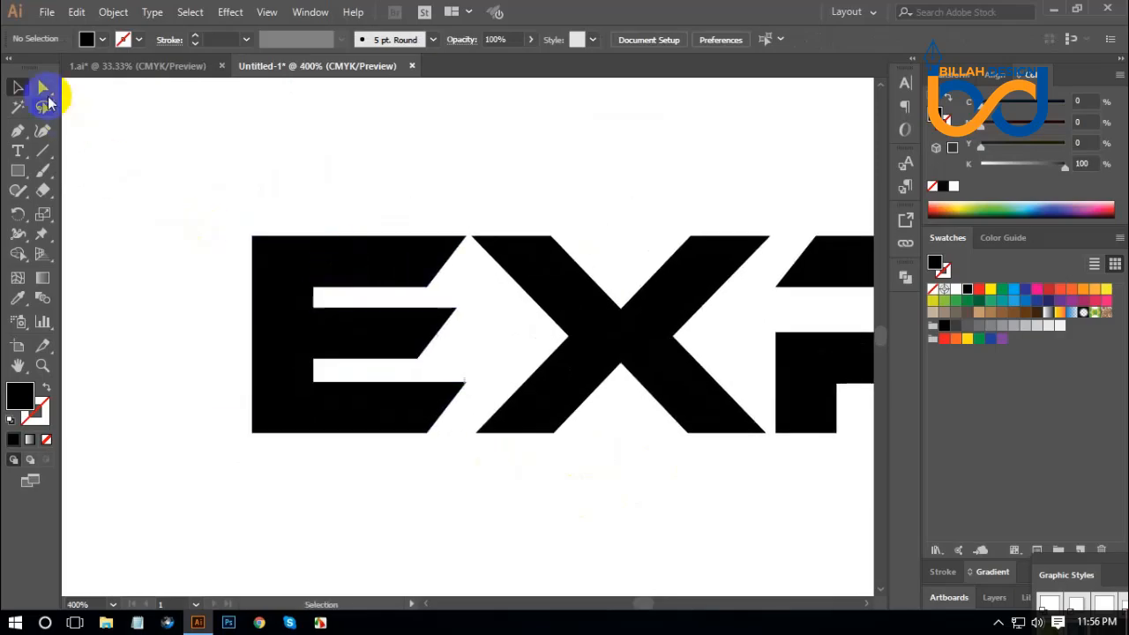
click(43, 88)
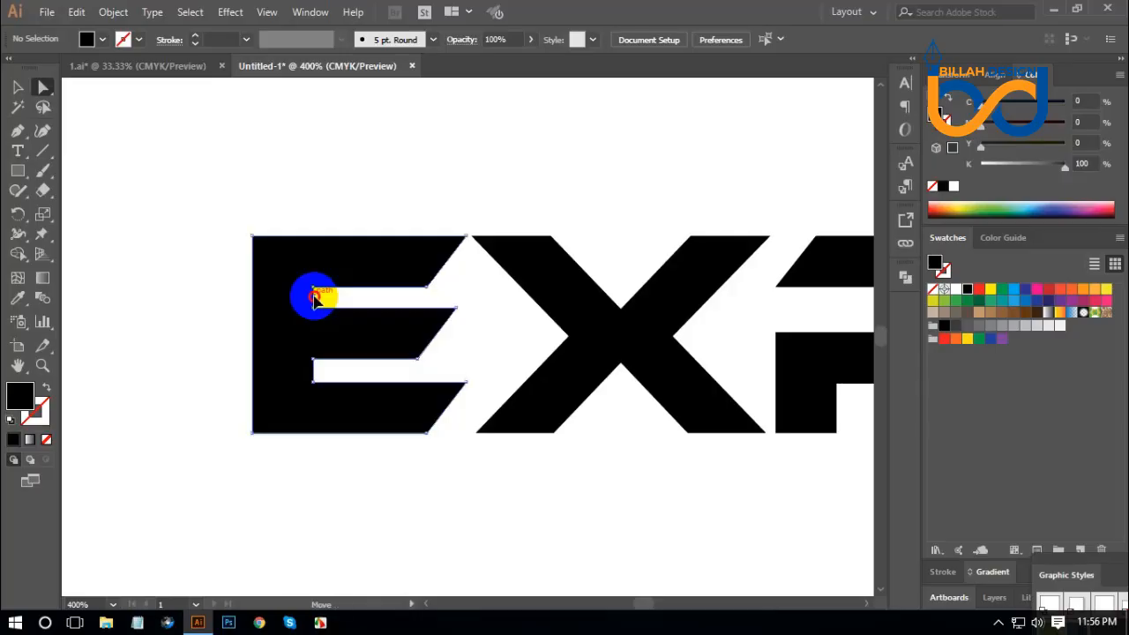
drag(314, 298, 200, 298)
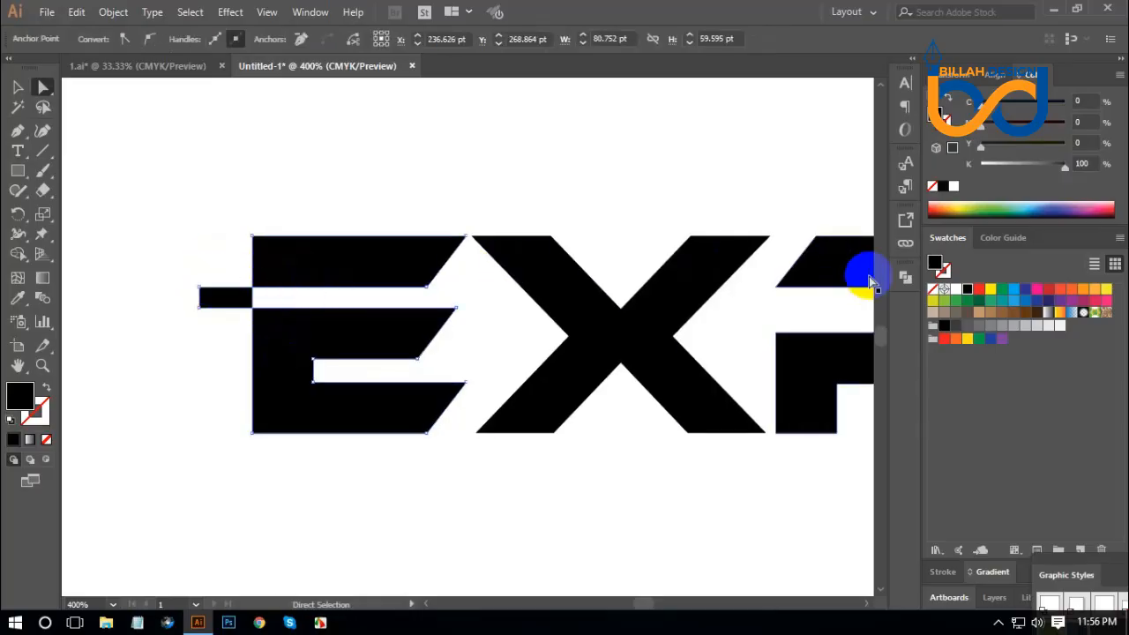
Divide the reshaped first E into separate pieces with Pathfinder Divide
click(903, 281)
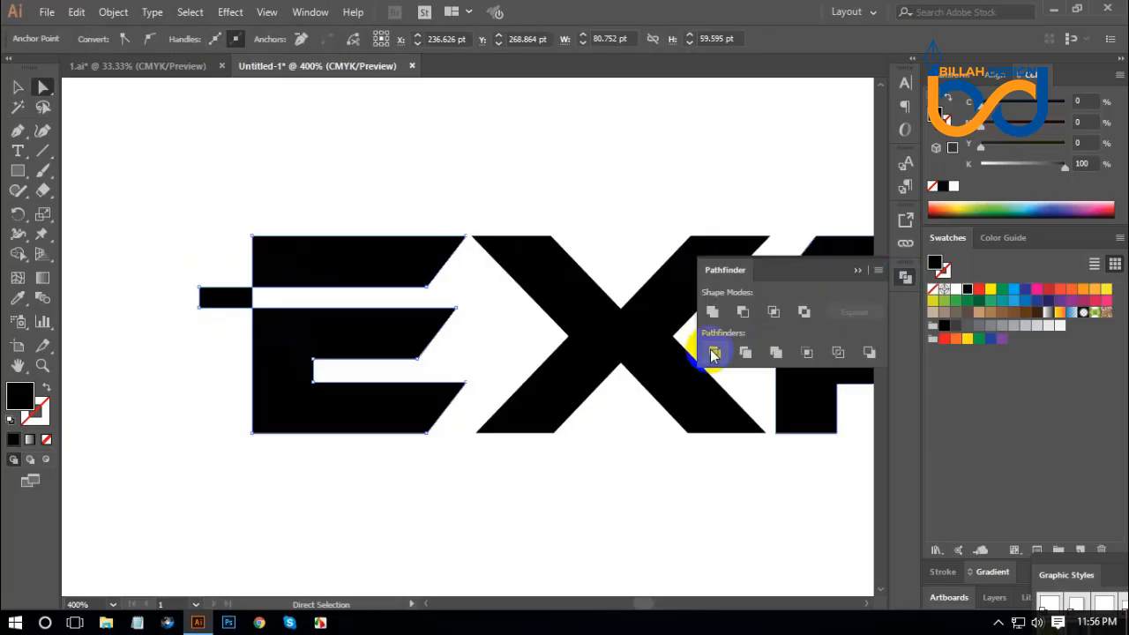
click(714, 352)
click(906, 277)
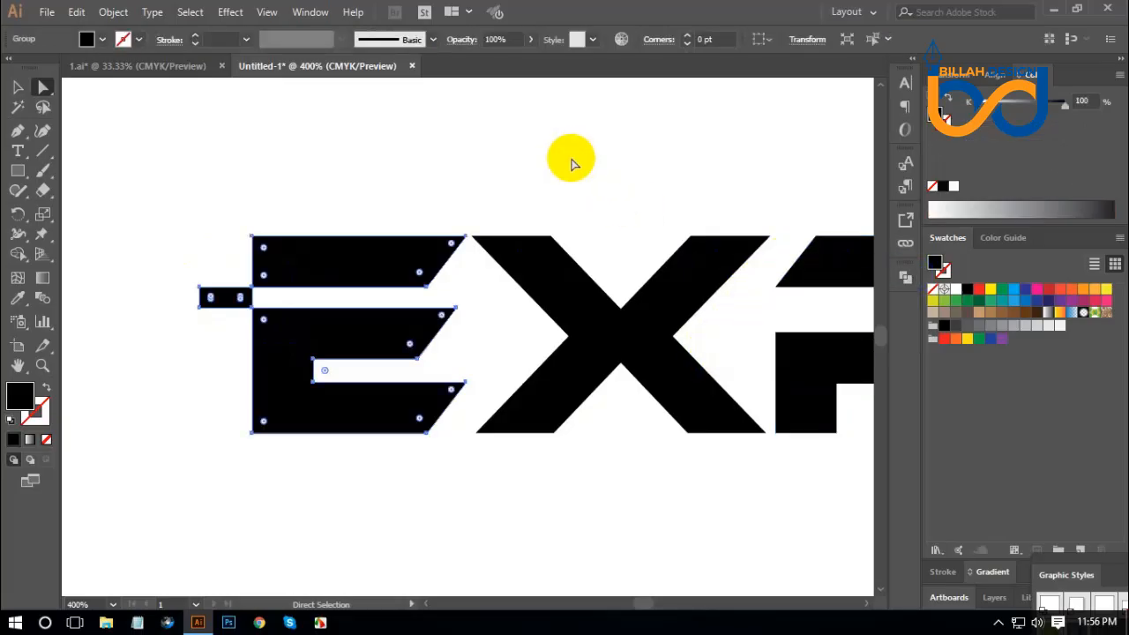
Delete the small leftover piece sticking out of the first E's stem so the E stays split by a gap
click(565, 166)
drag(182, 276, 175, 264)
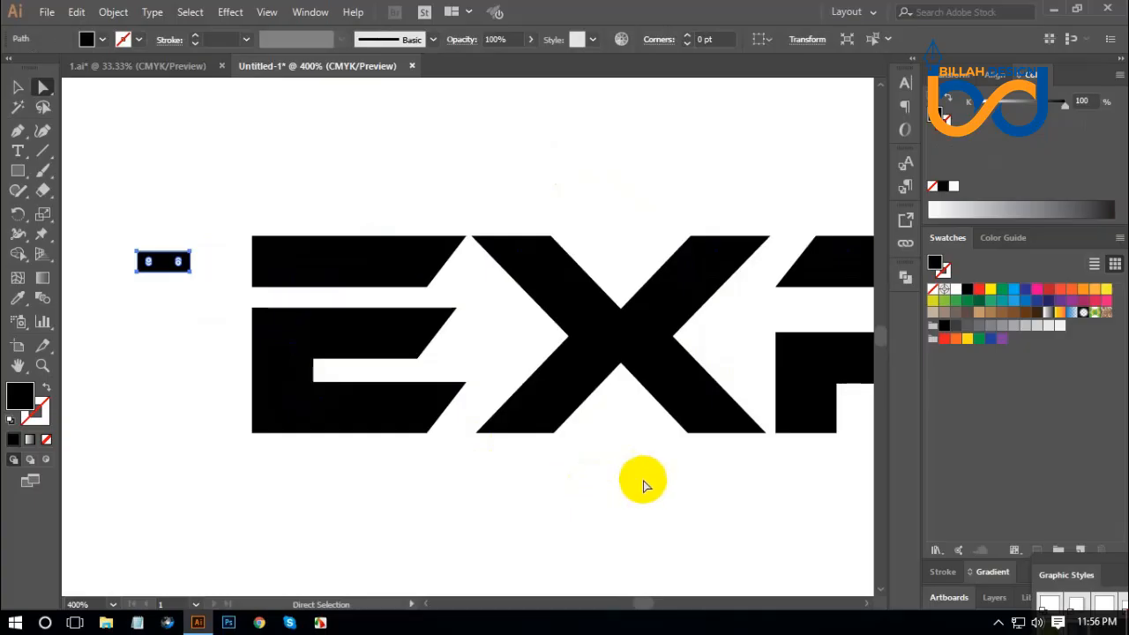
key(Delete)
drag(746, 513, 571, 507)
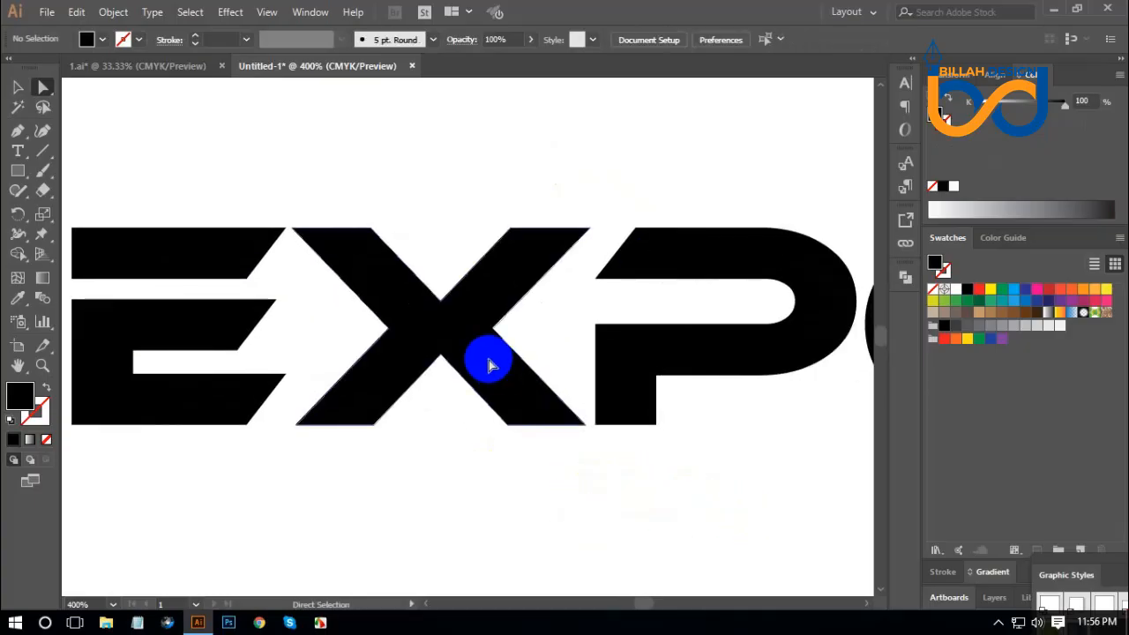
Draw a black rectangle over the end of the X's upper-left arm, matching the arm's width
click(481, 348)
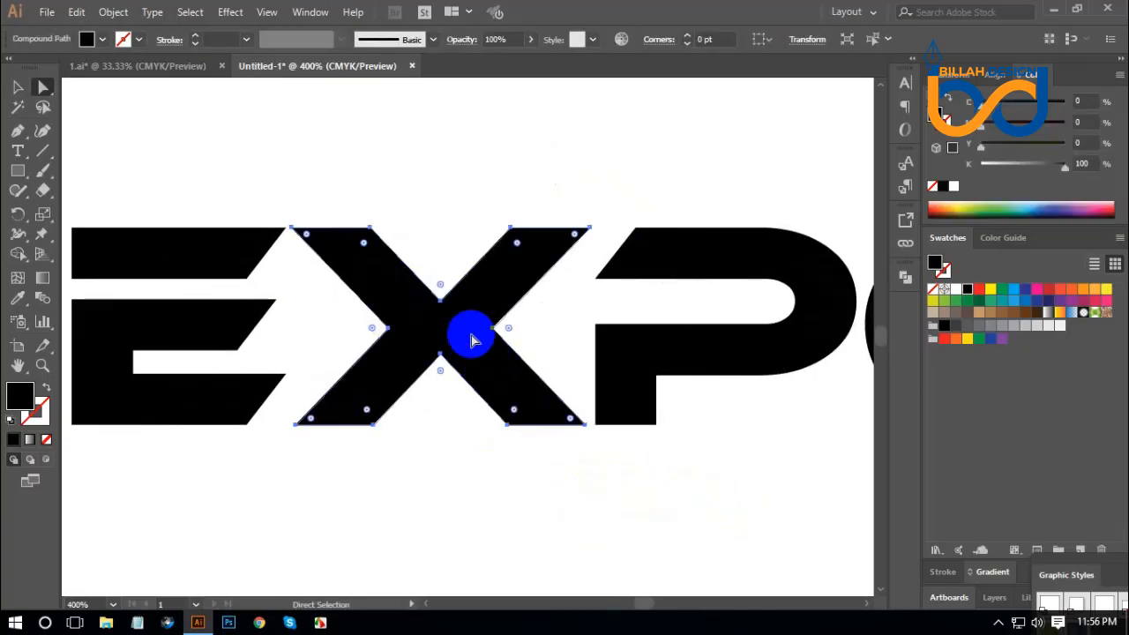
click(474, 459)
drag(146, 308, 174, 229)
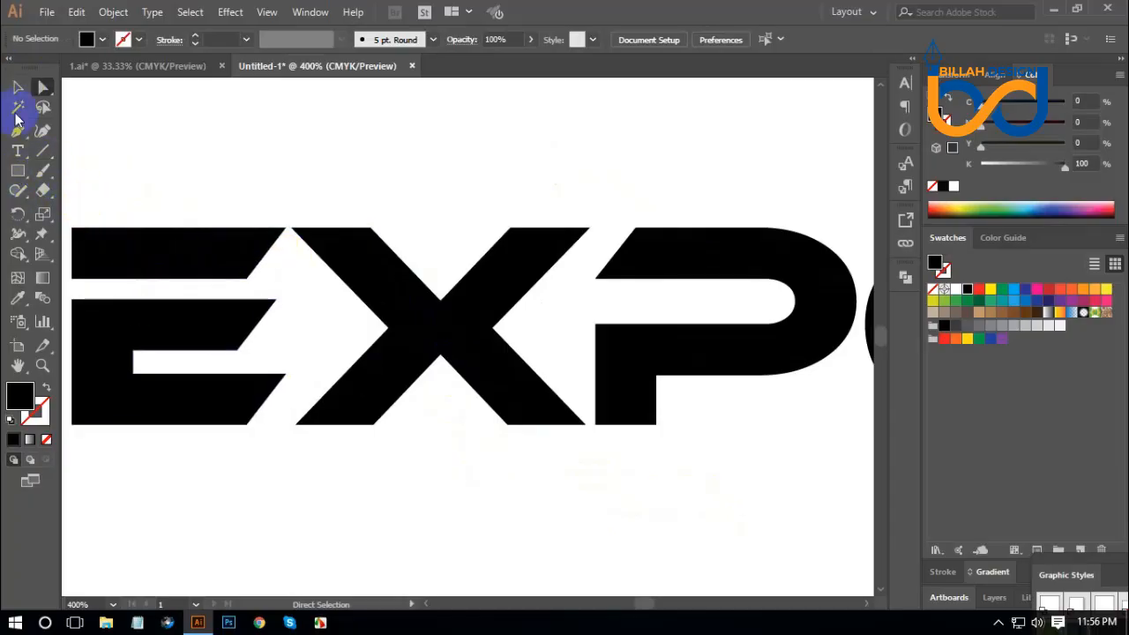
click(16, 172)
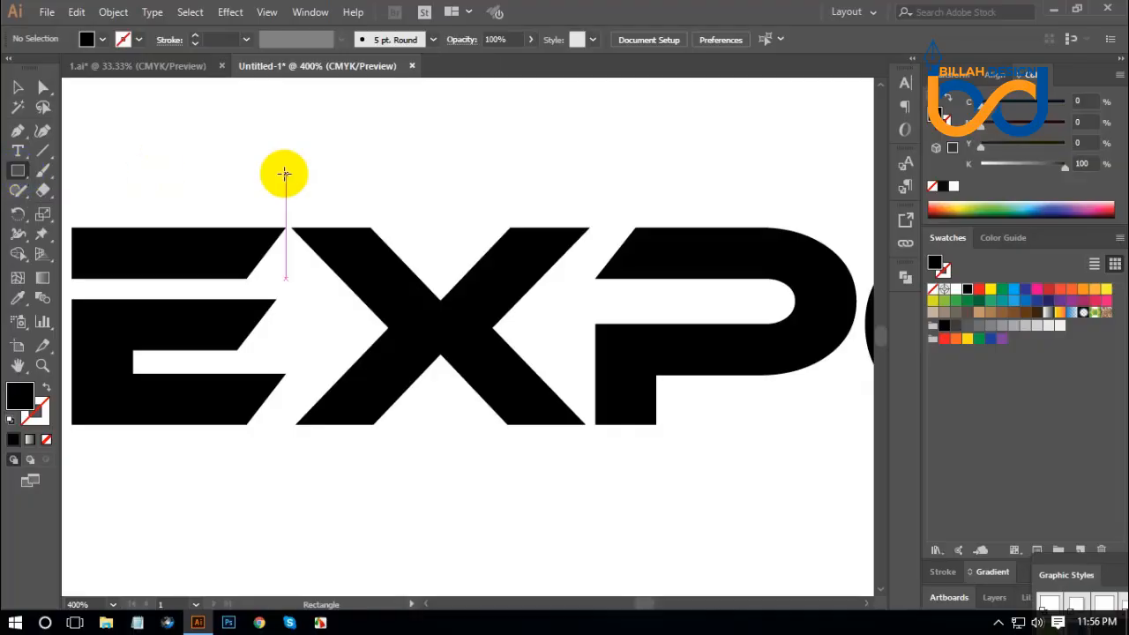
mouse_move(313, 226)
mouse_down()
mouse_move(294, 227)
mouse_move(373, 266)
mouse_up()
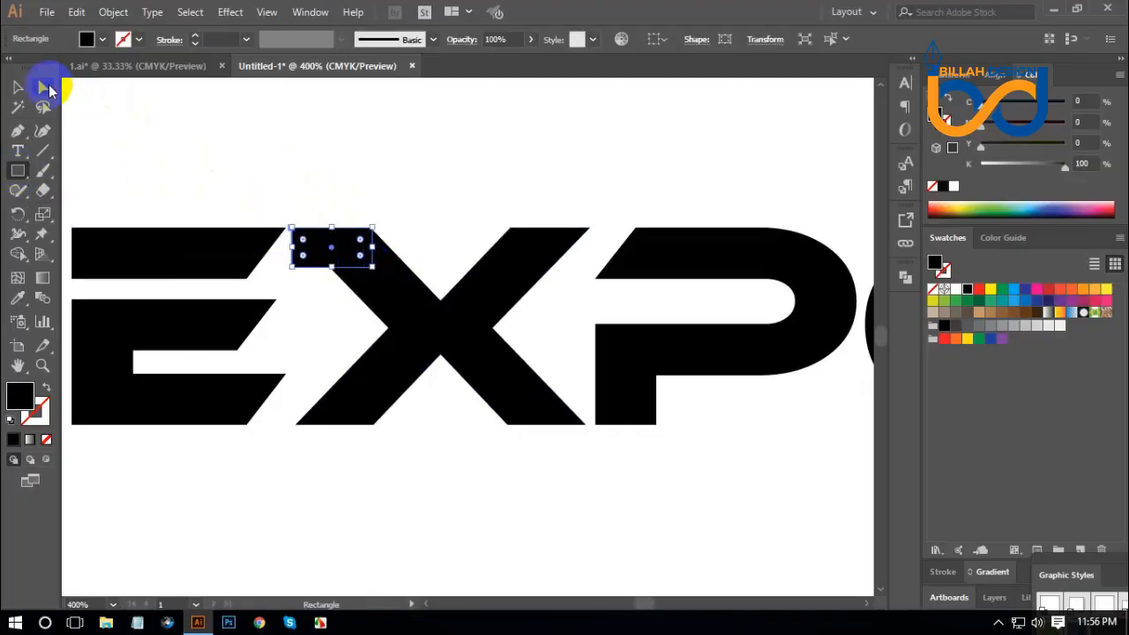
click(43, 87)
click(168, 133)
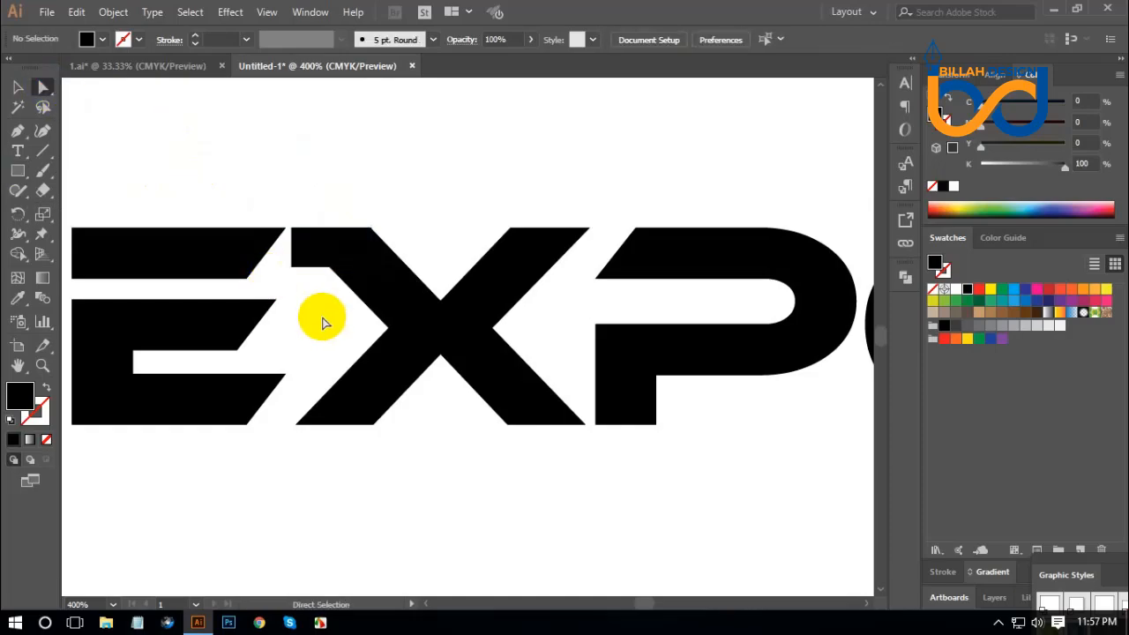
Slide the rectangle's lower corners down to the X's lower-right foot and nudge them inward, forming a slanted bar about 80 pt wide
drag(319, 269, 531, 428)
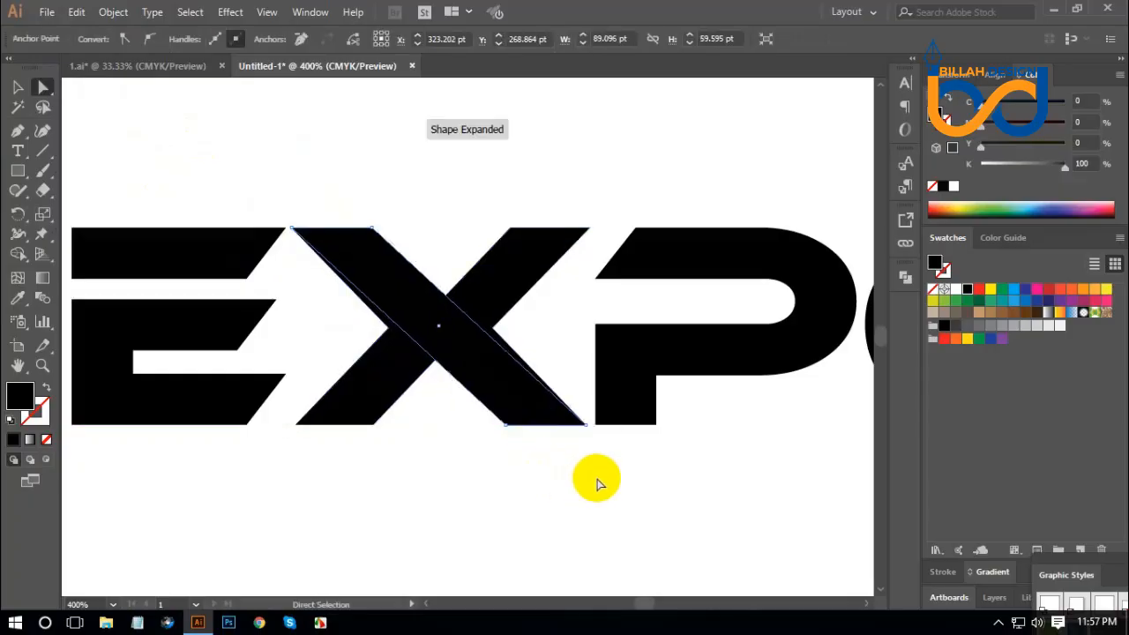
key(Left)
key(Left)
key(Left)
key(Left)
key(Left)
key(Left)
key(Left)
key(Left)
key(Left)
key(Left)
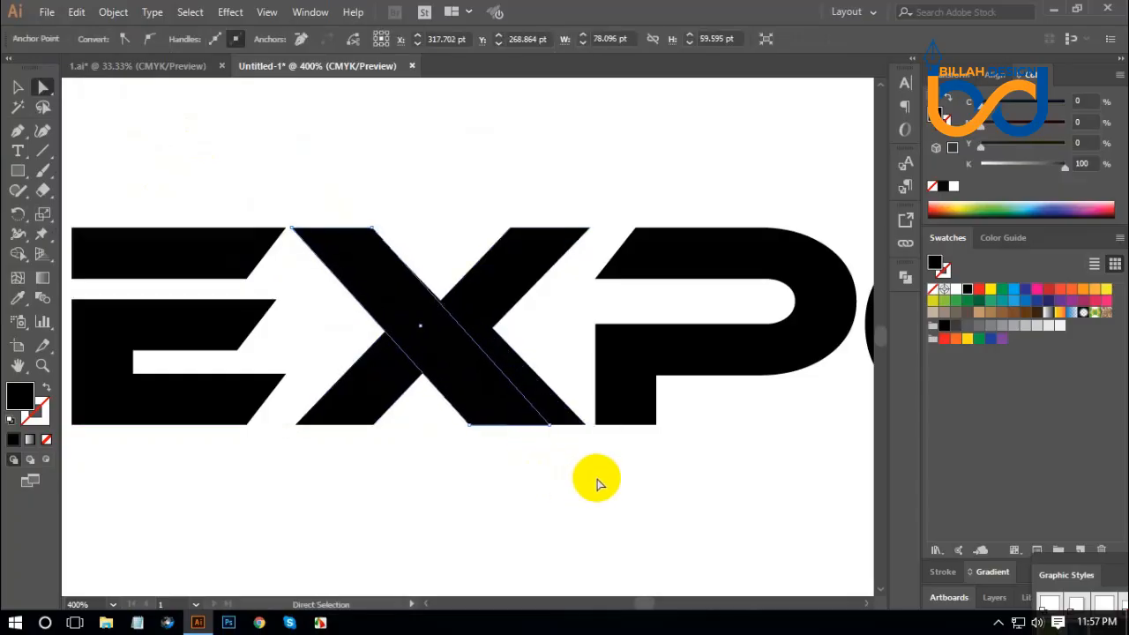
key(Left)
key(Left)
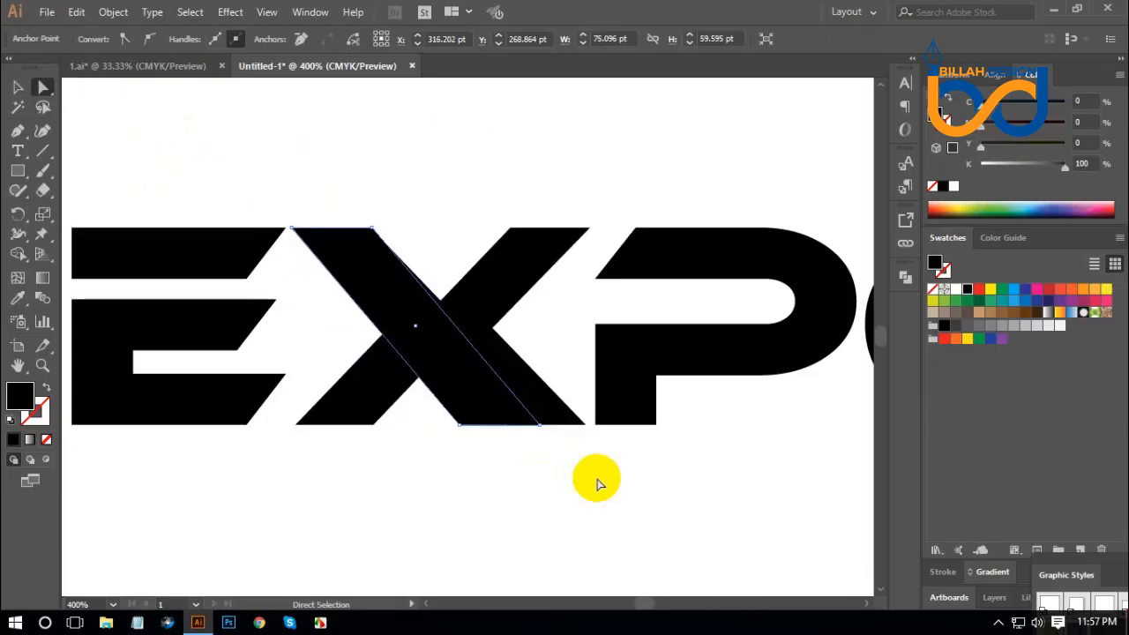
key(Right)
key(Right)
key(Right)
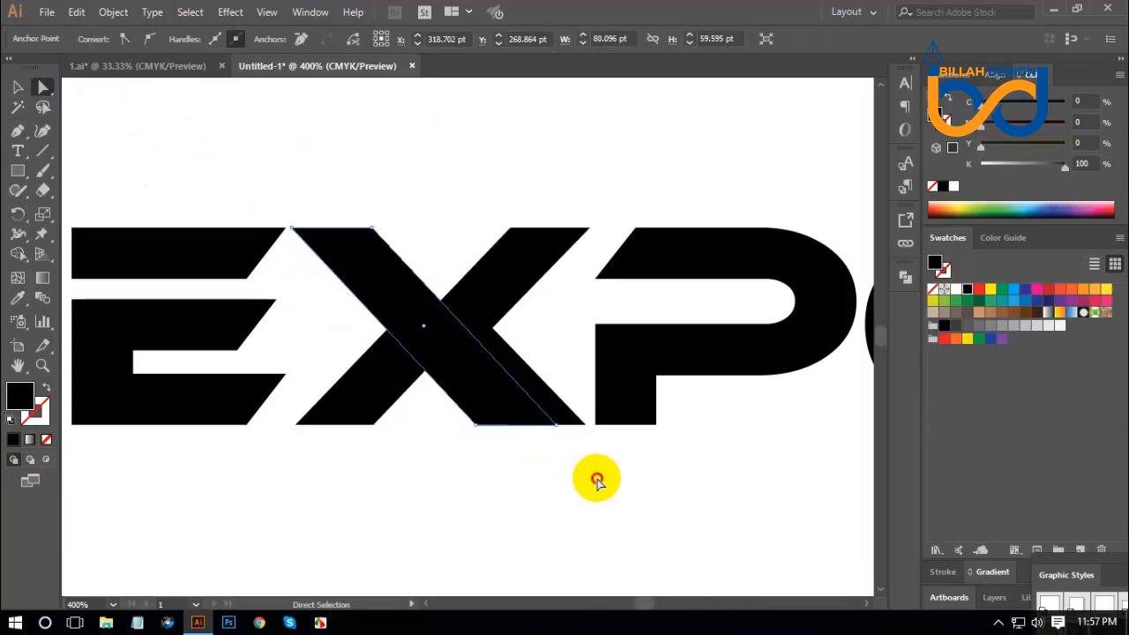
Delete the original X and make a copy of the slanted bar reflected across the vertical axis to form a new X
drag(496, 308, 706, 435)
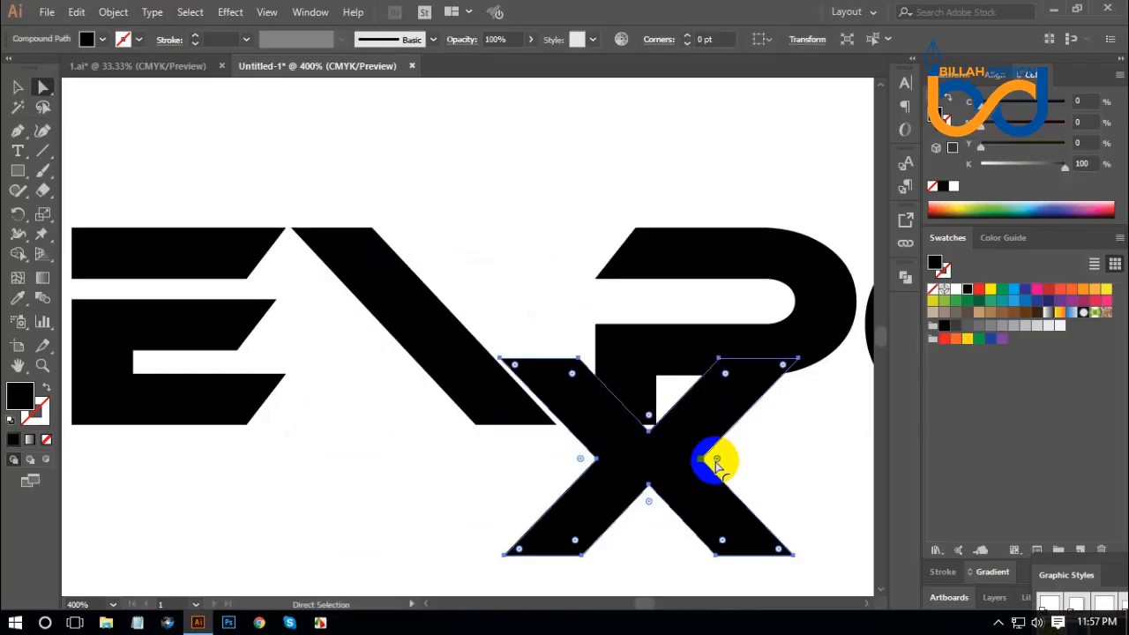
key(Delete)
click(419, 332)
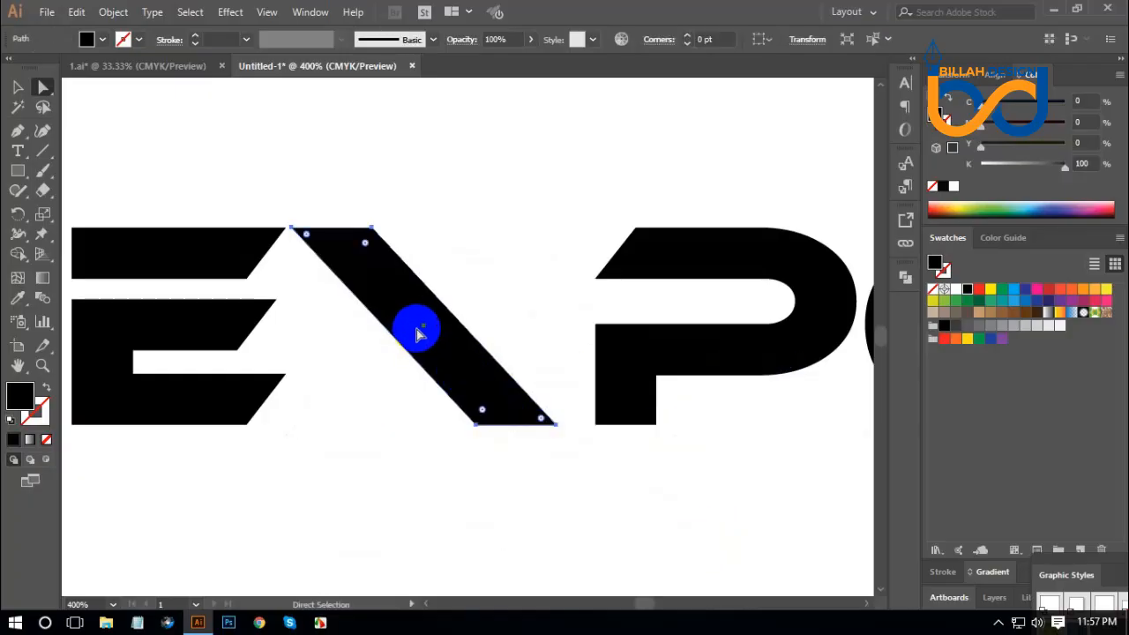
right_click(419, 319)
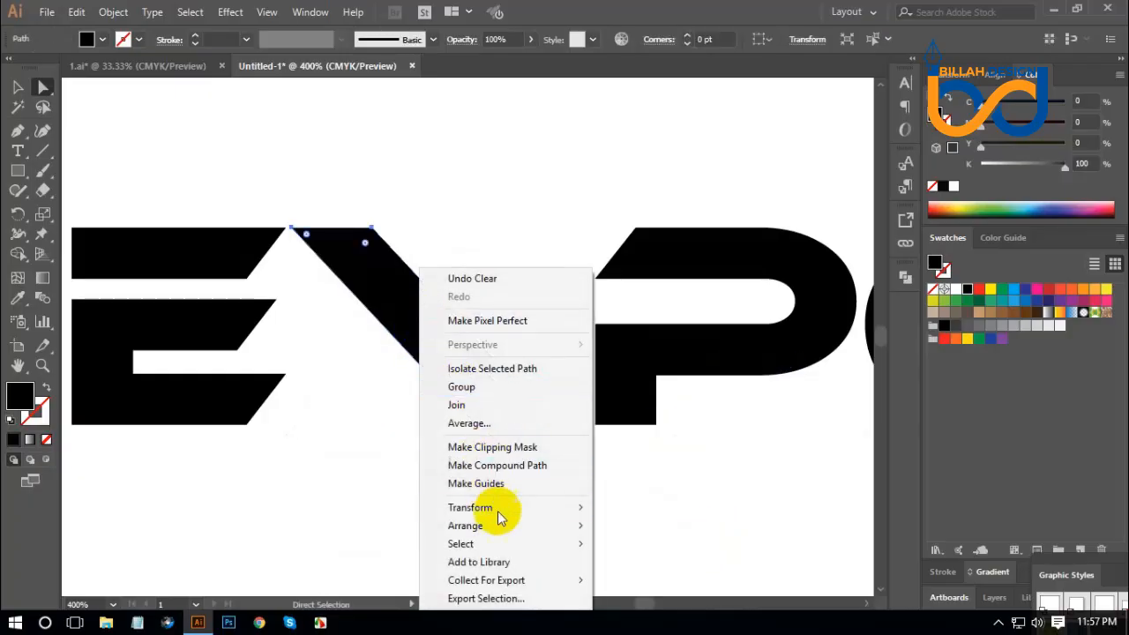
mouse_move(535, 512)
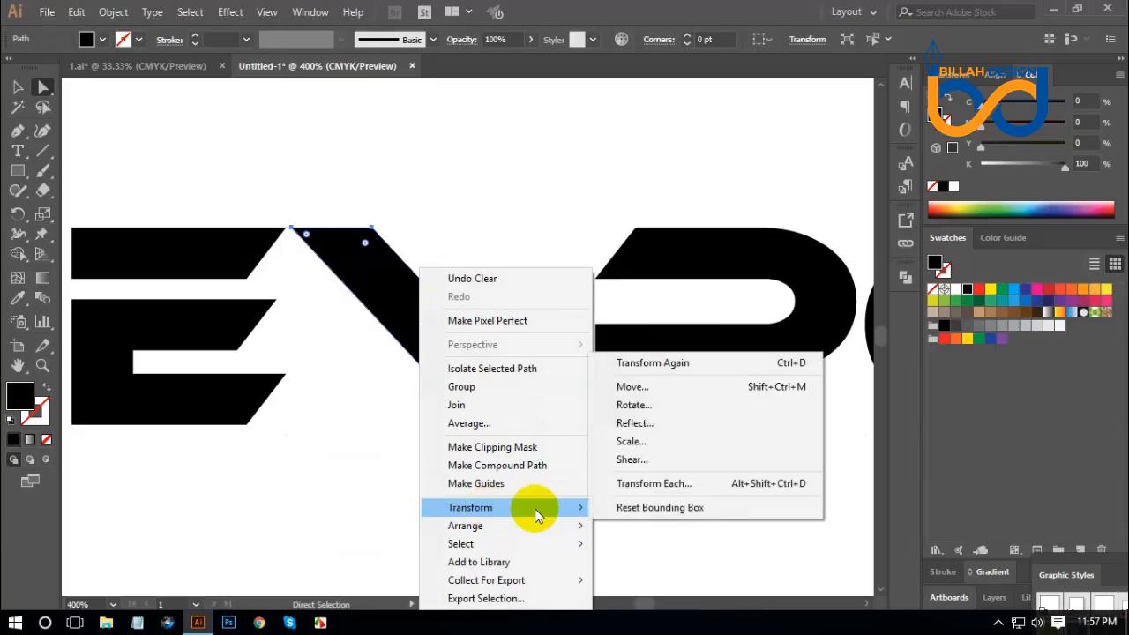
click(637, 424)
drag(675, 150, 738, 181)
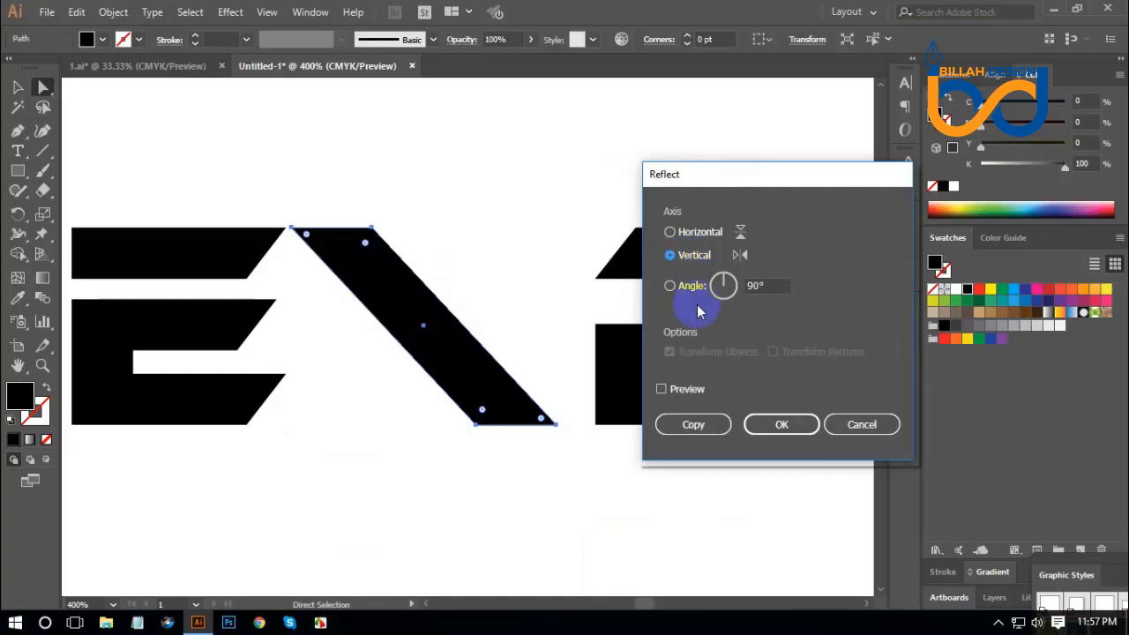
click(712, 427)
click(424, 422)
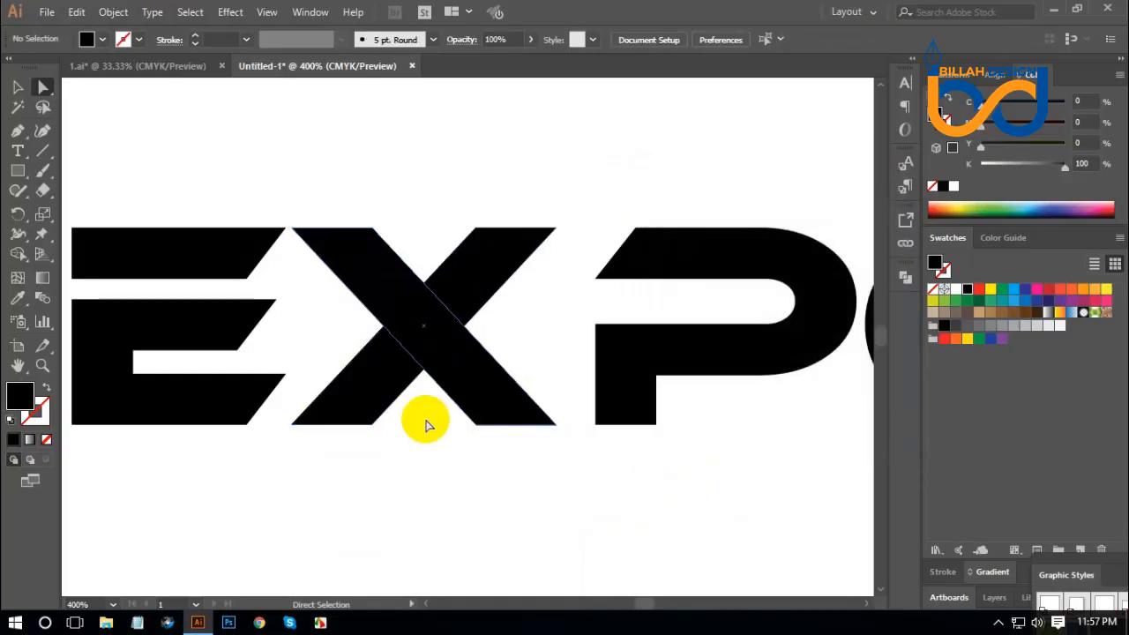
Offset the path of the X's rising diagonal bar by 5 pt with miter joins
scroll(529, 485, left, 3)
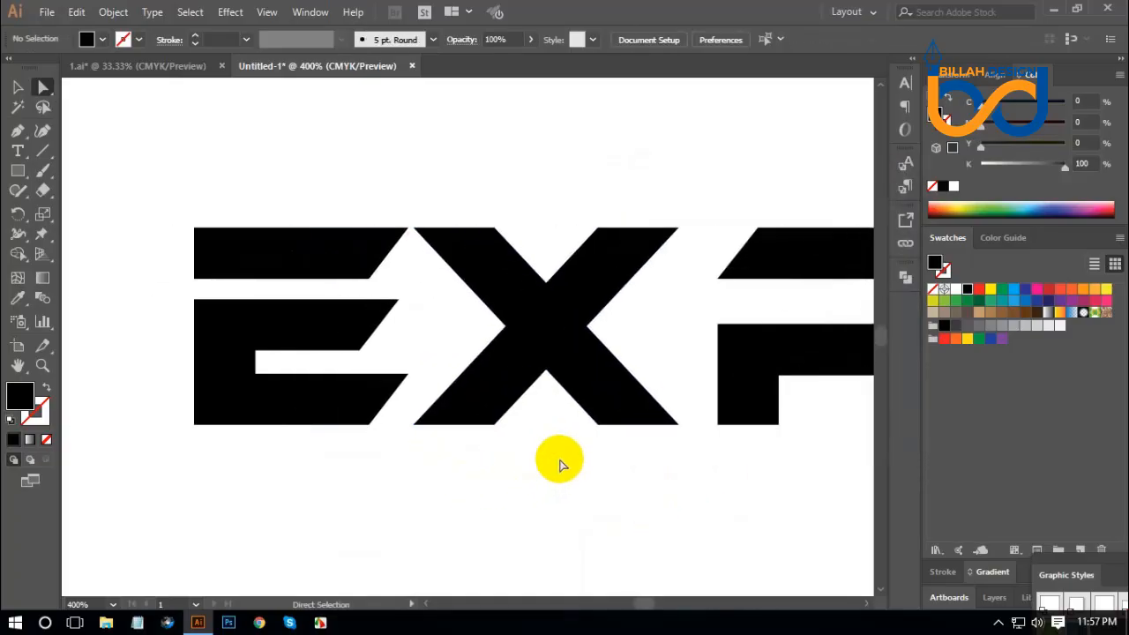
click(592, 297)
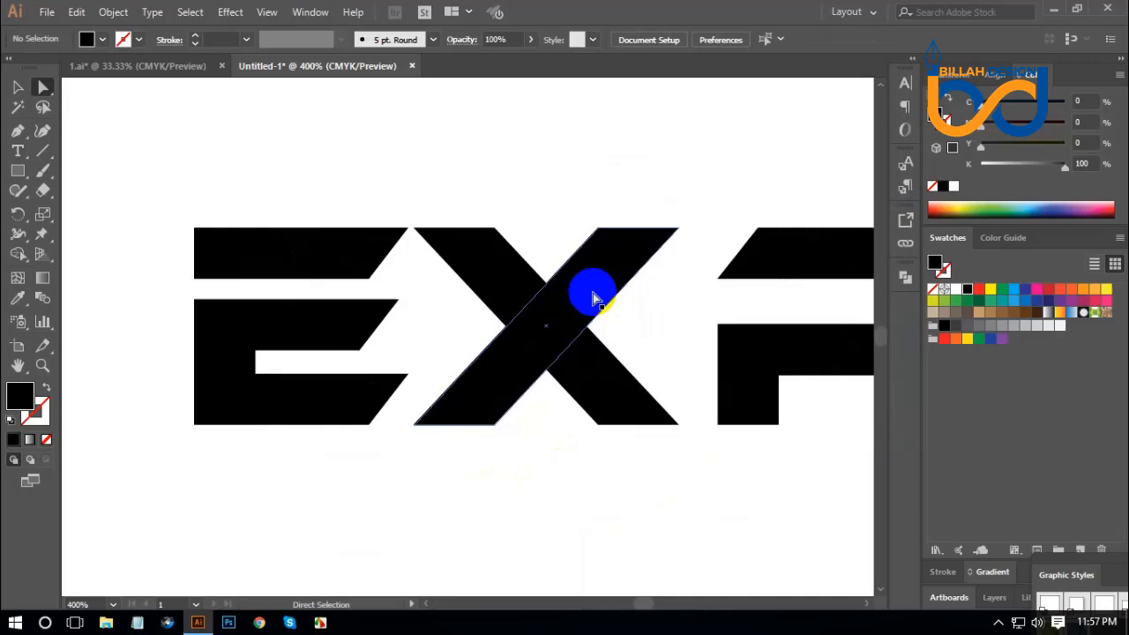
click(113, 11)
mouse_move(197, 368)
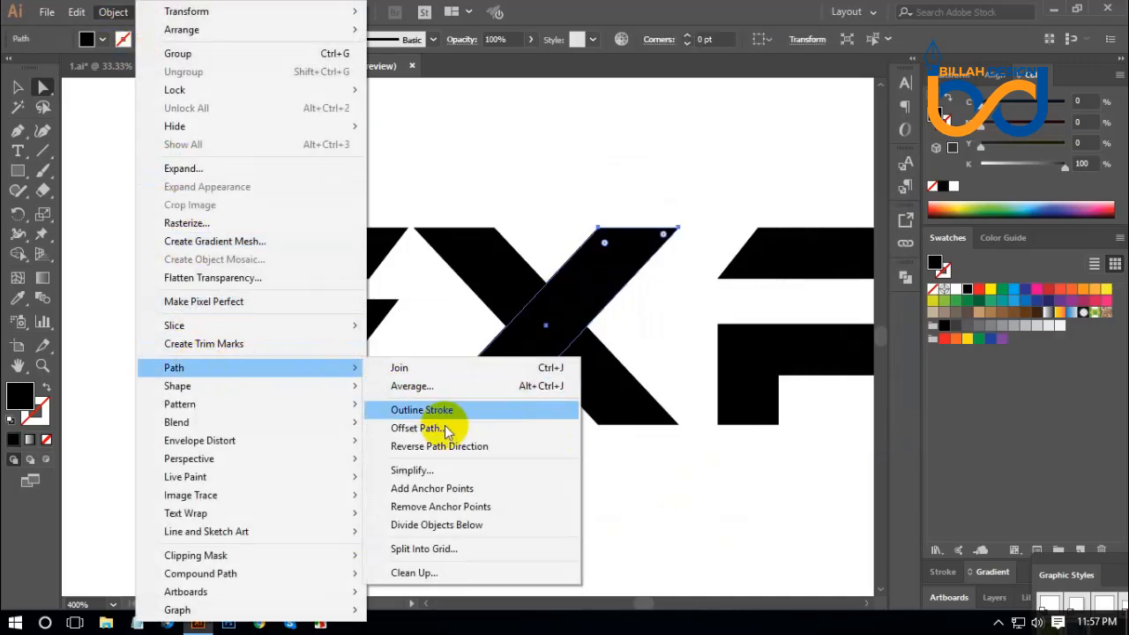
click(448, 428)
drag(726, 389, 856, 353)
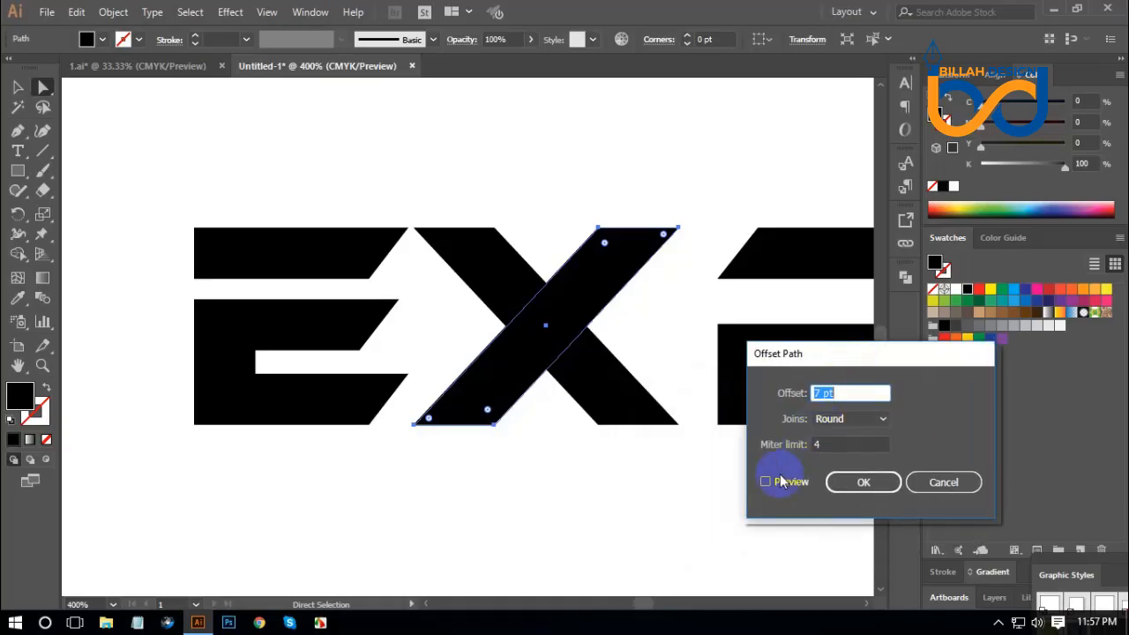
click(766, 481)
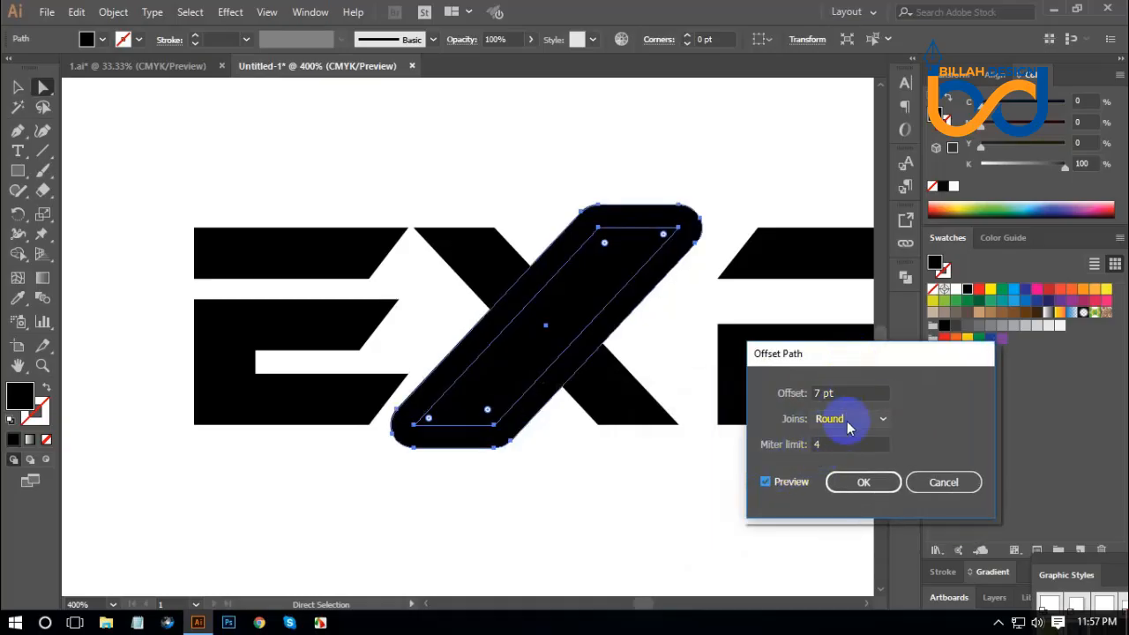
click(849, 427)
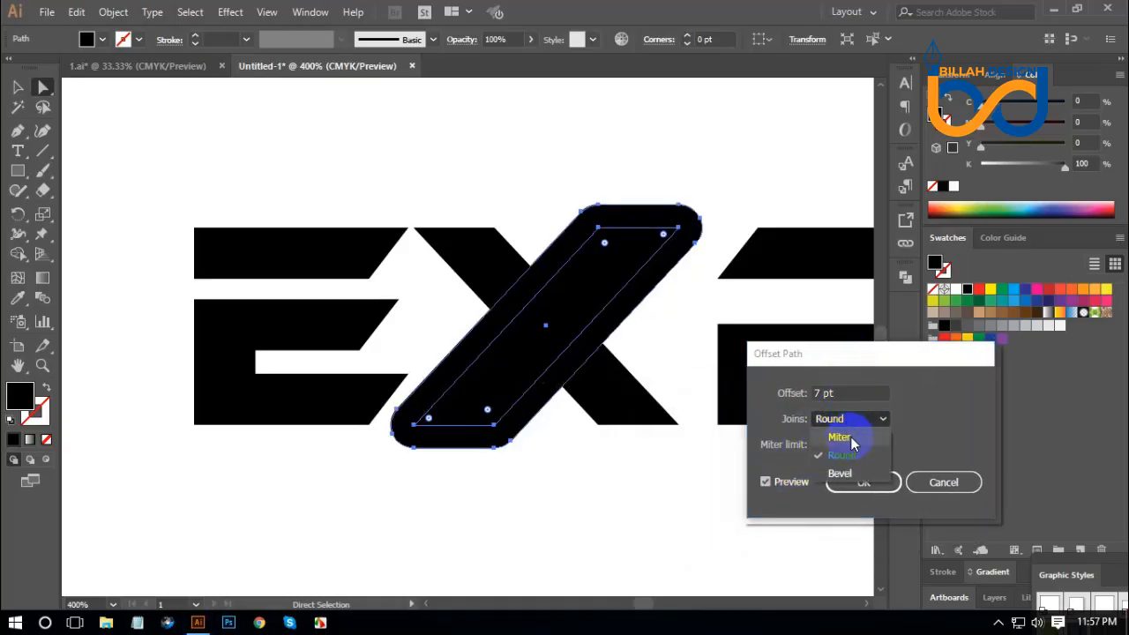
click(839, 437)
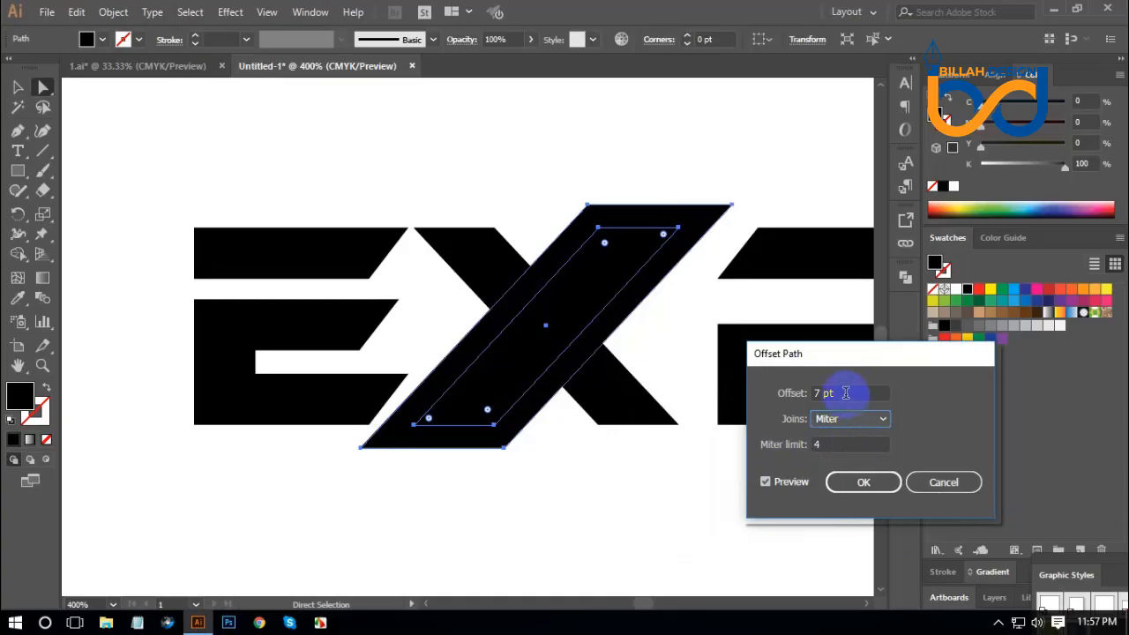
key(Down)
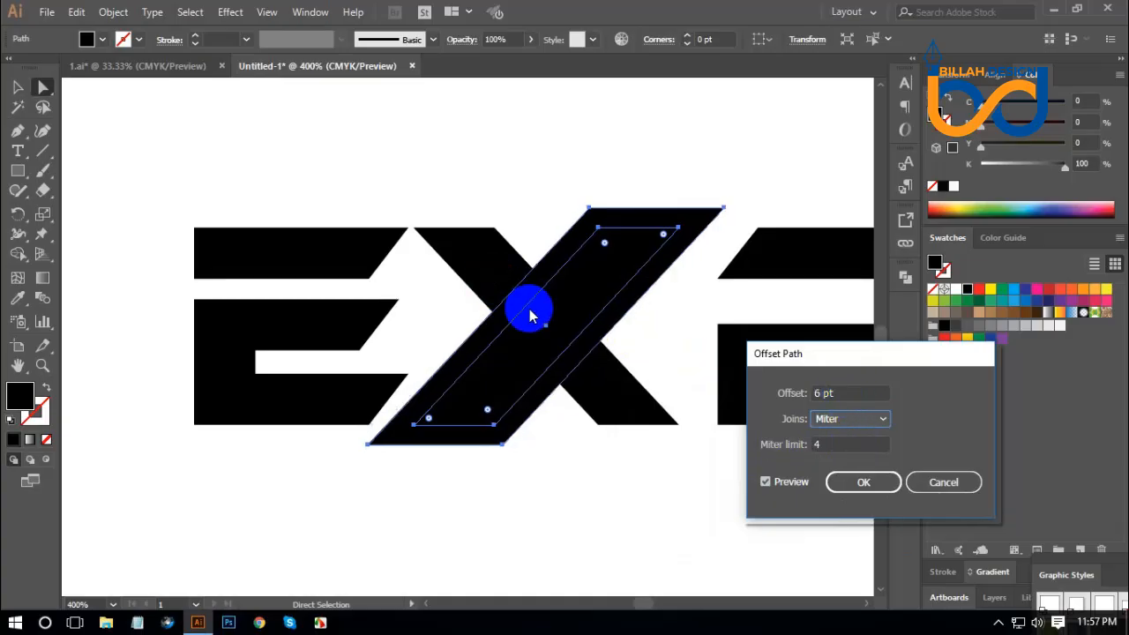
key(Down)
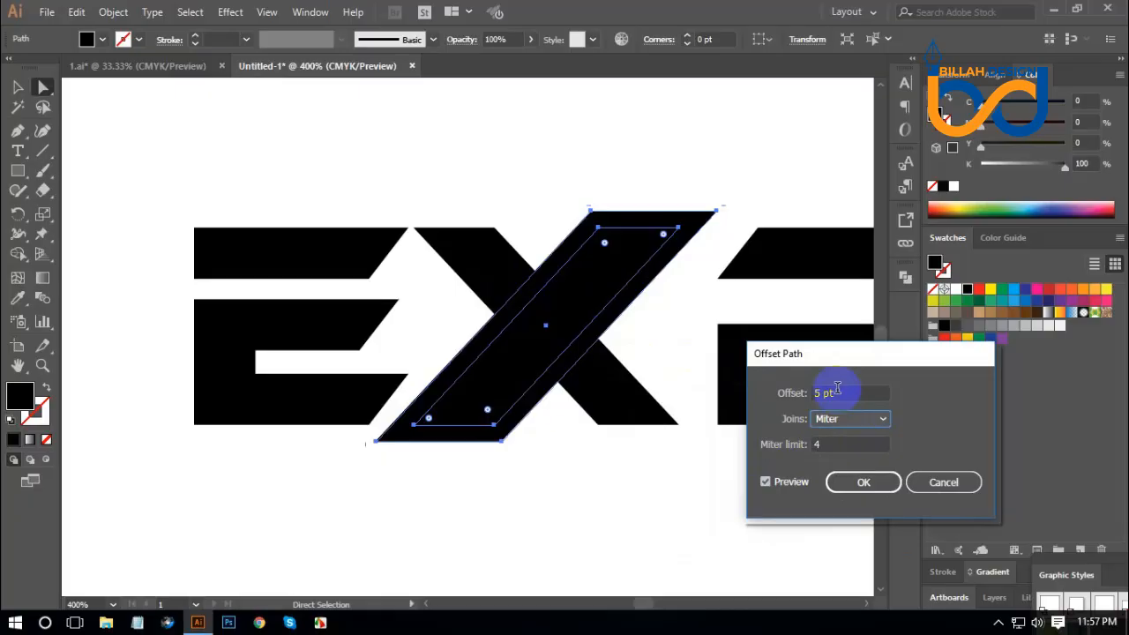
click(862, 485)
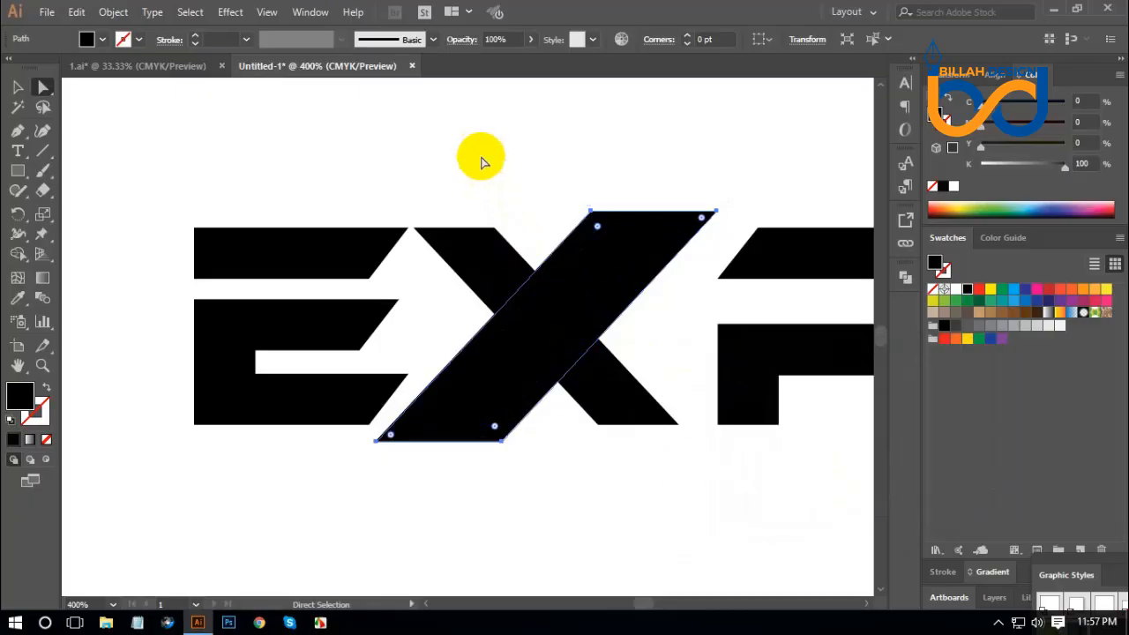
Remove the strip above the X's crossing with Shape Builder and delete the remaining offset shape, leaving a gap before the upper-left arm
drag(480, 157, 649, 516)
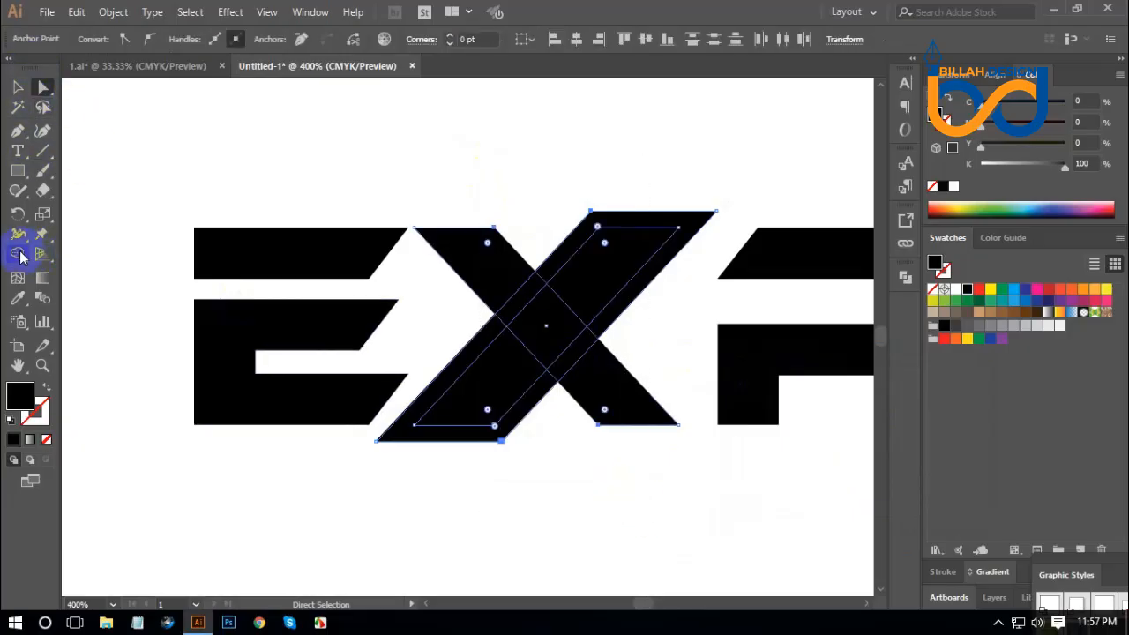
click(20, 255)
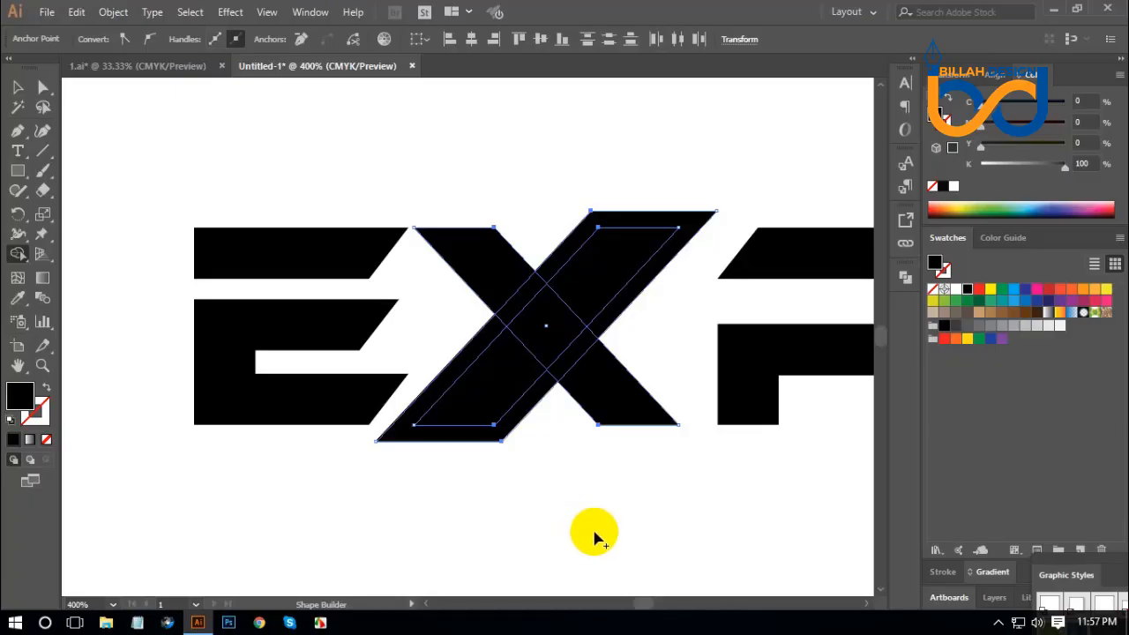
click(524, 303)
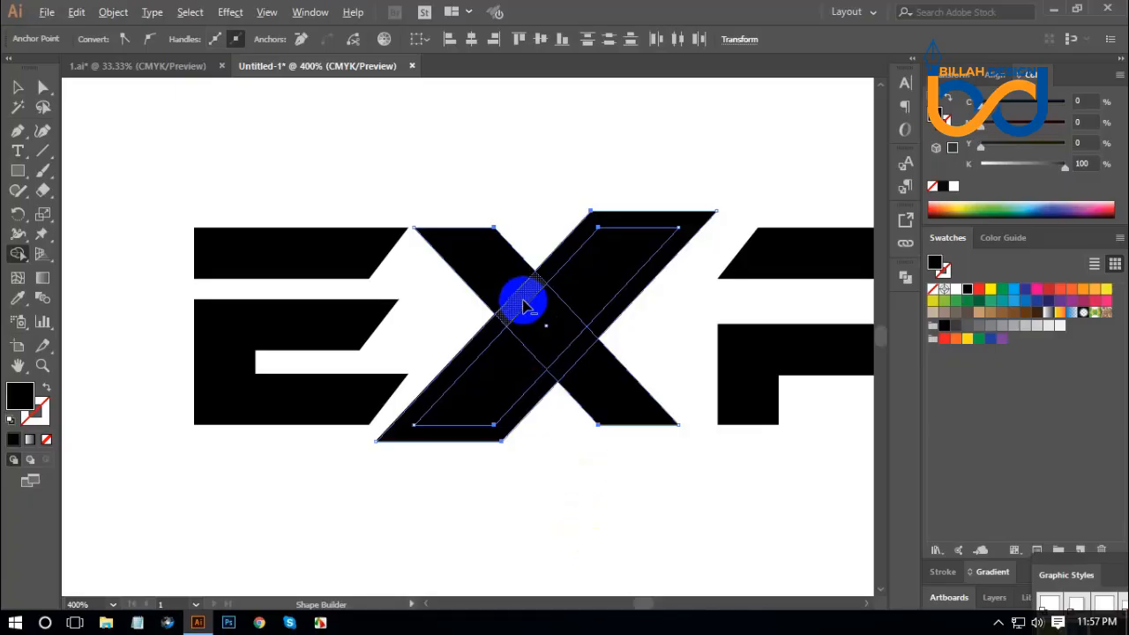
alt+click(524, 303)
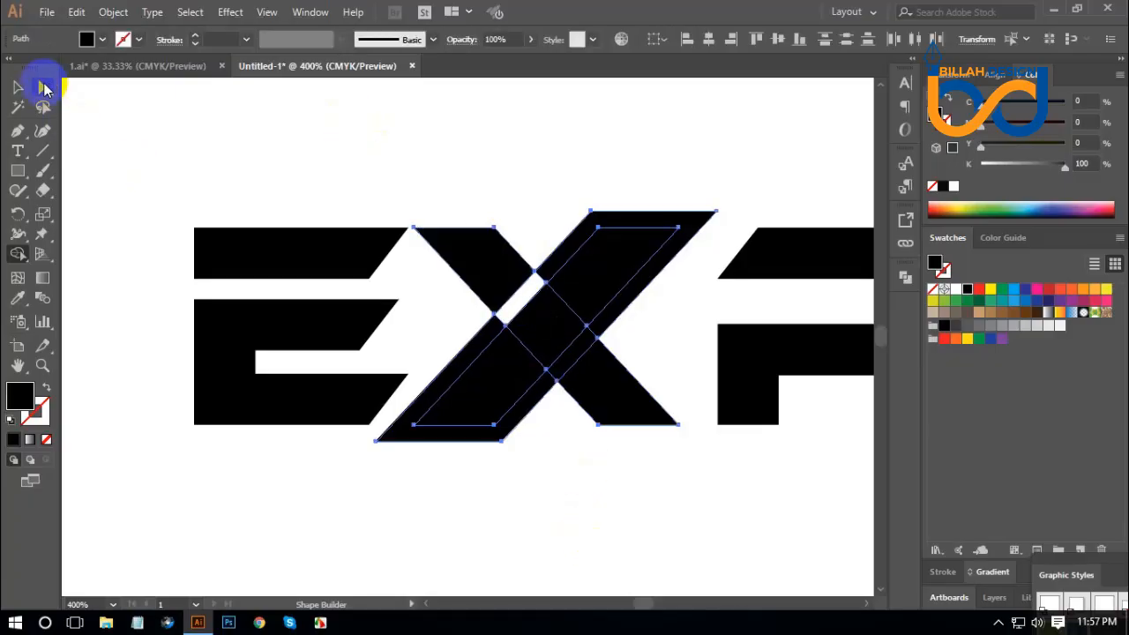
click(44, 88)
click(579, 182)
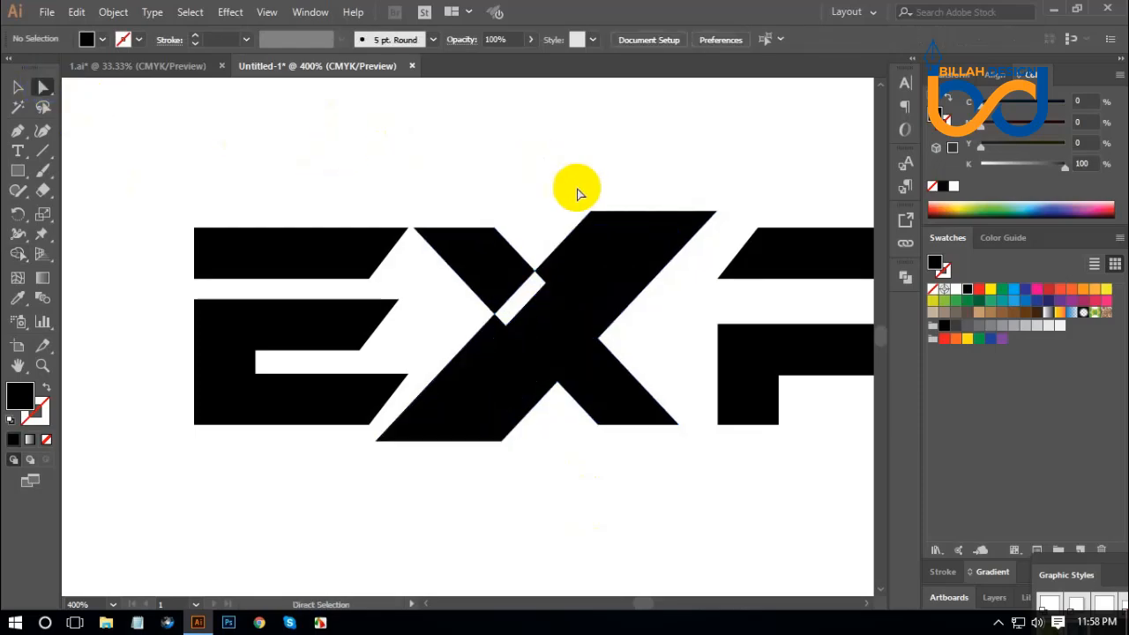
mouse_move(582, 231)
mouse_down()
mouse_move(441, 126)
mouse_move(643, 241)
mouse_move(515, 398)
mouse_up()
key(Delete)
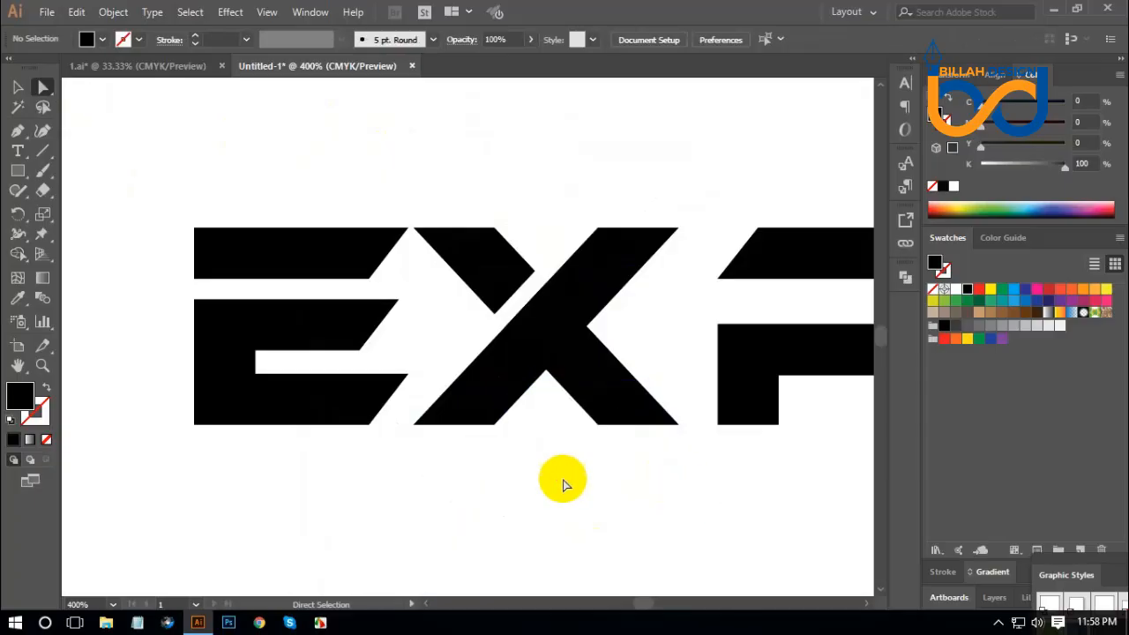
Extend the right end corners of the first E's top bar so that they run into the X's upper-left arm
drag(527, 469, 558, 465)
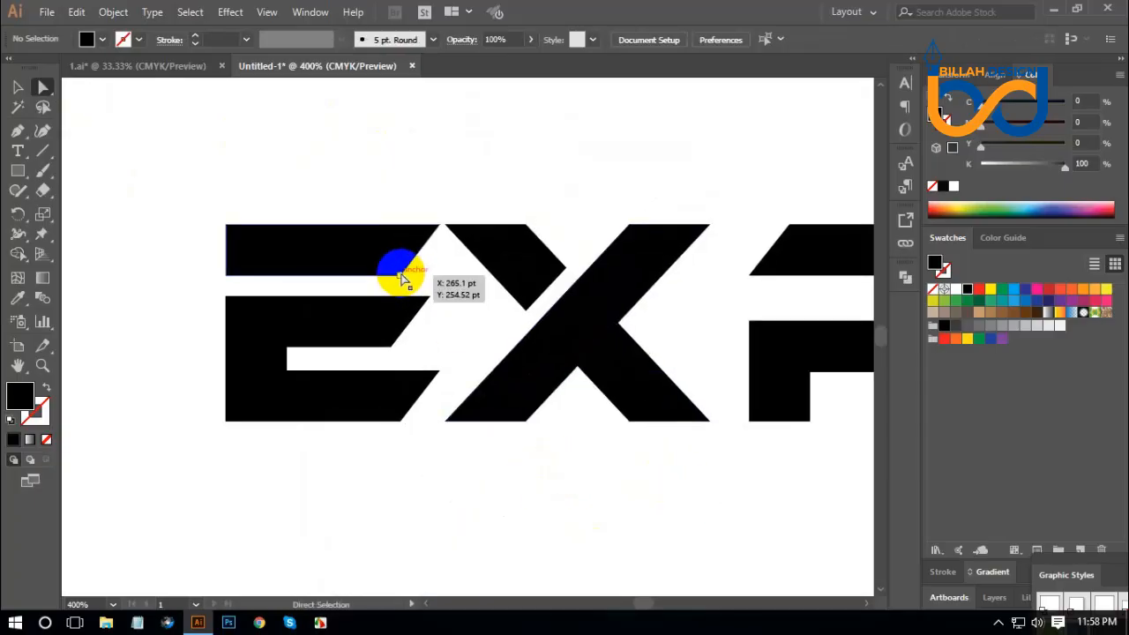
drag(401, 276, 494, 277)
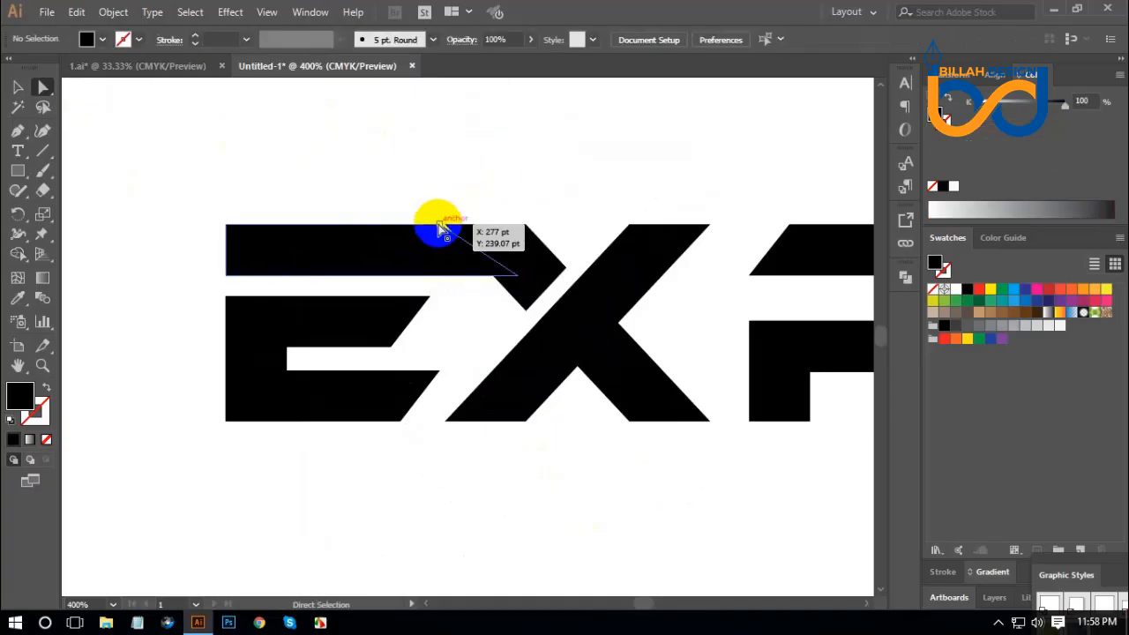
drag(438, 225, 469, 225)
click(520, 181)
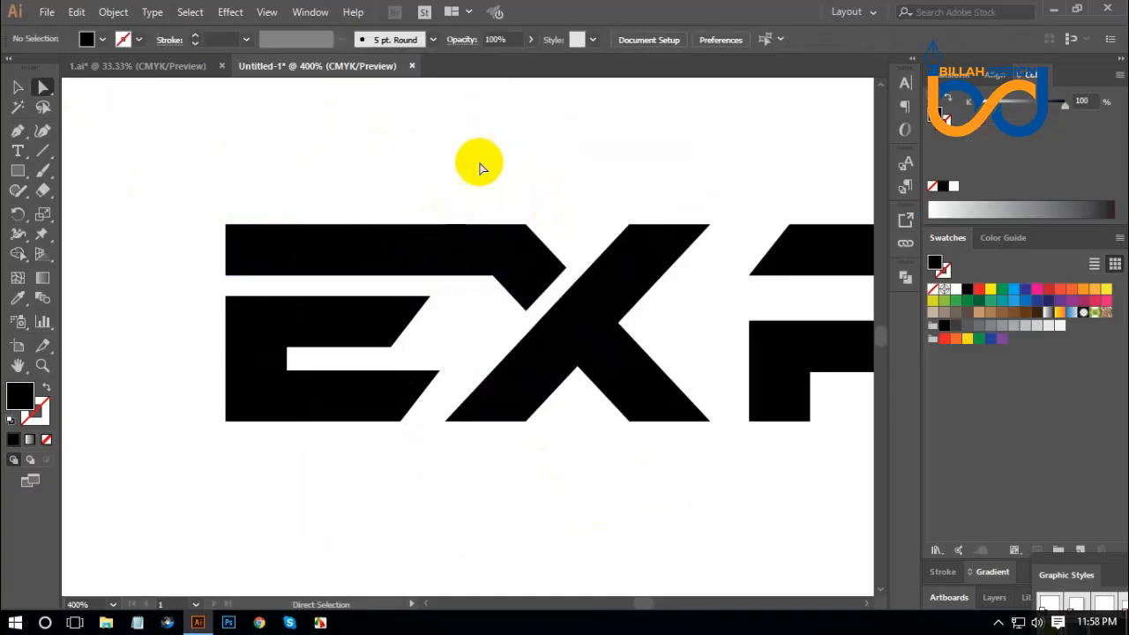
Unite the E's extended top bar with the X's upper-left arm using Pathfinder
key(space)
drag(651, 497, 628, 492)
drag(493, 143, 427, 244)
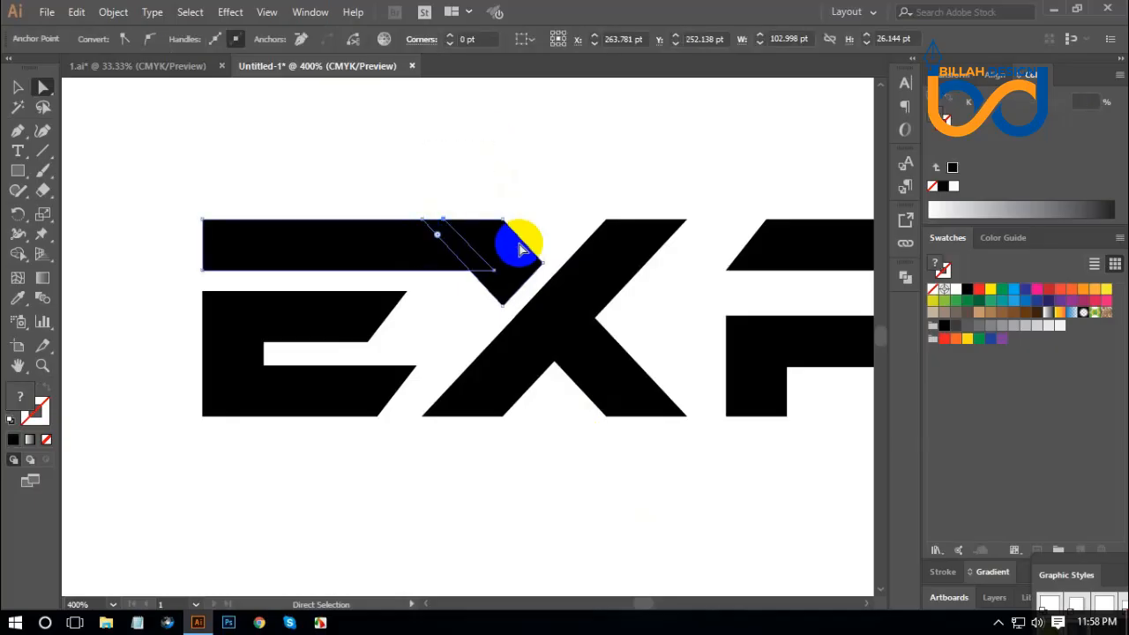
click(905, 281)
click(711, 314)
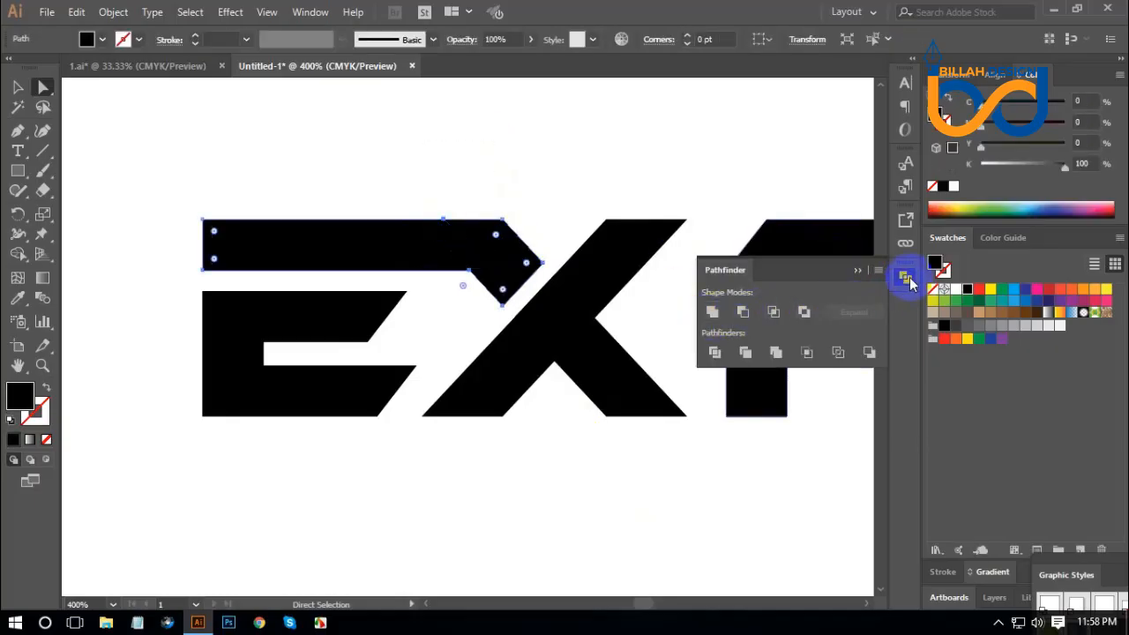
click(905, 280)
click(411, 320)
Unite the X's rising diagonal bar and its lower-right leg into one shape
drag(732, 529, 598, 507)
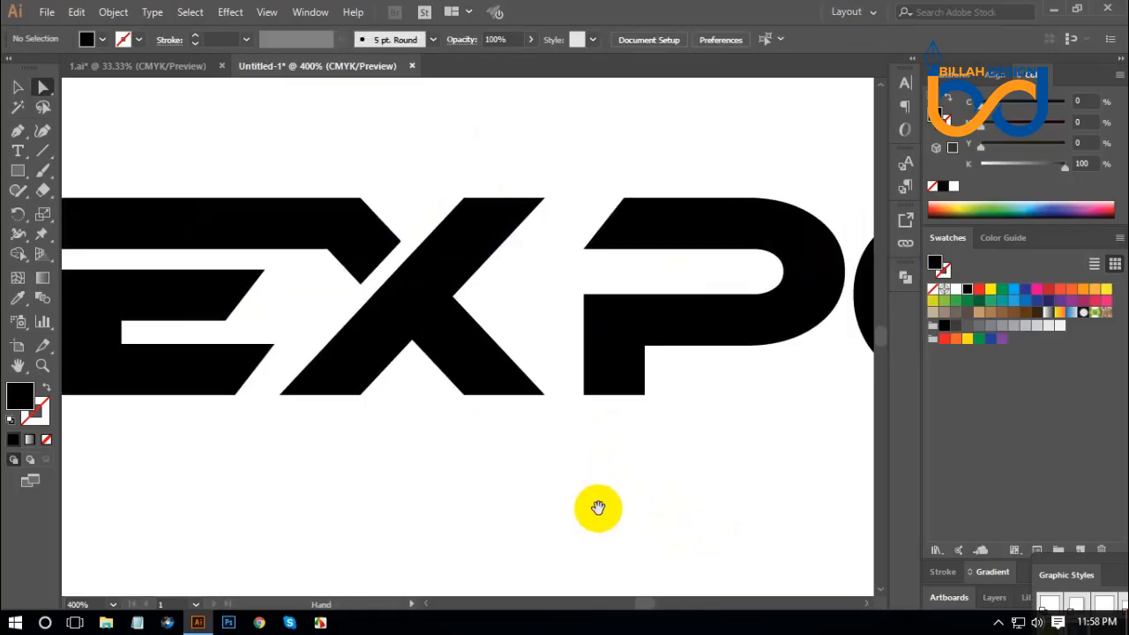
click(461, 343)
click(461, 259)
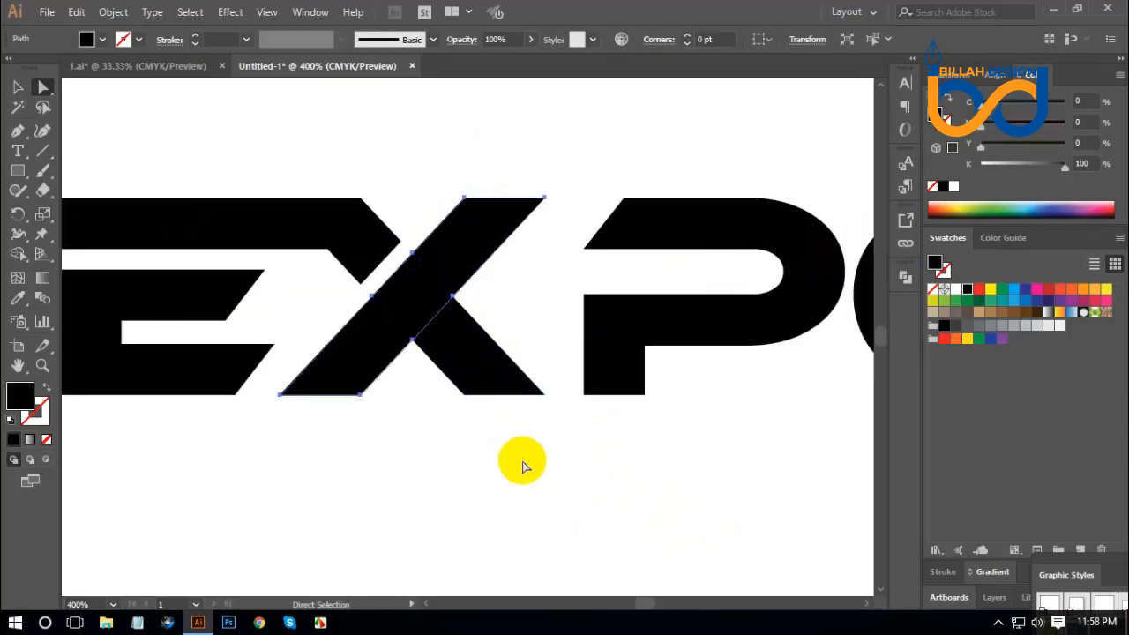
drag(522, 466, 446, 320)
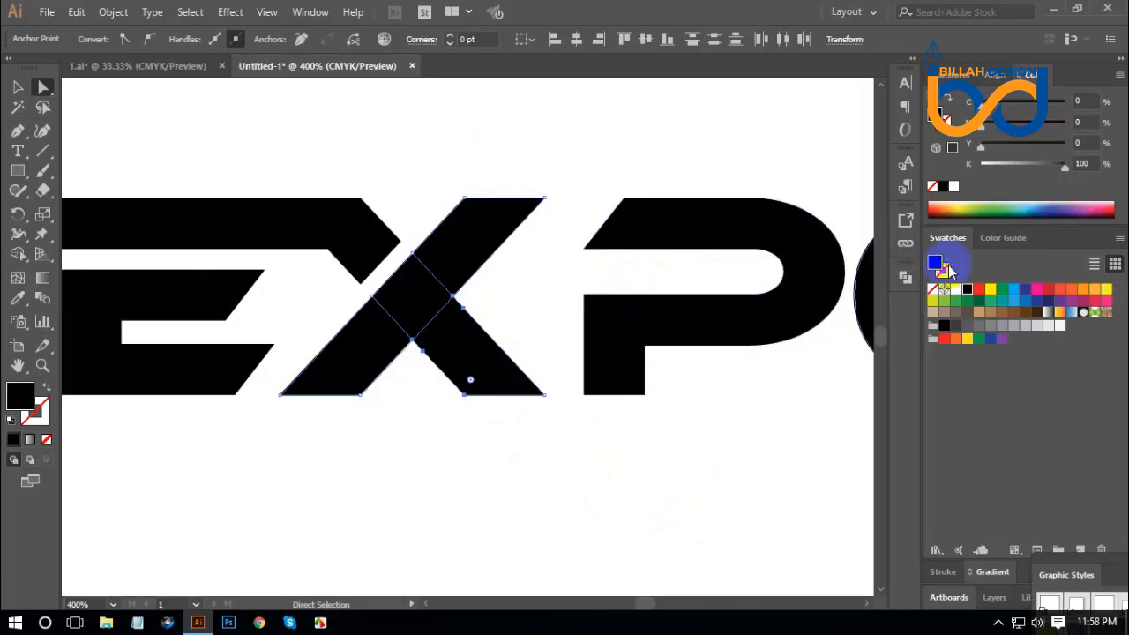
click(906, 278)
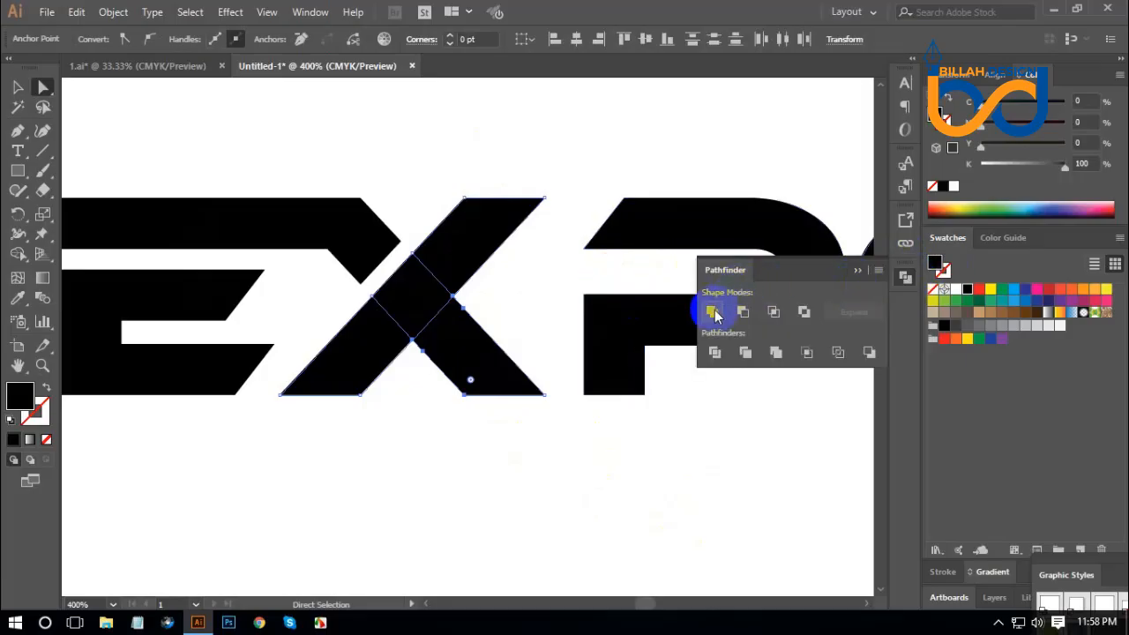
click(713, 313)
click(906, 280)
click(789, 430)
Move the P horizontally about 7.5 pt closer to the X
drag(817, 412, 632, 424)
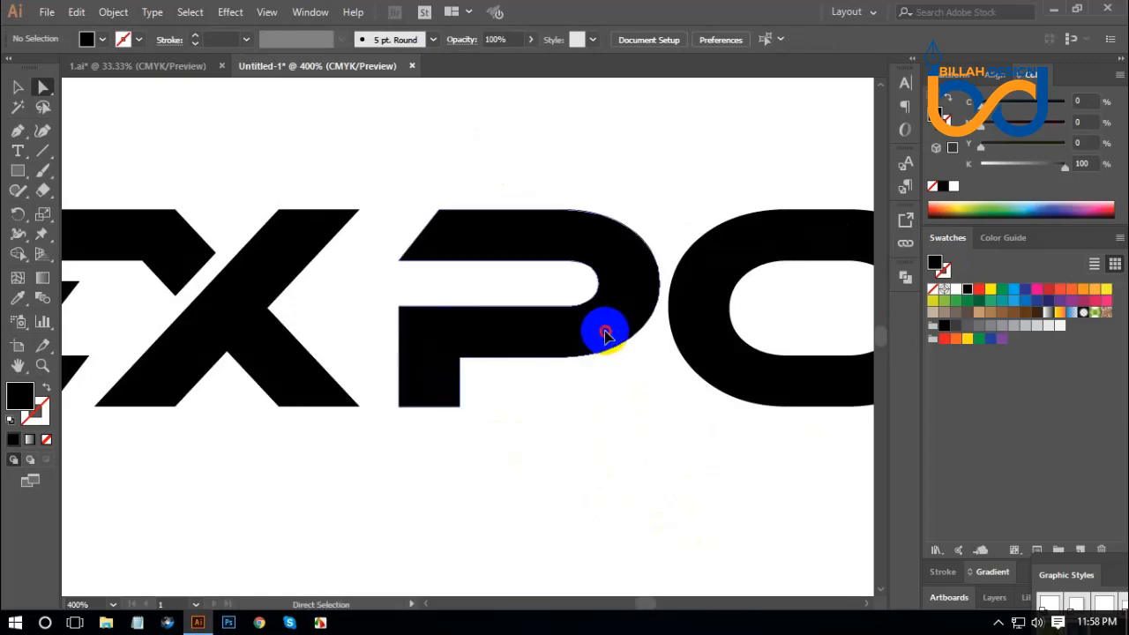
drag(602, 329, 580, 333)
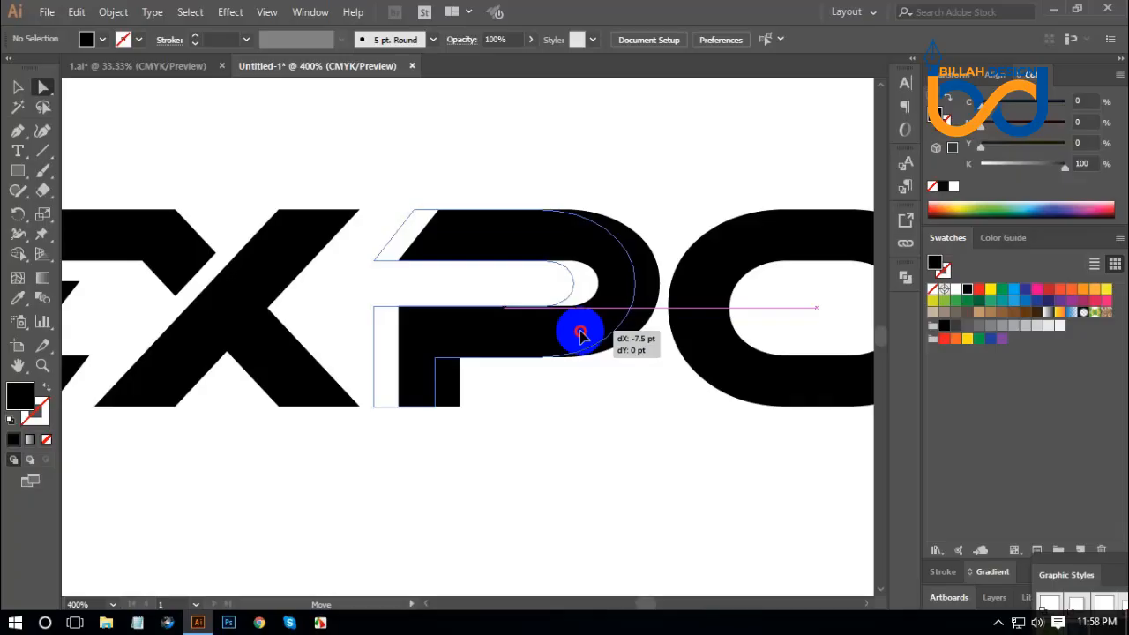
drag(581, 334, 579, 333)
click(627, 424)
Extend the slanted end of the P's upper arm left until it overlaps the X's upper-right arm
drag(464, 298, 575, 348)
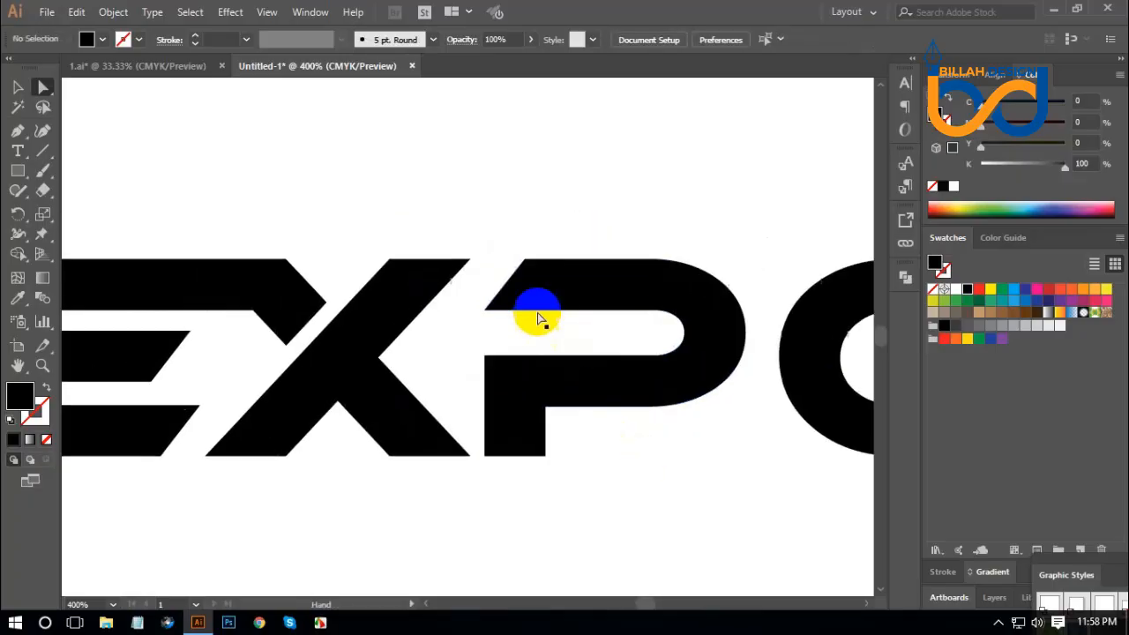
click(512, 282)
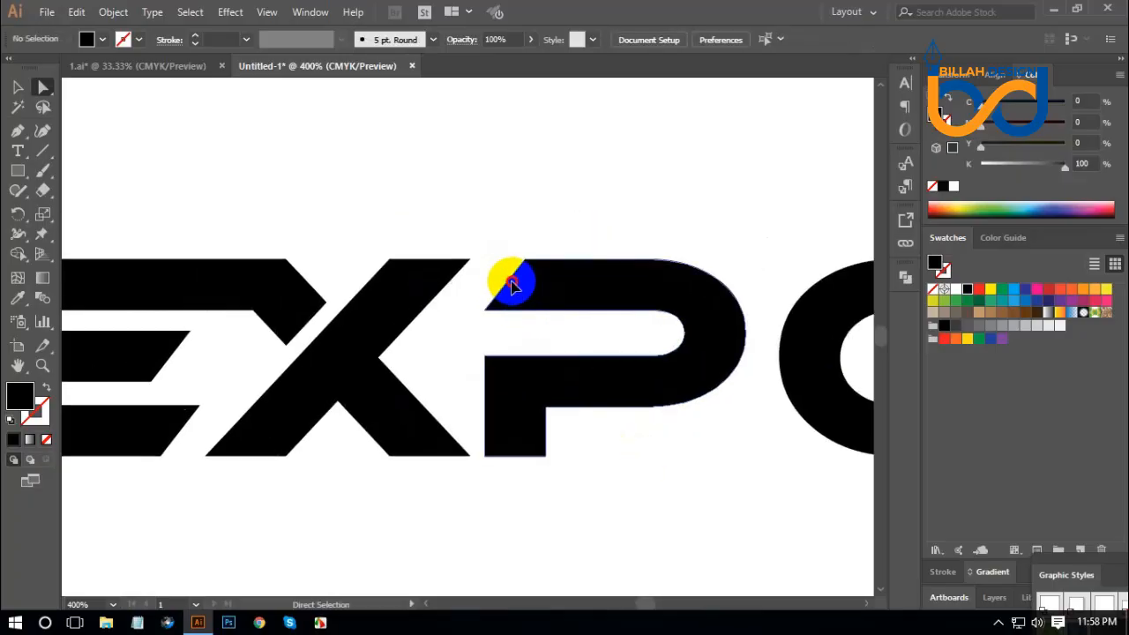
click(499, 272)
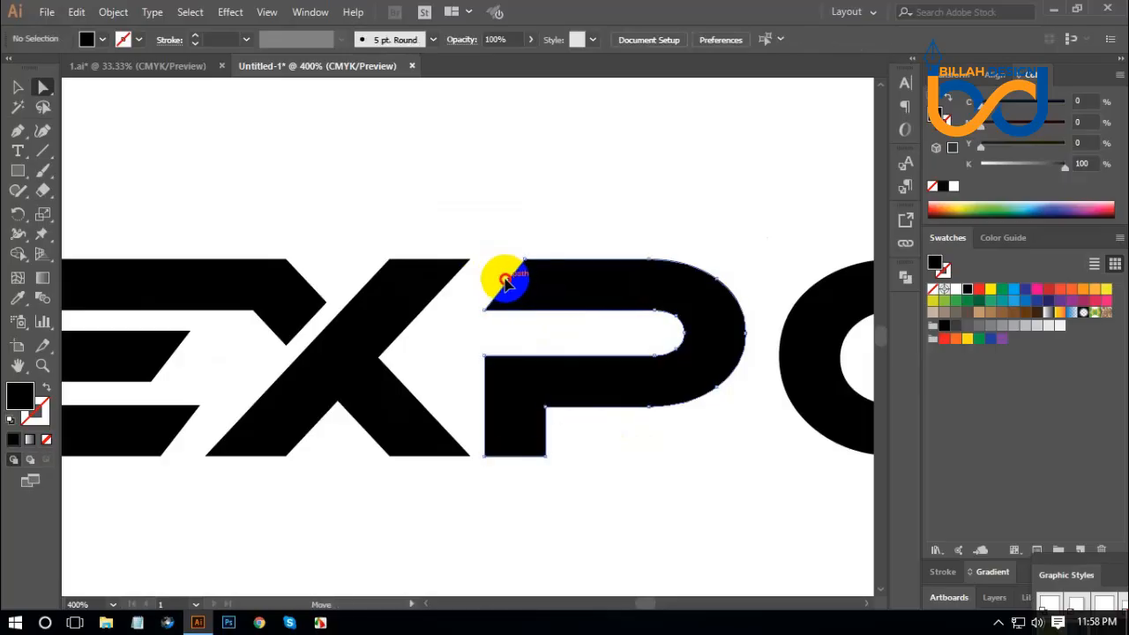
drag(505, 280, 432, 274)
Unite the X and the P into a single connected shape using Pathfinder
drag(401, 200, 559, 296)
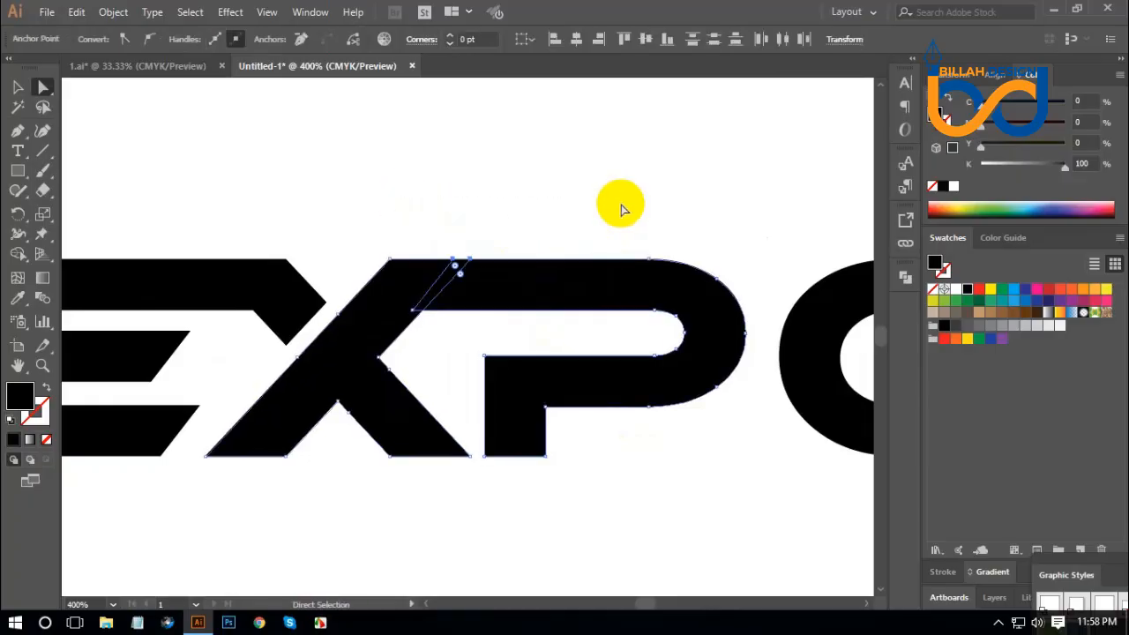
click(905, 279)
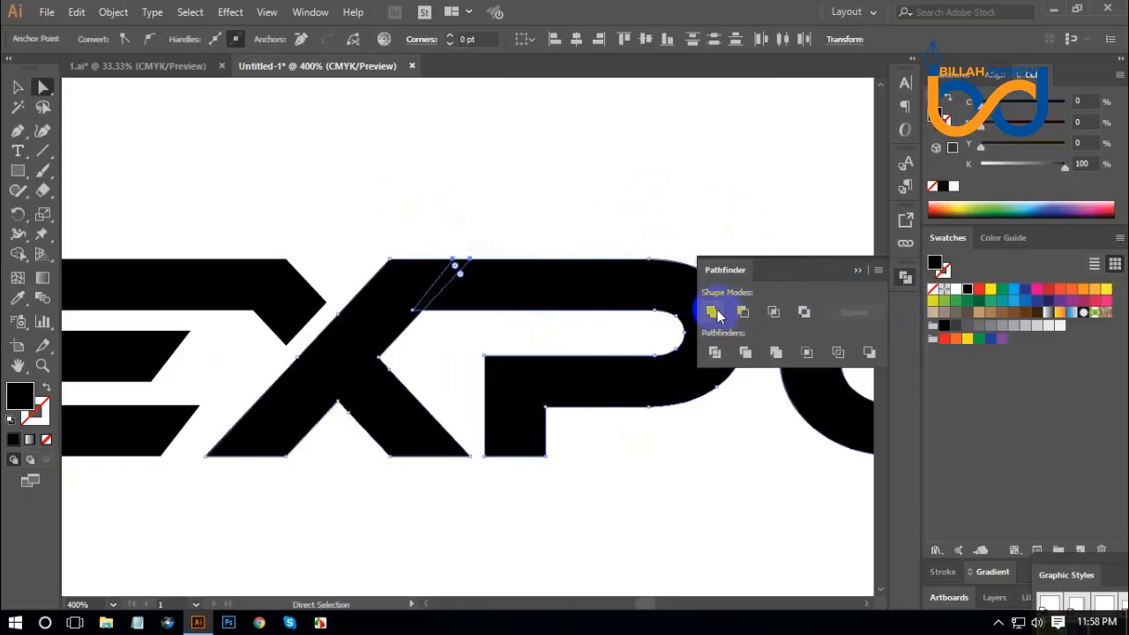
click(715, 315)
click(906, 274)
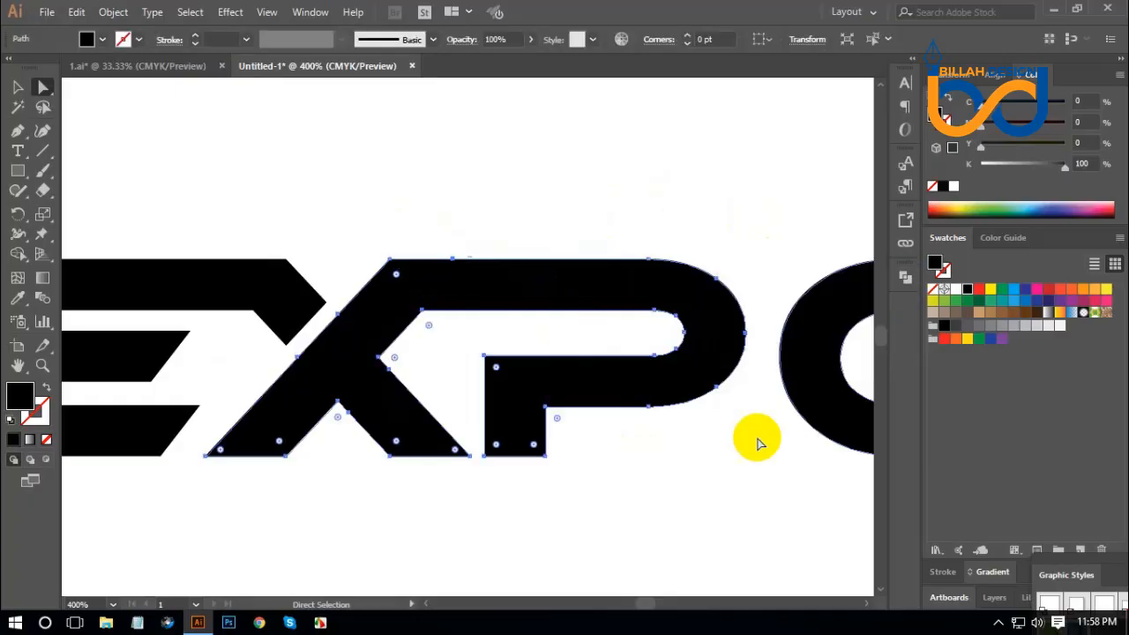
click(747, 456)
Fill the letter O with the red swatch (M 100, Y 100)
key(ctrl+1)
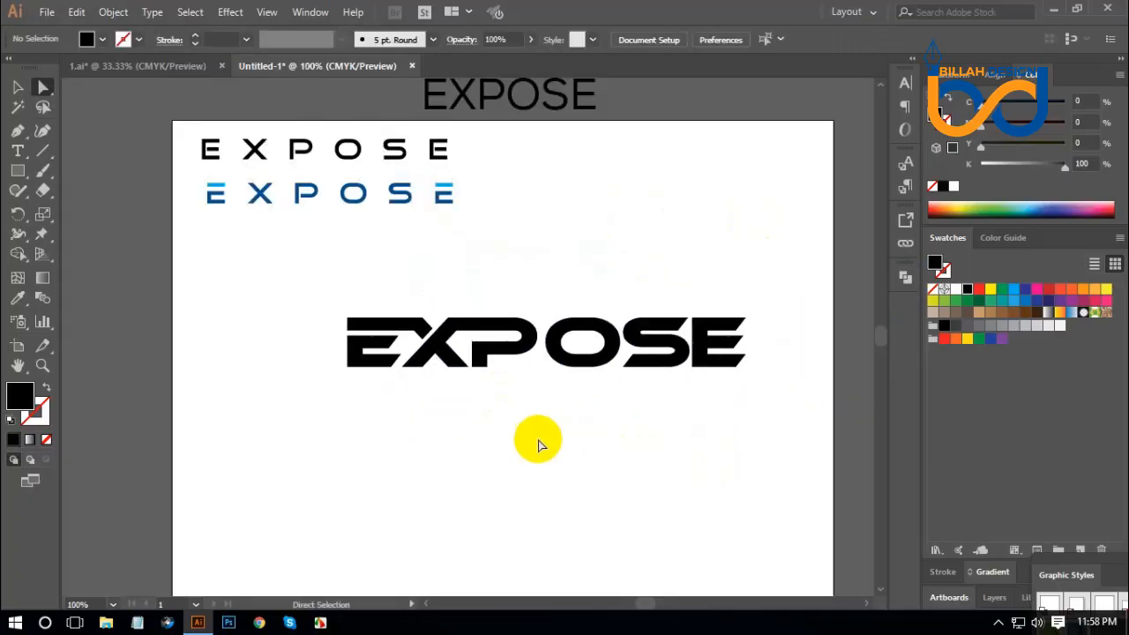
drag(643, 453, 625, 447)
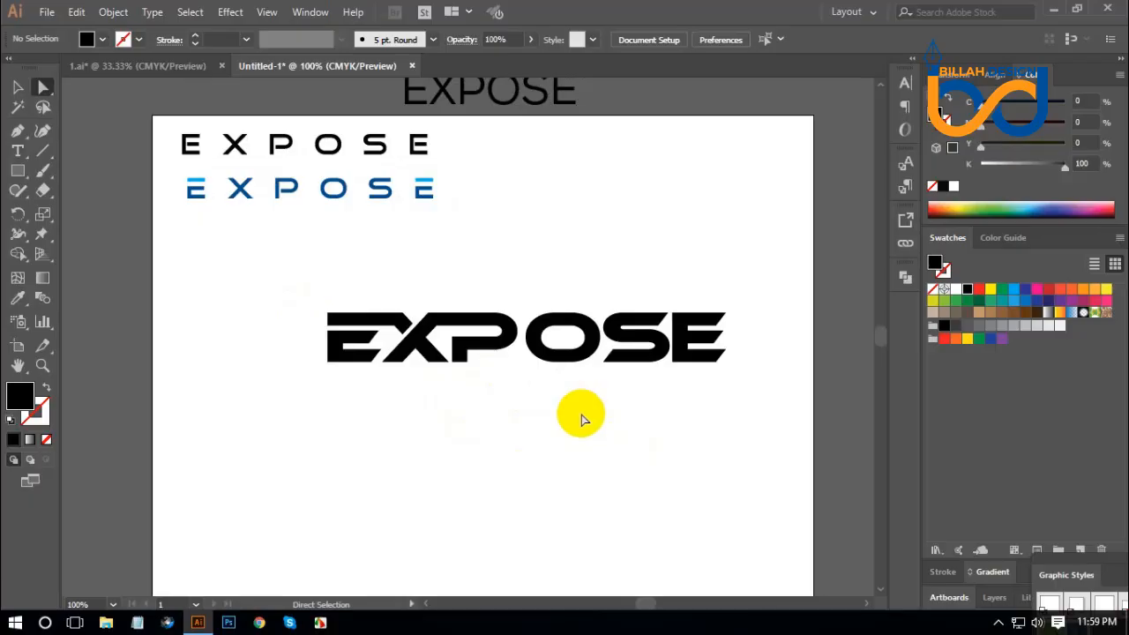
key(ctrl+equal)
key(ctrl+equal)
key(ctrl+equal)
drag(769, 443, 652, 428)
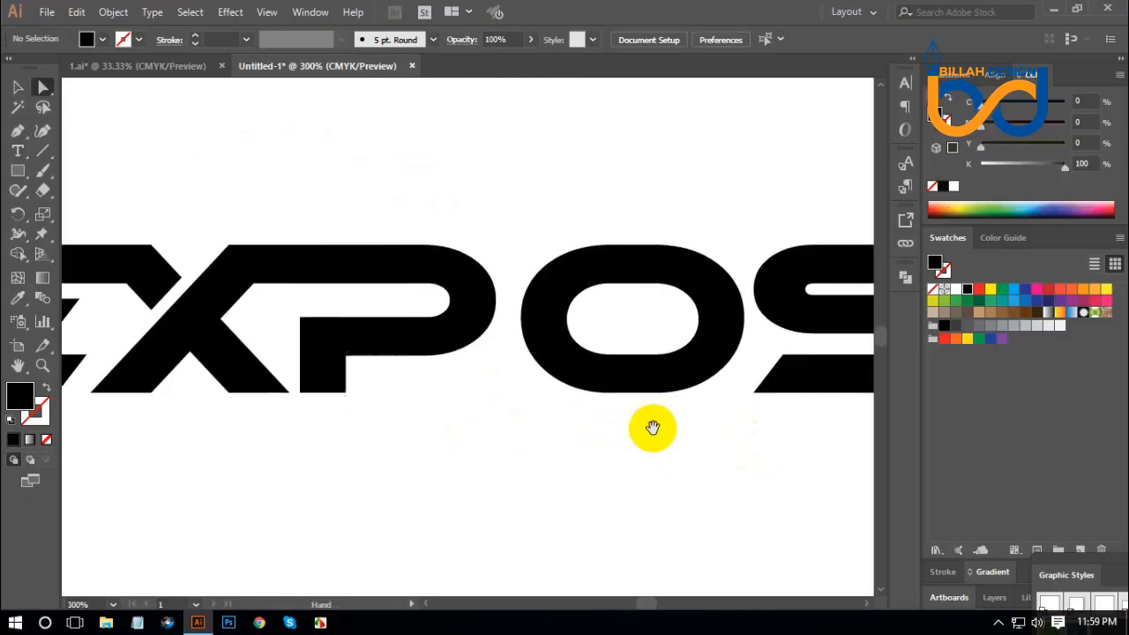
click(677, 377)
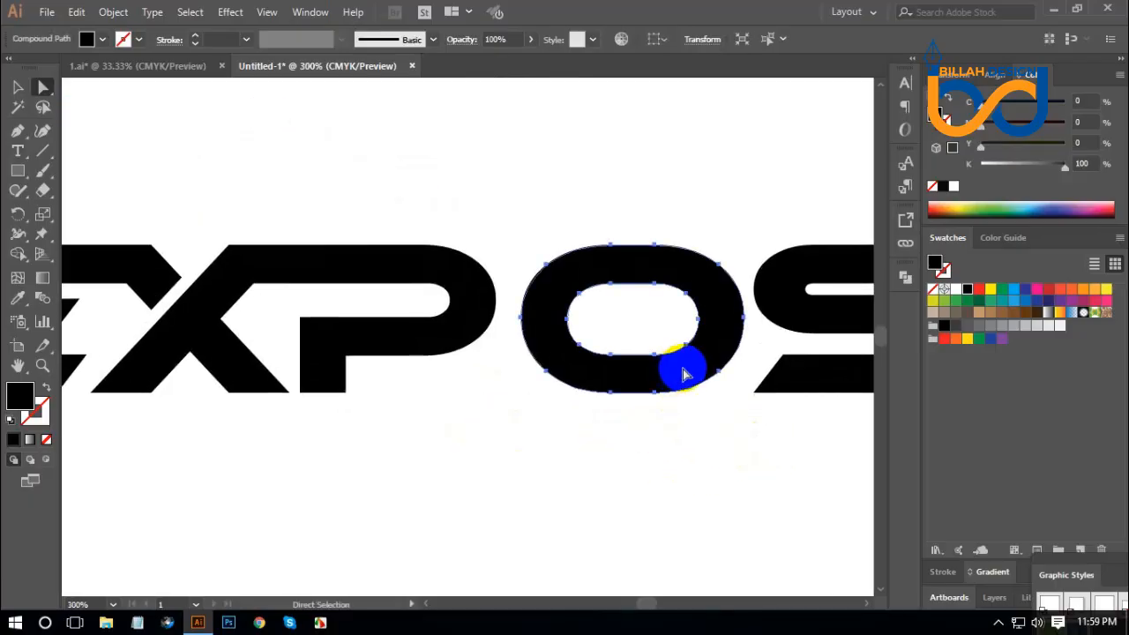
click(979, 292)
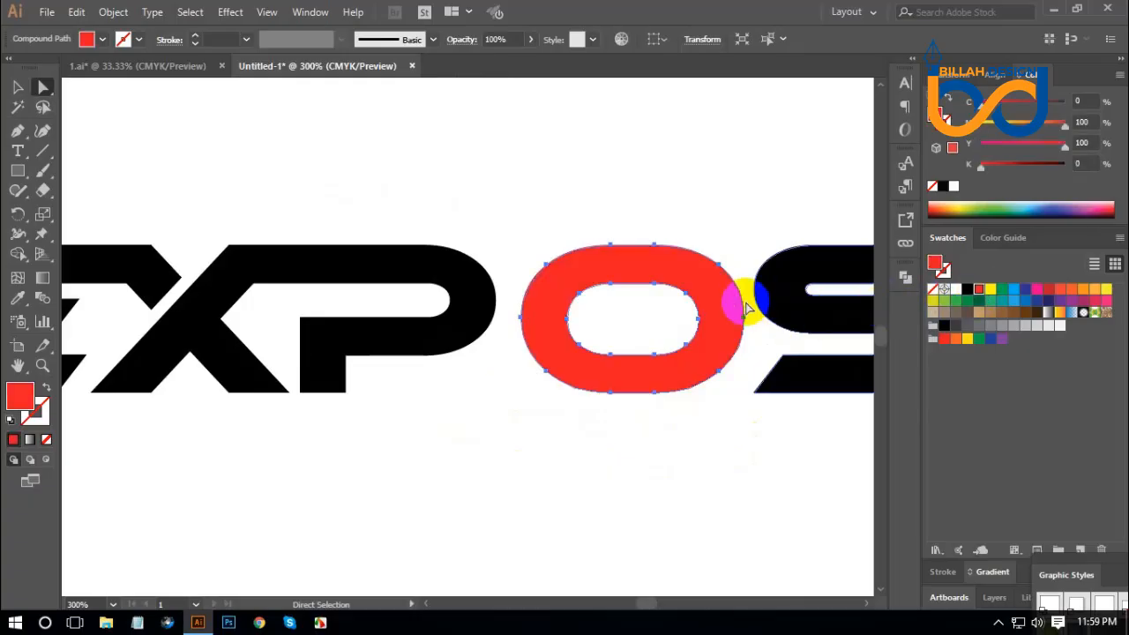
Move the red O horizontally about 30 pt left so it overlaps the P's bowl
drag(723, 297, 649, 296)
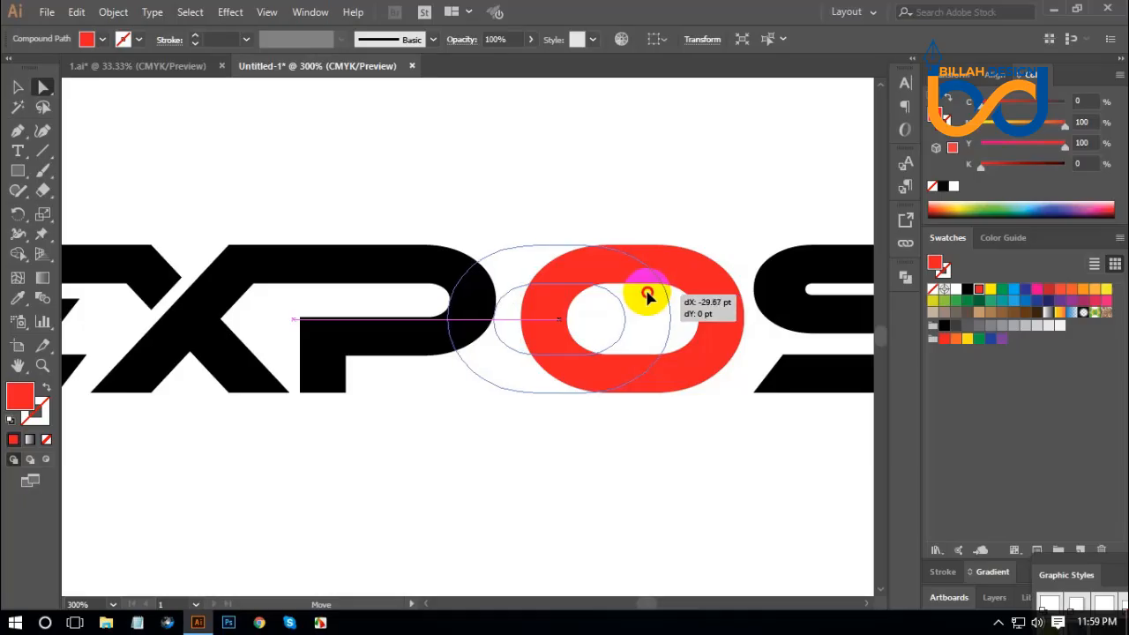
drag(646, 296, 646, 297)
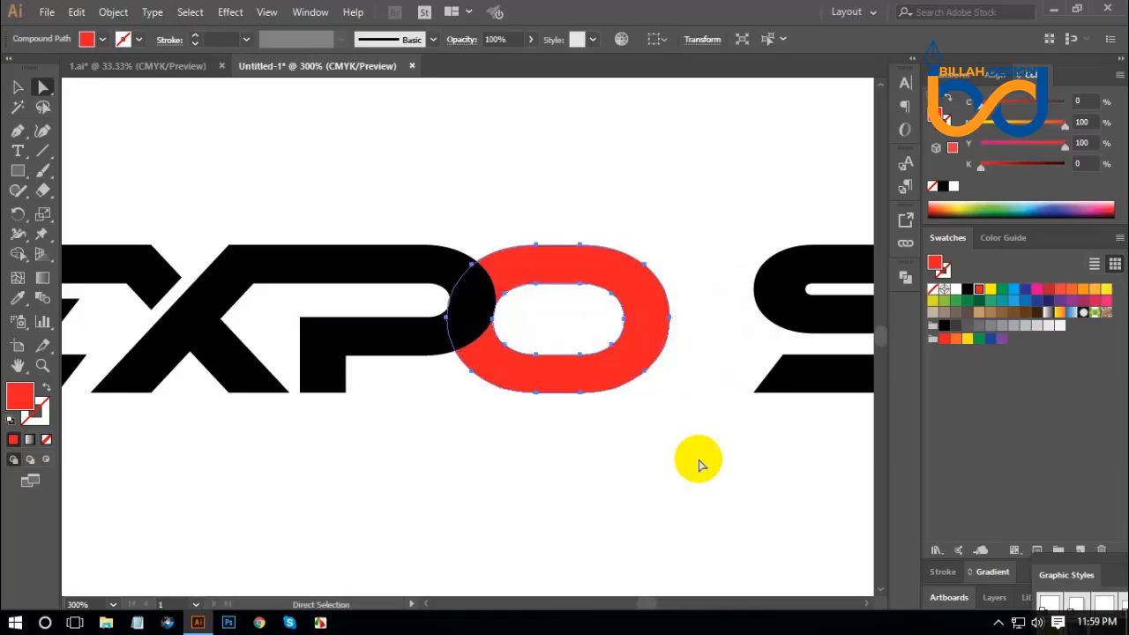
click(671, 477)
Examine the overlap between the P's bowl and the red O up close
key(ctrl+plus)
key(ctrl+plus)
key(ctrl+plus)
key(ctrl+plus)
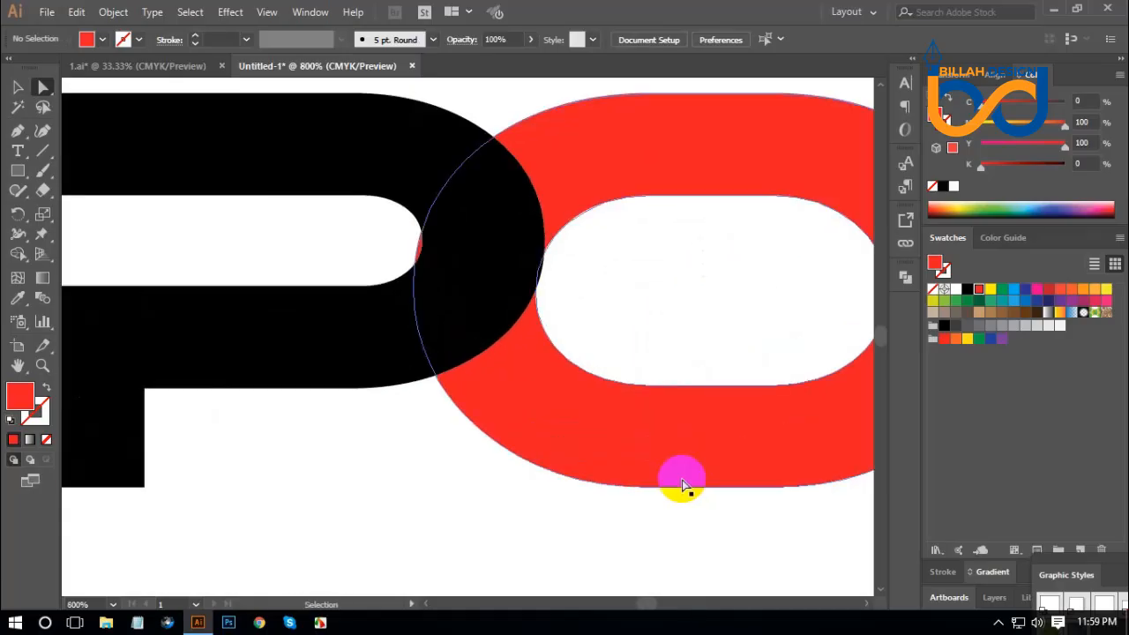
drag(691, 242, 659, 387)
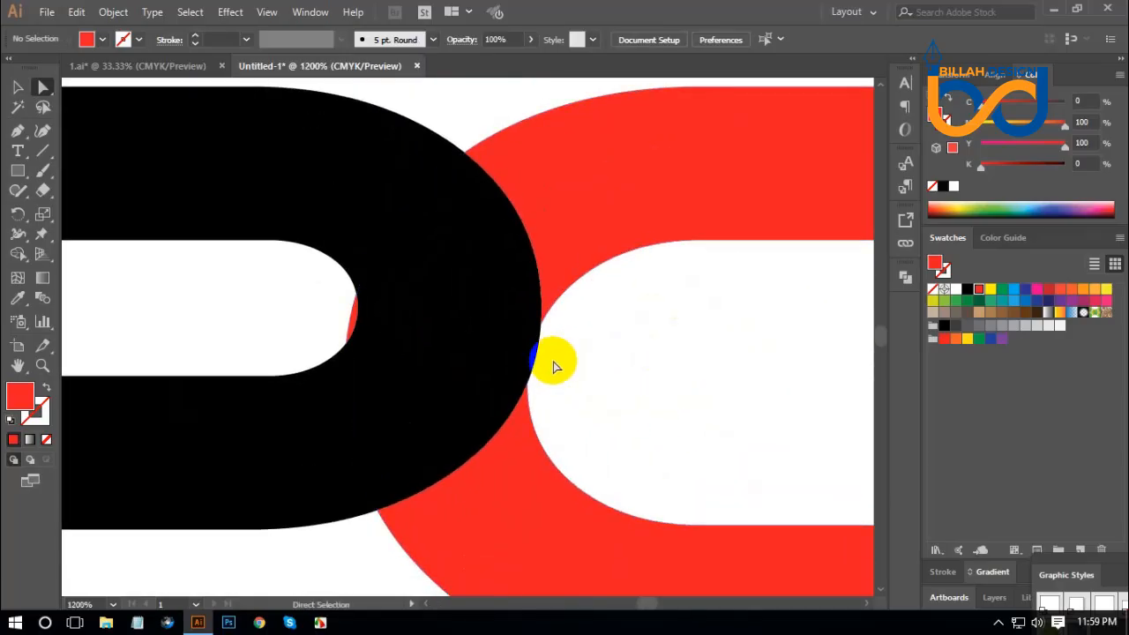
click(534, 353)
click(554, 294)
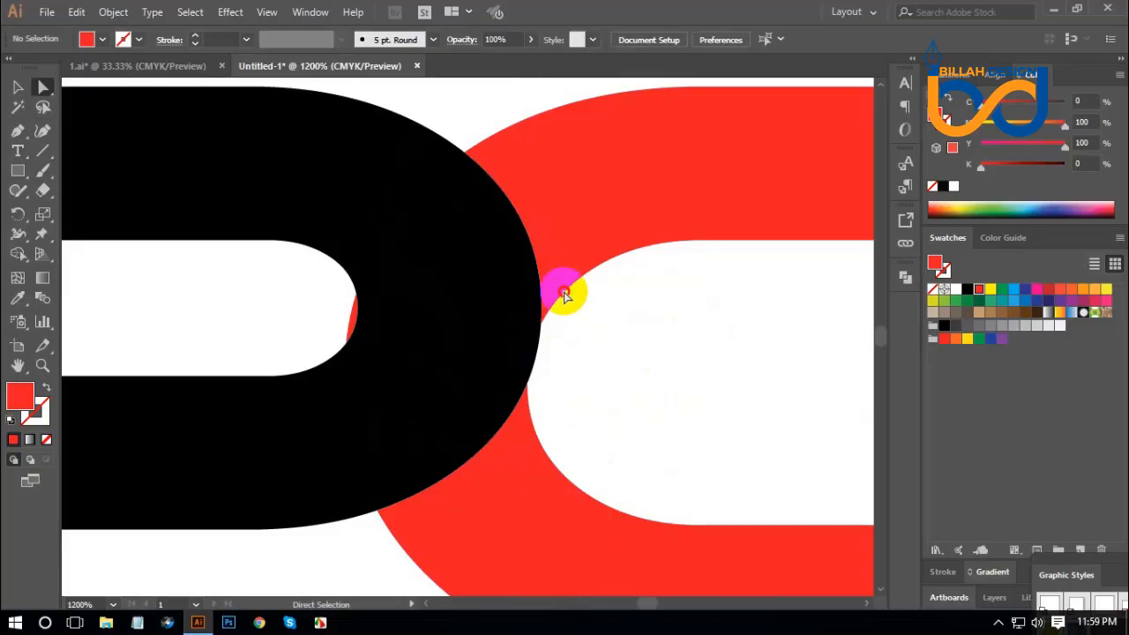
click(439, 361)
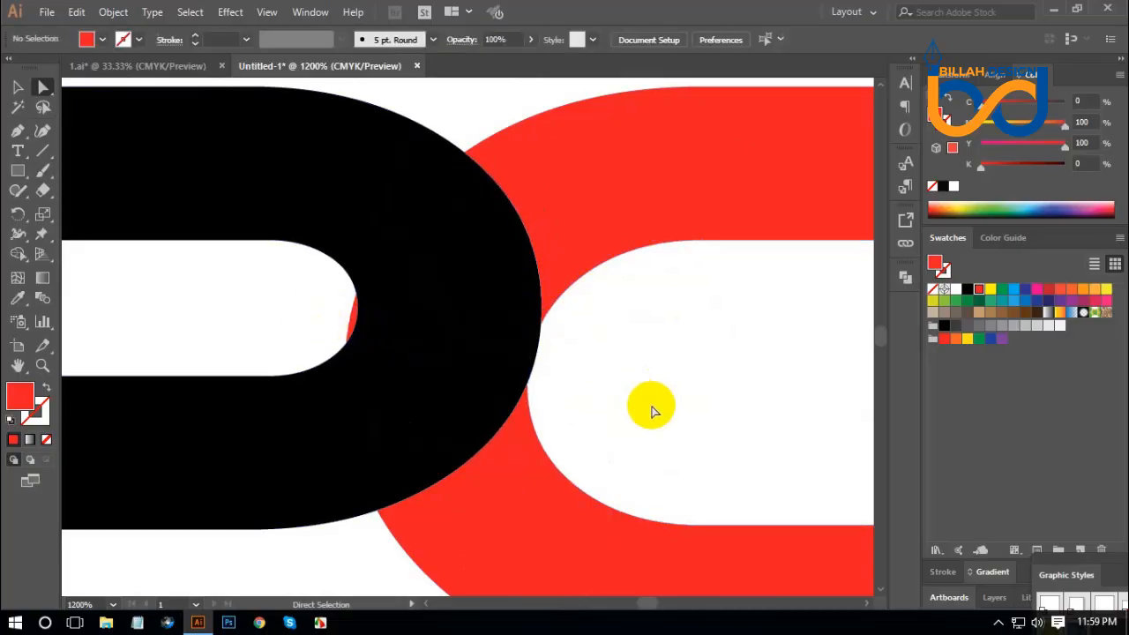
scroll(643, 403, down, 1)
key(ctrl+minus)
key(ctrl+minus)
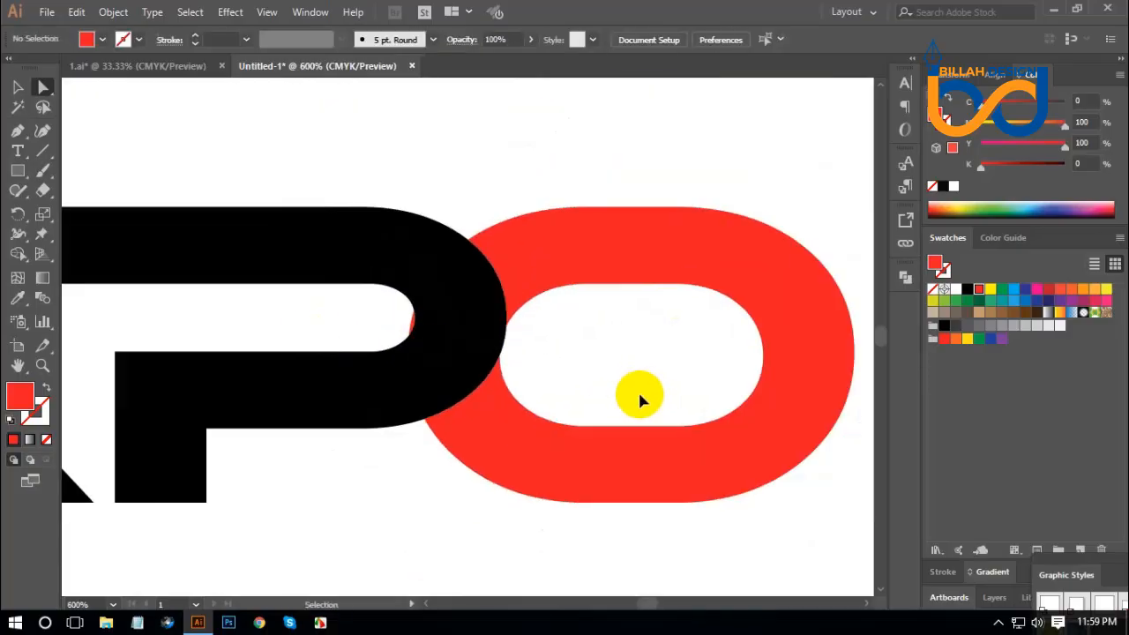
Divide the overlapping XP shape and red O along their outlines using Pathfinder
key(ctrl+plus)
drag(612, 366, 398, 265)
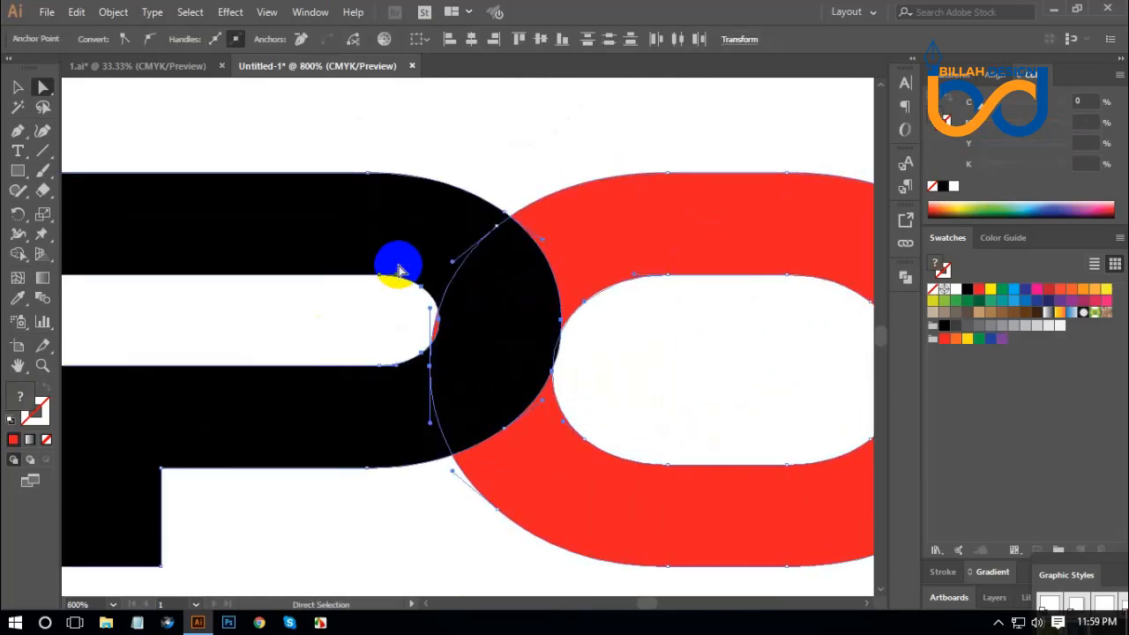
click(906, 278)
click(717, 353)
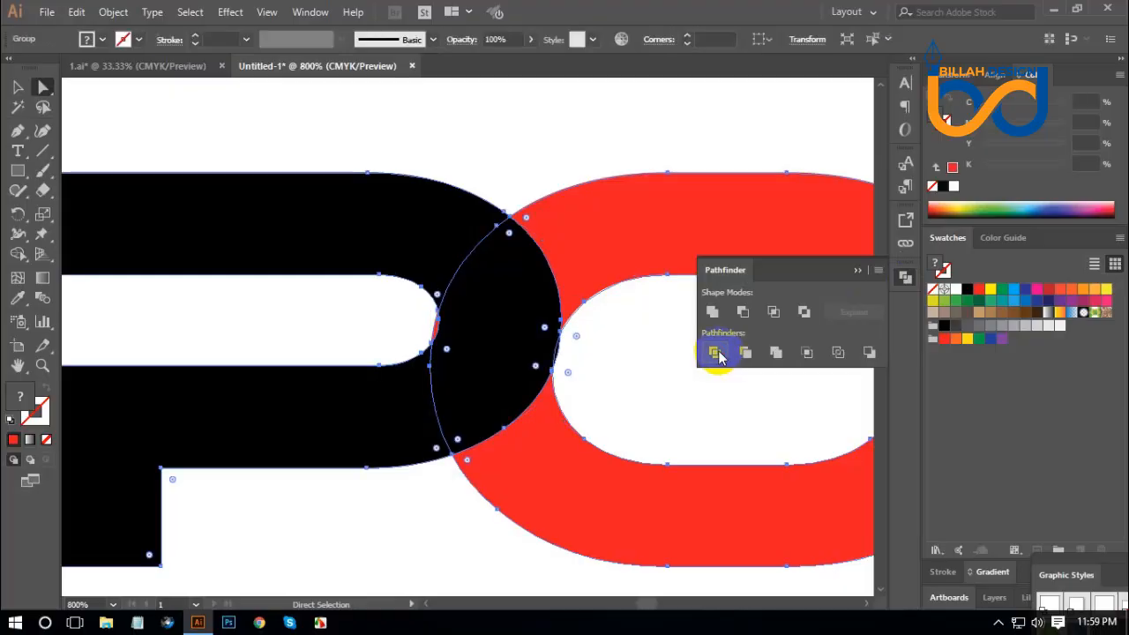
click(906, 278)
click(591, 386)
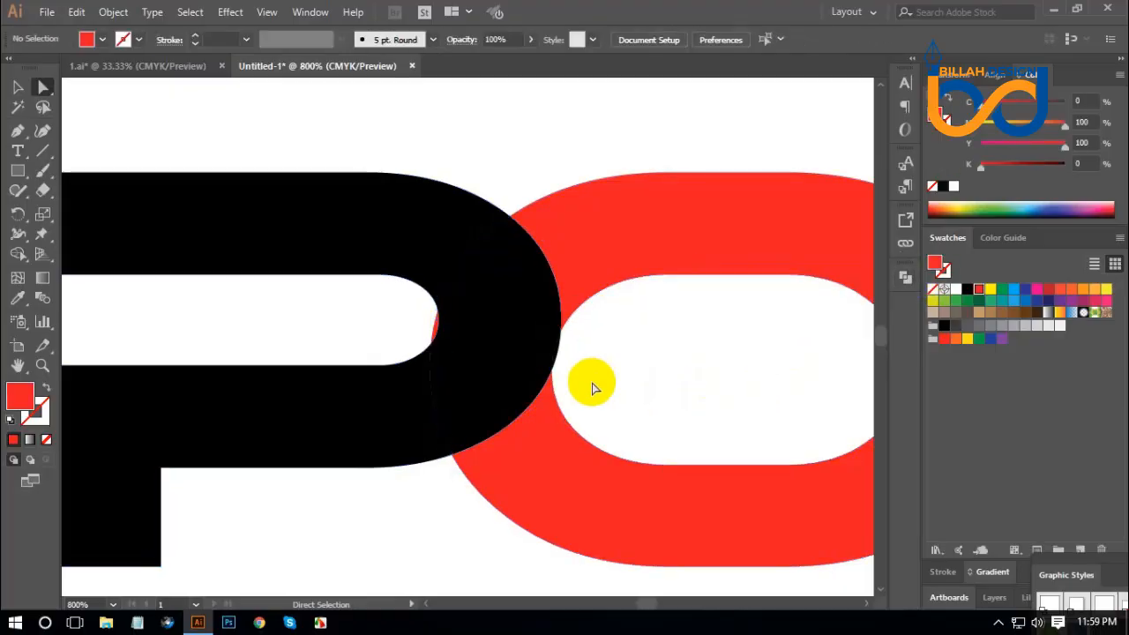
Delete the thin black sliver of the P's bowl that protrudes into the O's counter
click(559, 353)
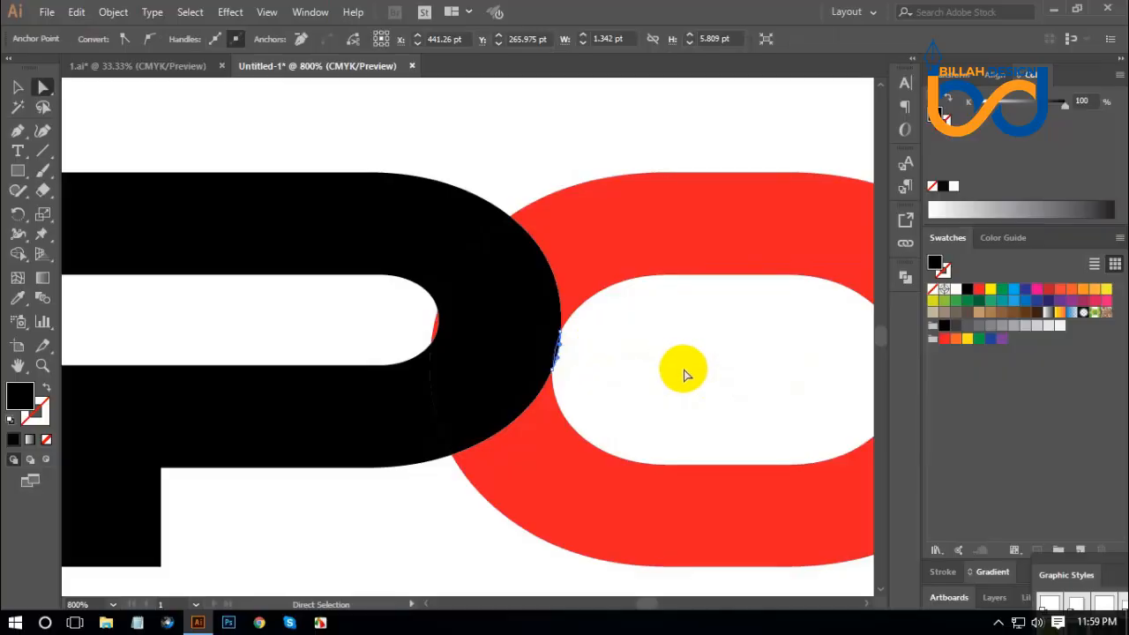
click(721, 388)
key(ctrl+plus)
key(ctrl+plus)
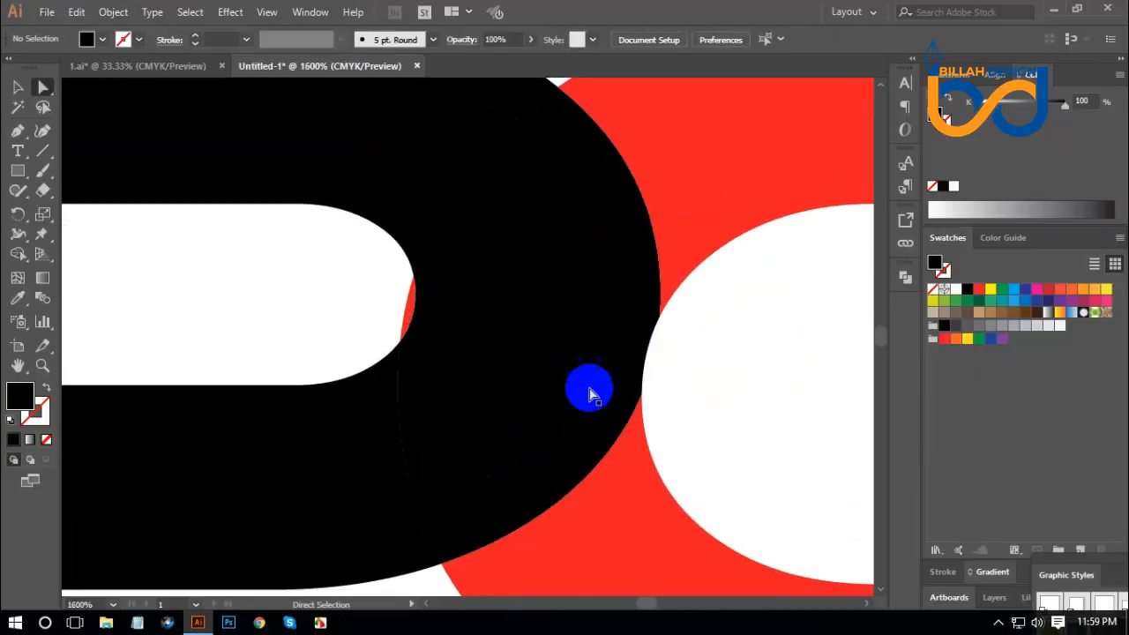
drag(297, 240, 353, 273)
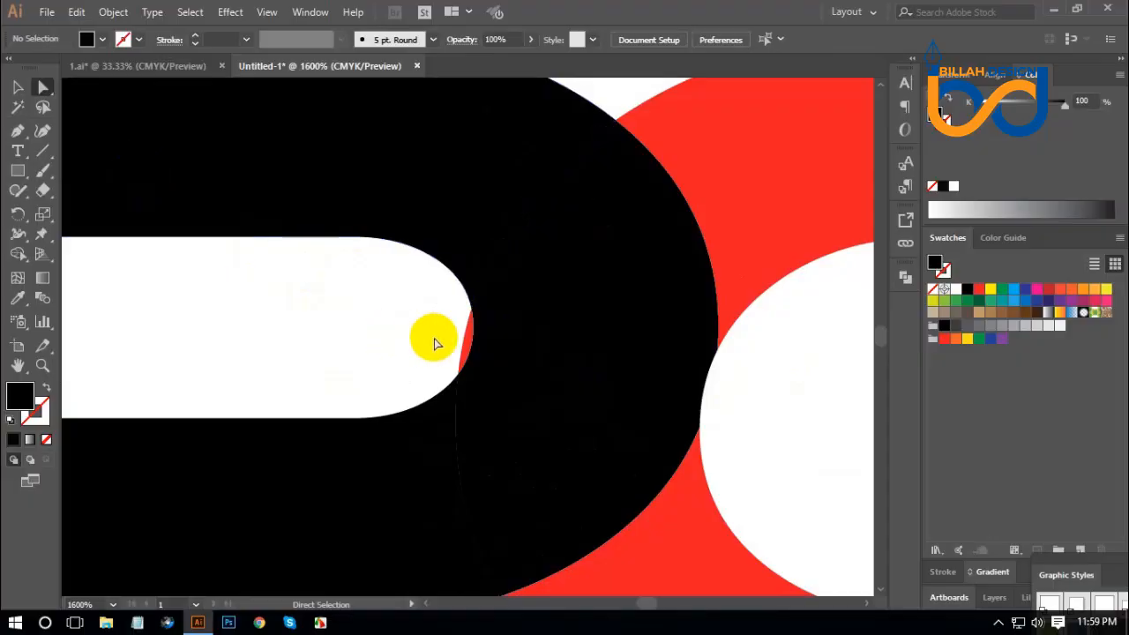
Delete the thin red sliver of the O left inside the P's counter
click(468, 346)
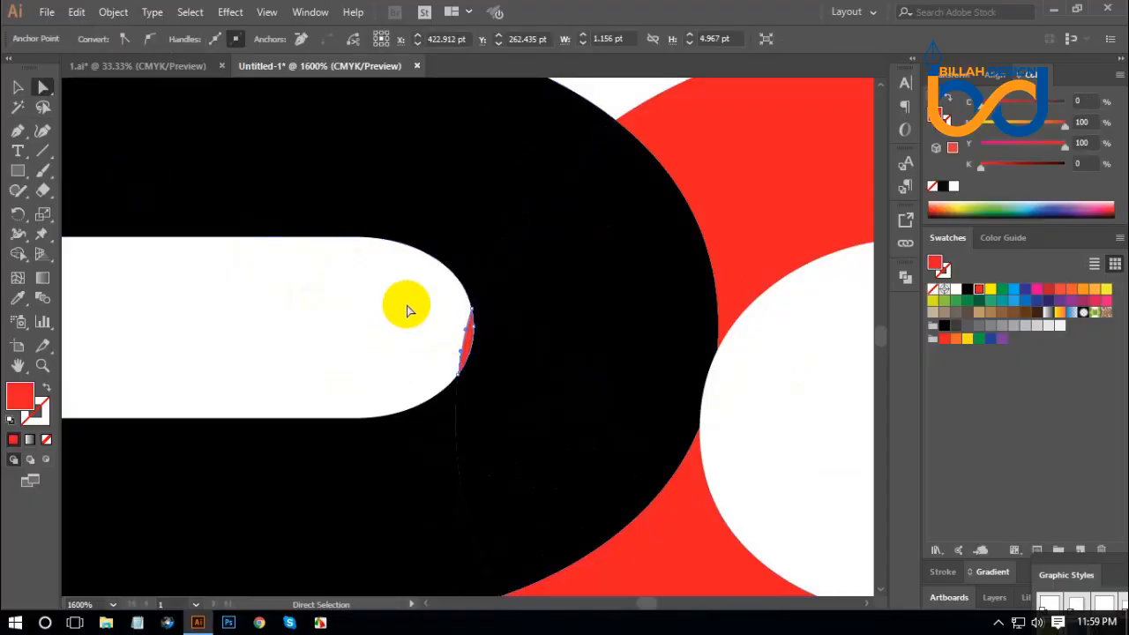
key(Delete)
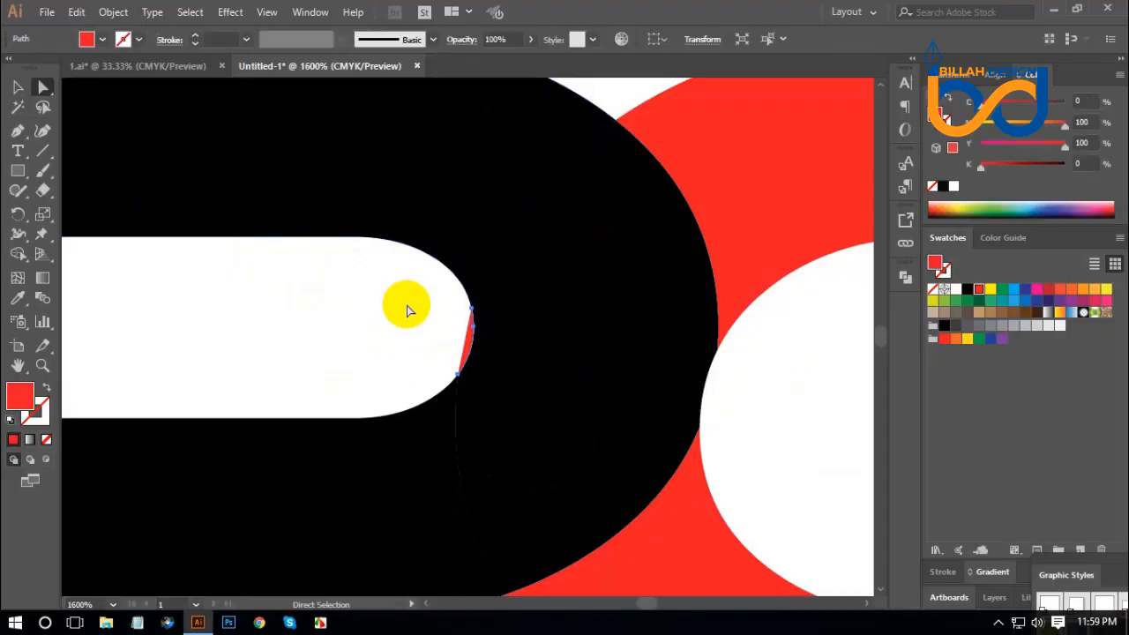
scroll(405, 308, down, 5)
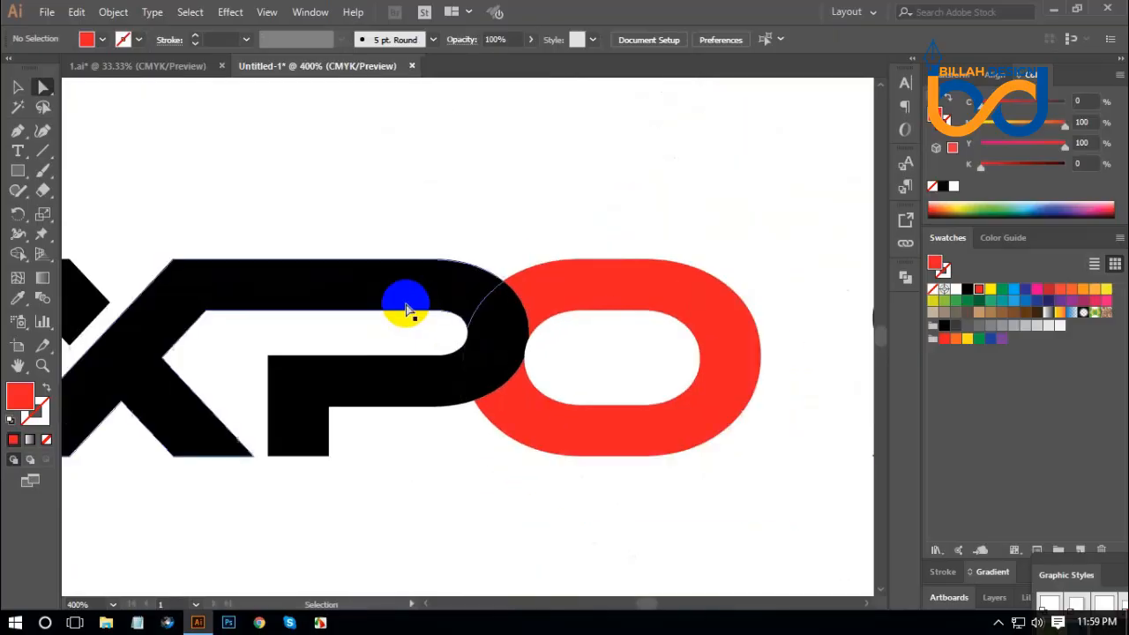
Offset the path of the black P-O overlap piece by 5 pt with miter joins and fill the offset shape light blue
drag(511, 474, 513, 465)
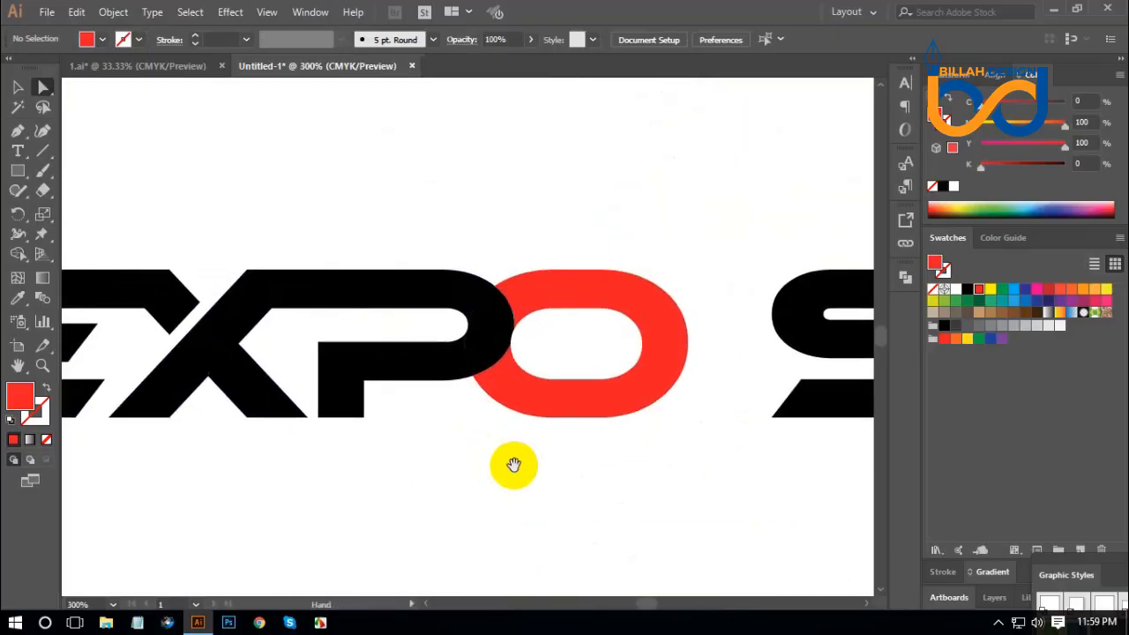
click(492, 328)
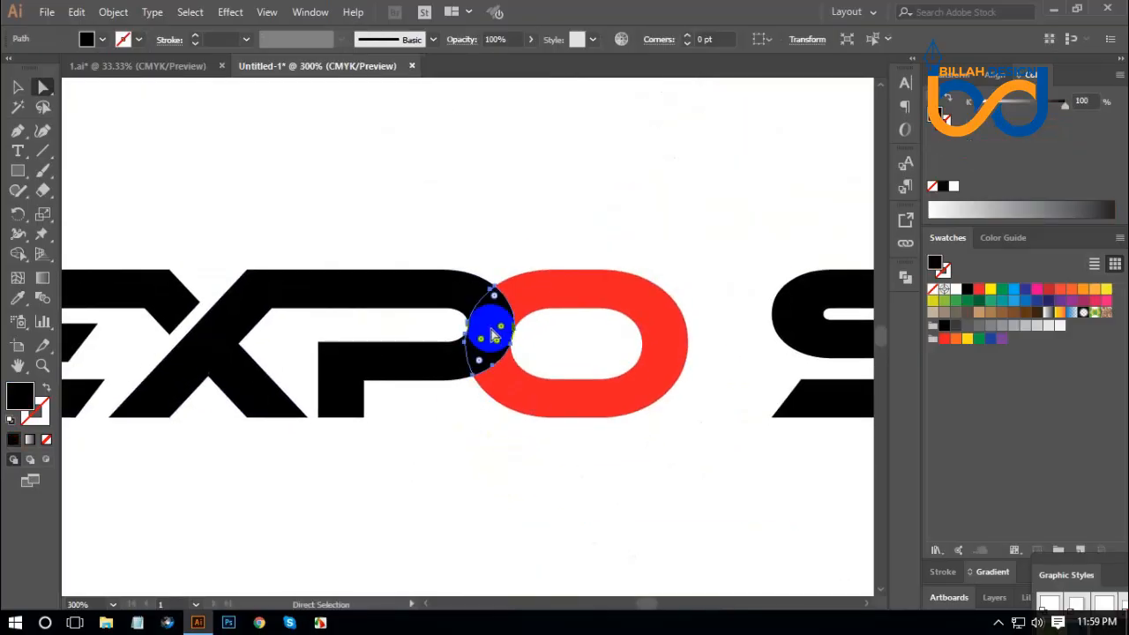
click(129, 15)
mouse_move(191, 369)
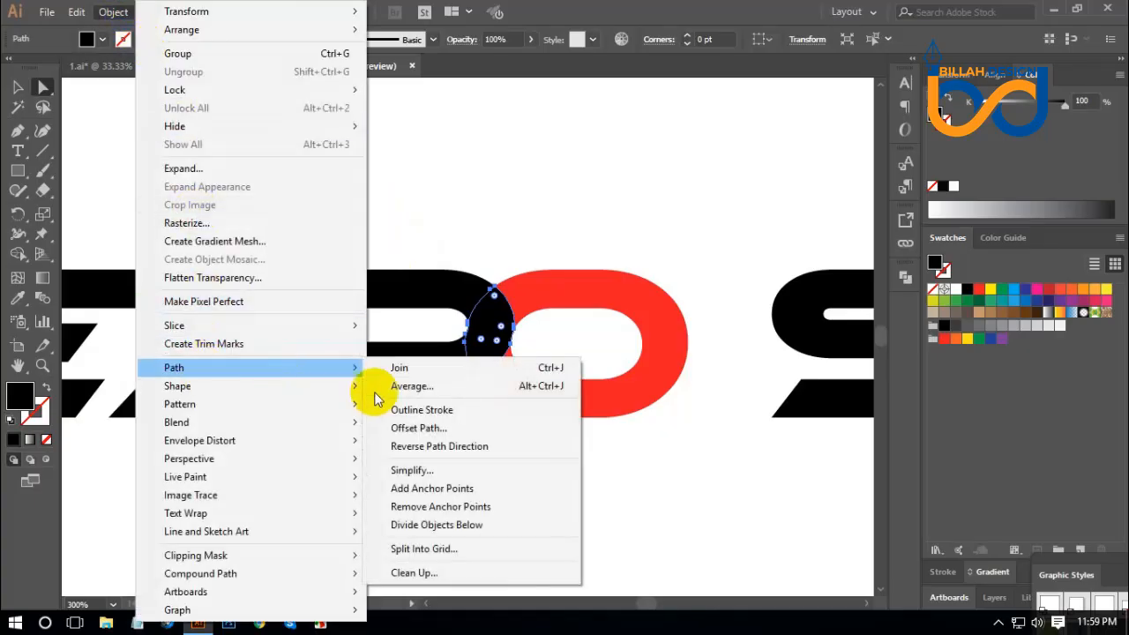
click(425, 429)
drag(824, 358, 829, 331)
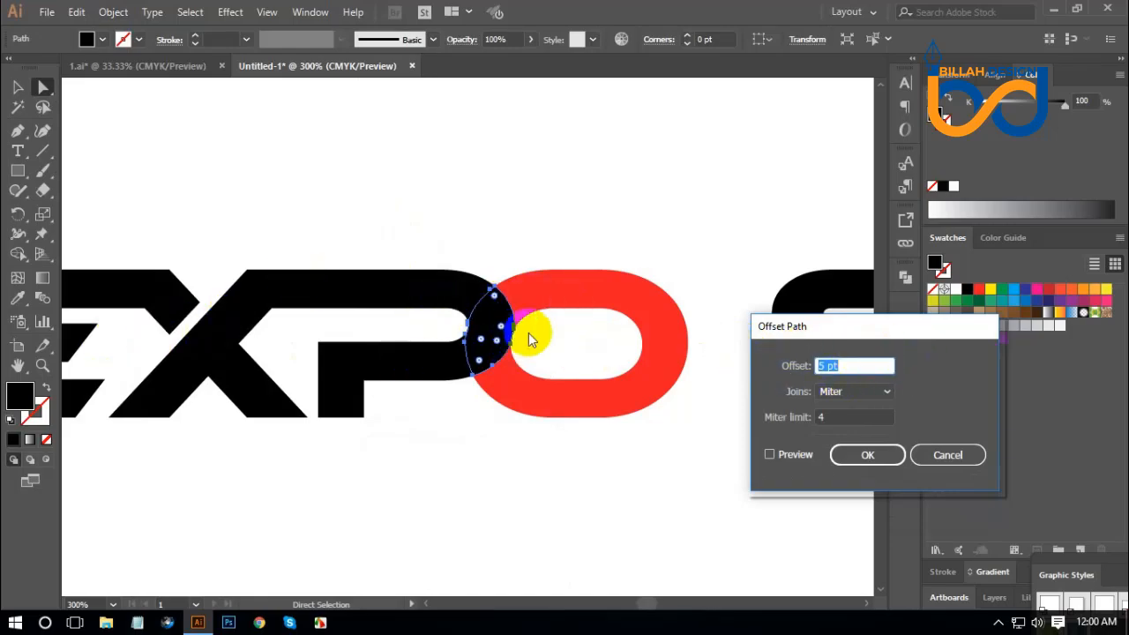
click(769, 454)
click(882, 457)
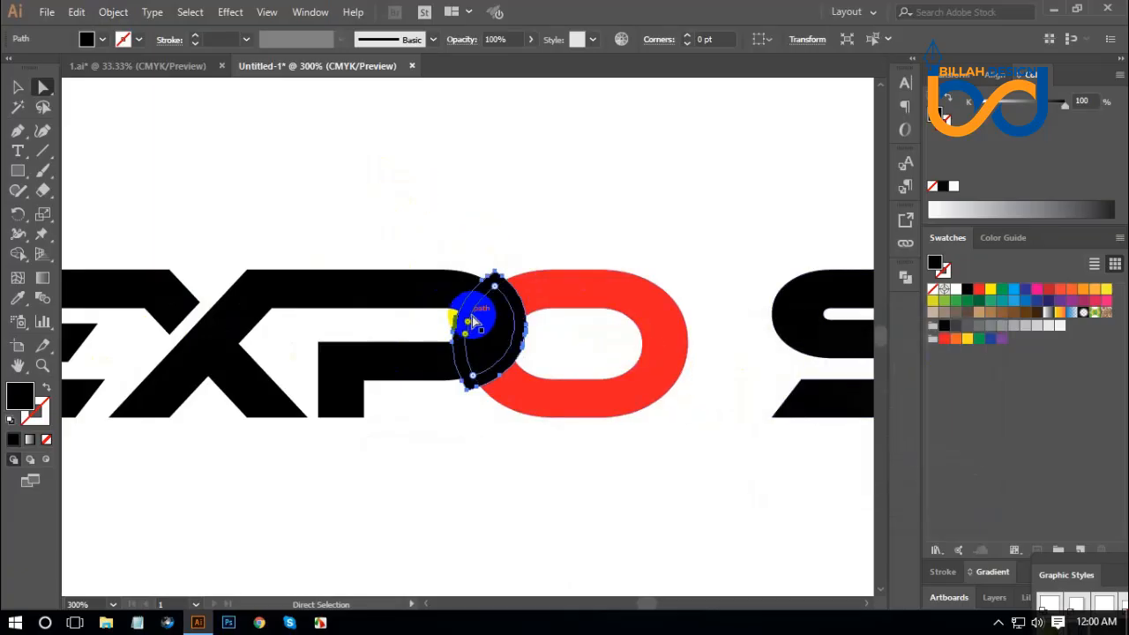
click(1015, 294)
Cut gaps through the O's upper arm and the P's lower bar by subtracting the blue offset areas there with Shape Builder
drag(352, 155, 606, 481)
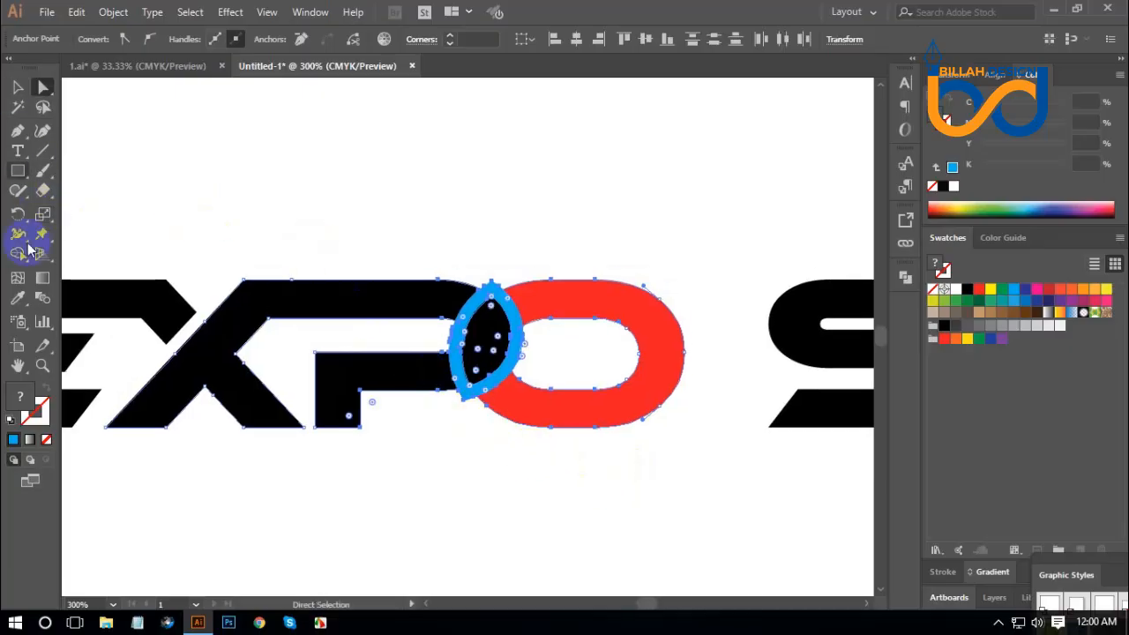
click(17, 254)
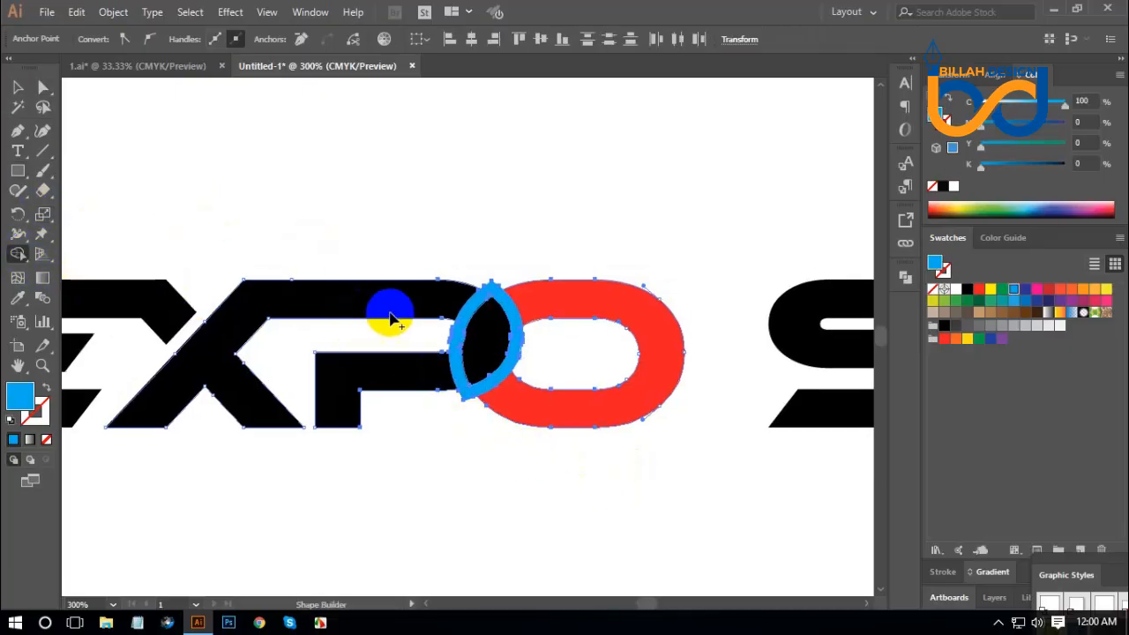
mouse_move(391, 308)
mouse_down()
mouse_move(469, 333)
mouse_move(434, 286)
mouse_move(514, 324)
mouse_up()
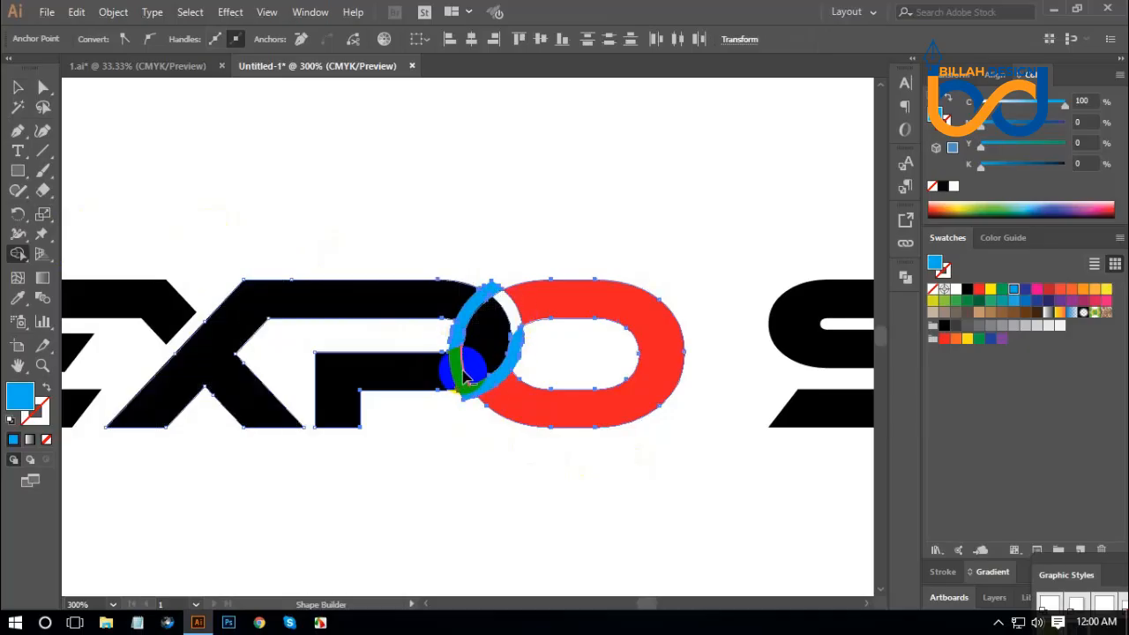
alt+click(459, 375)
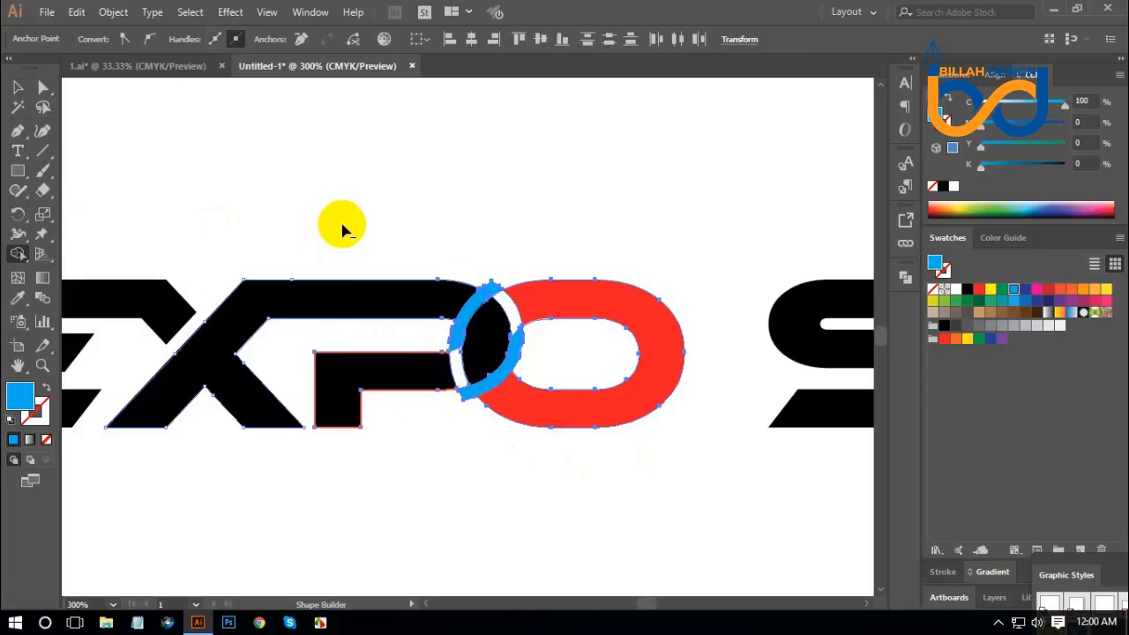
Delete the remaining blue offset pieces around the P-O overlap
click(42, 87)
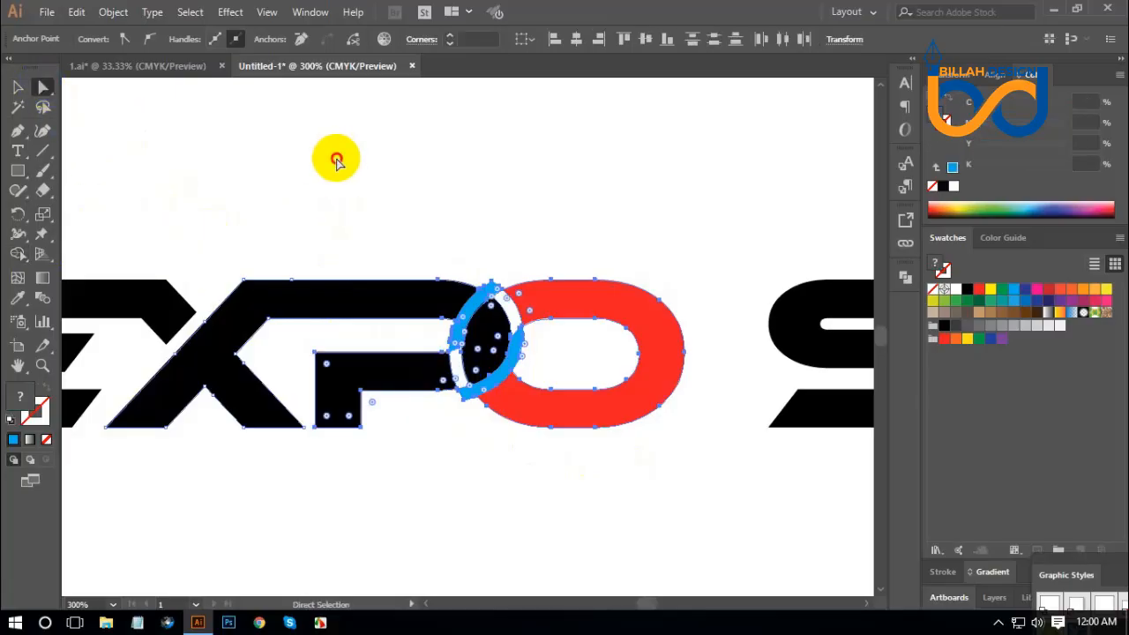
click(439, 167)
drag(494, 295, 481, 176)
key(Delete)
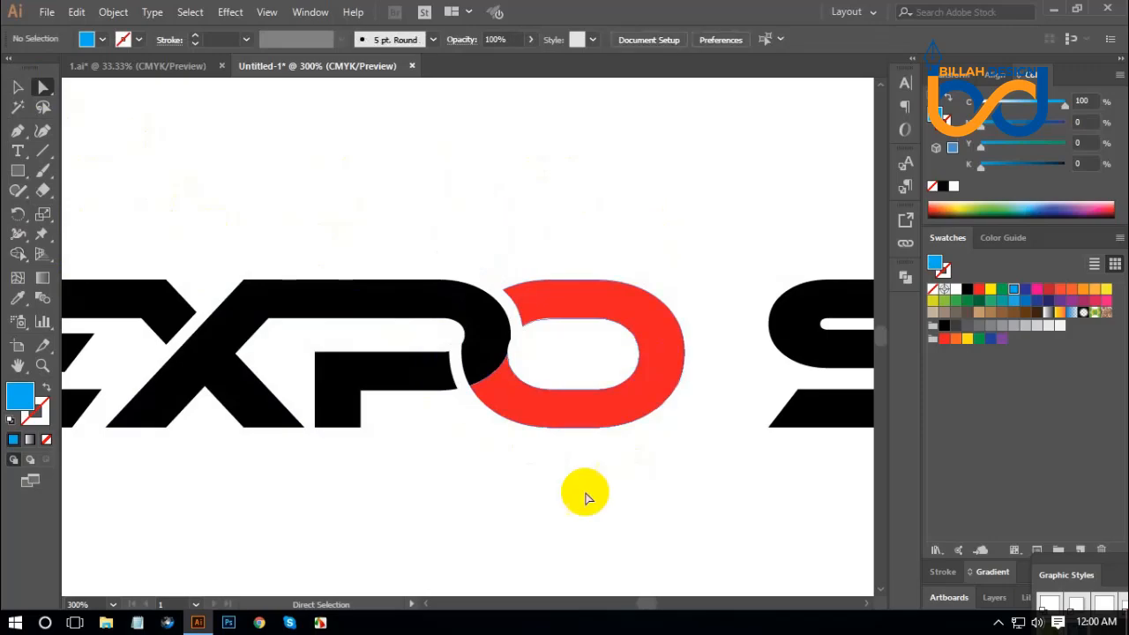
drag(425, 480, 554, 237)
click(905, 278)
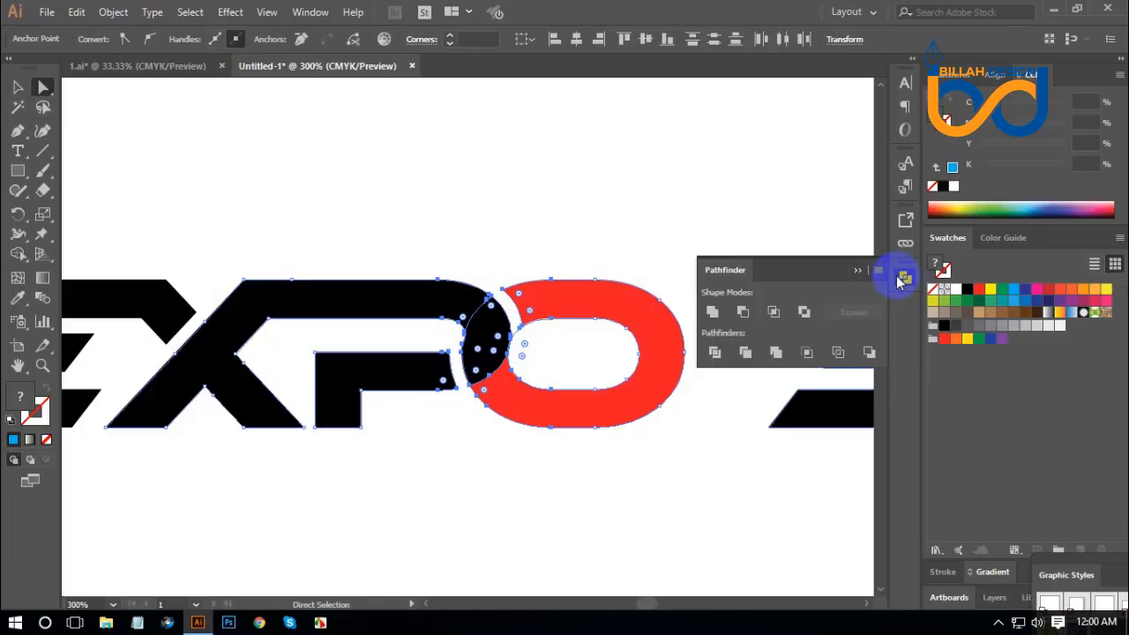
click(702, 498)
drag(513, 194, 667, 516)
click(635, 521)
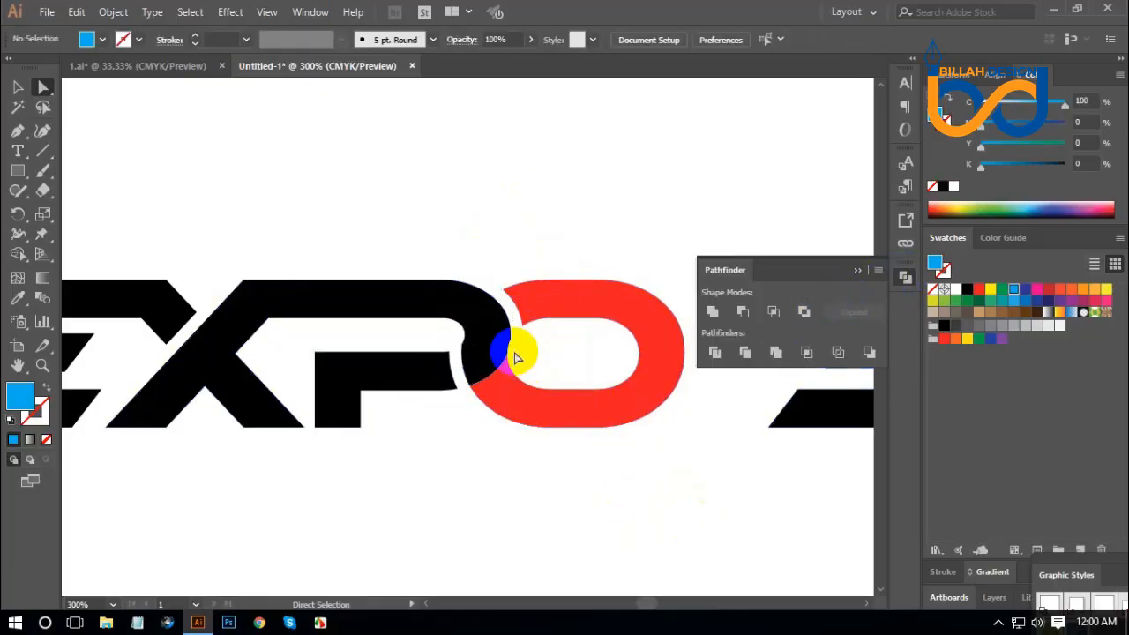
drag(456, 166, 682, 511)
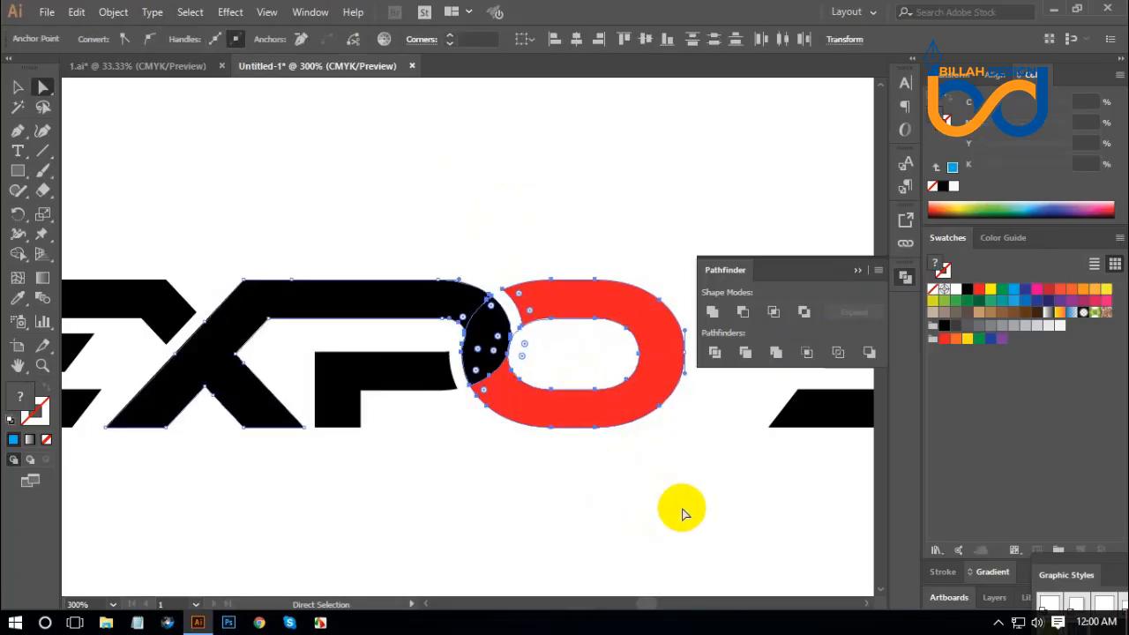
click(680, 513)
click(519, 340)
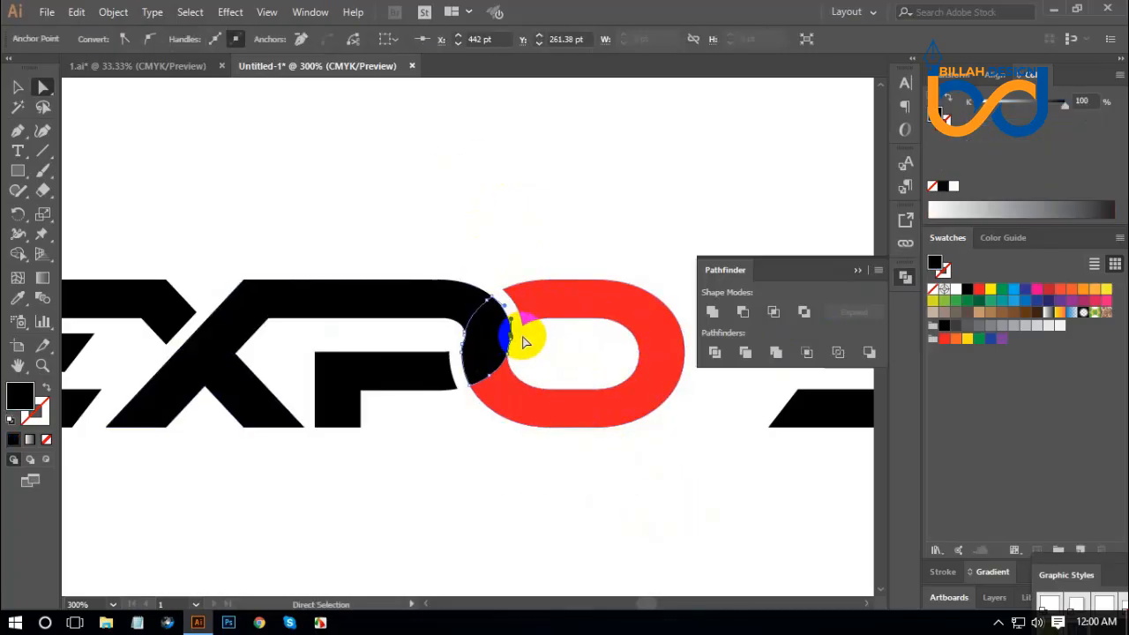
click(660, 502)
Fill the red O with black and delete the separate shape that fills its counter
click(642, 370)
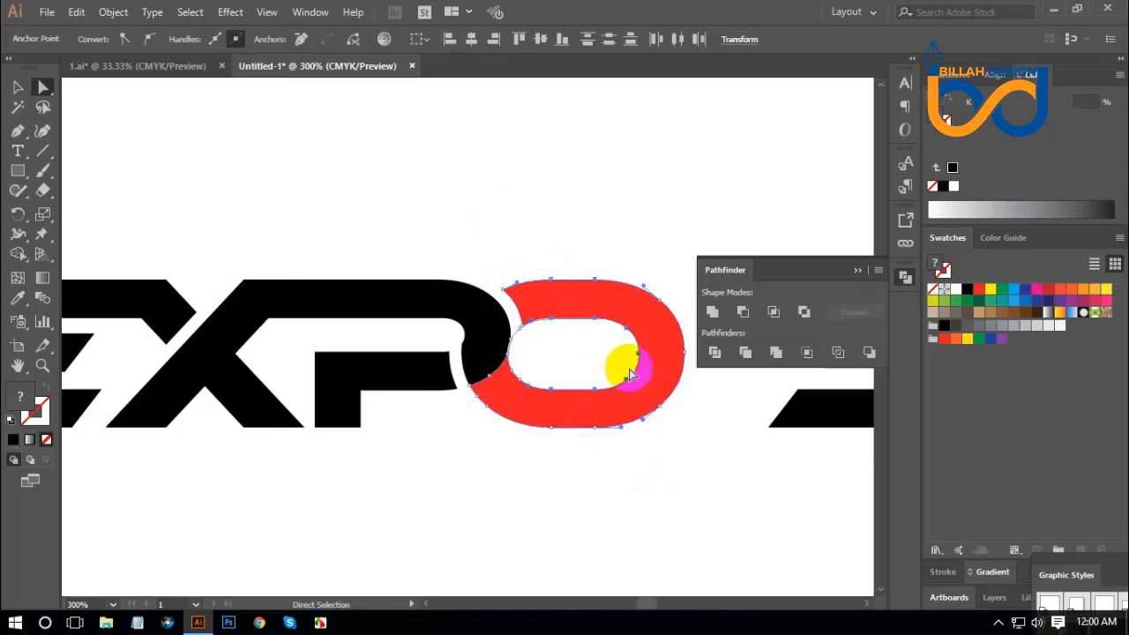
click(968, 291)
click(658, 472)
click(567, 351)
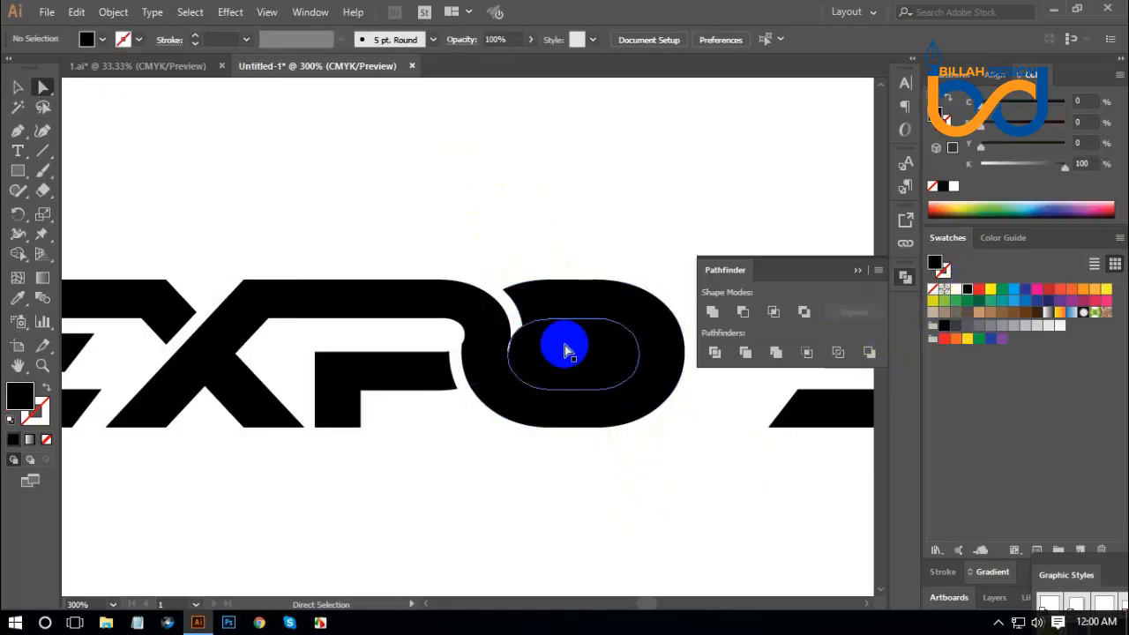
drag(567, 351, 591, 481)
key(Delete)
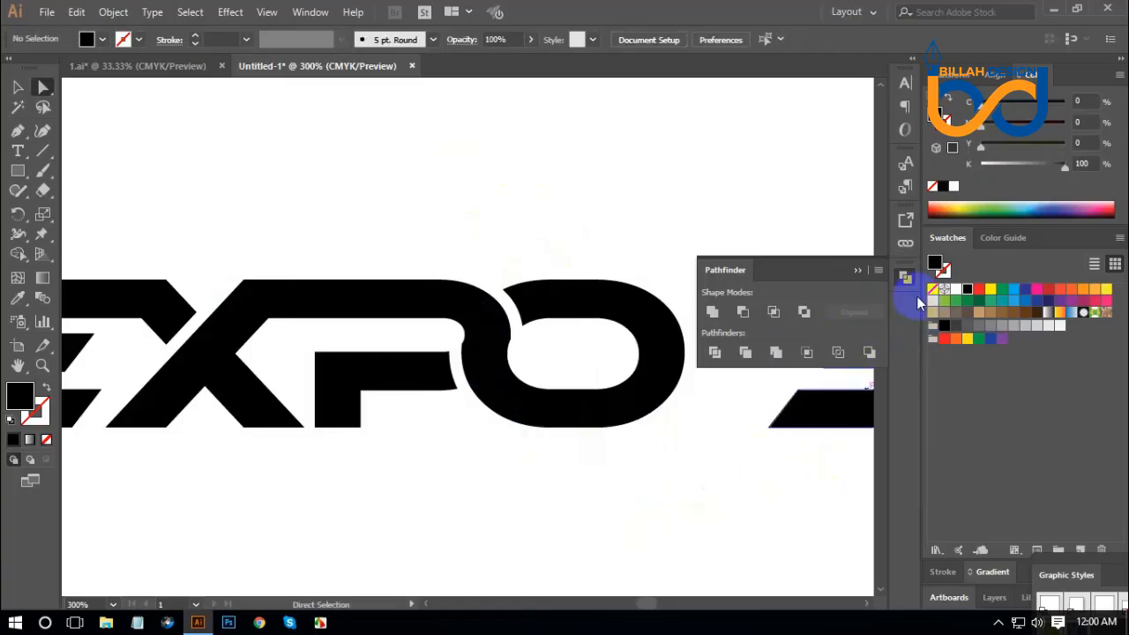
Merge the overlapping black P and O pieces into one continuous shape using Pathfinder
click(671, 508)
drag(433, 456, 574, 210)
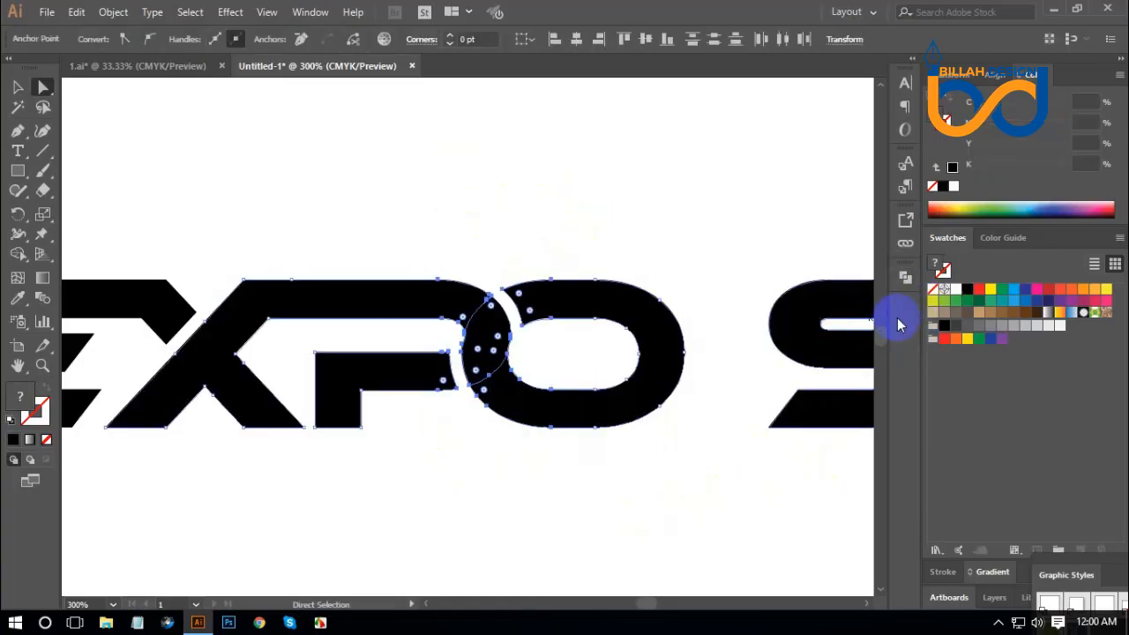
click(904, 278)
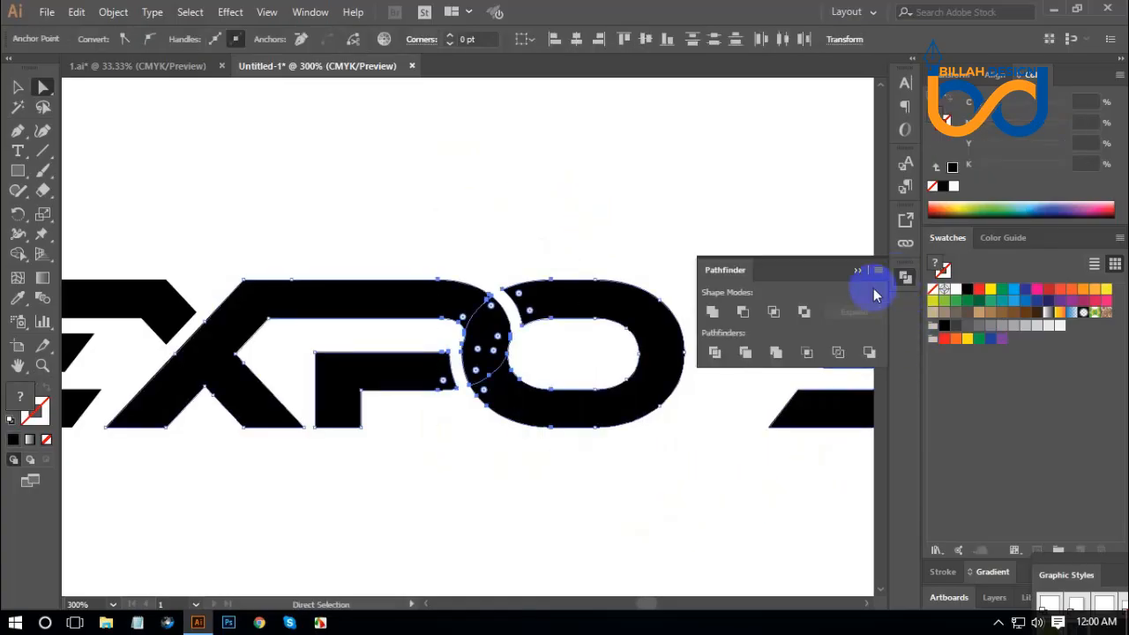
click(745, 353)
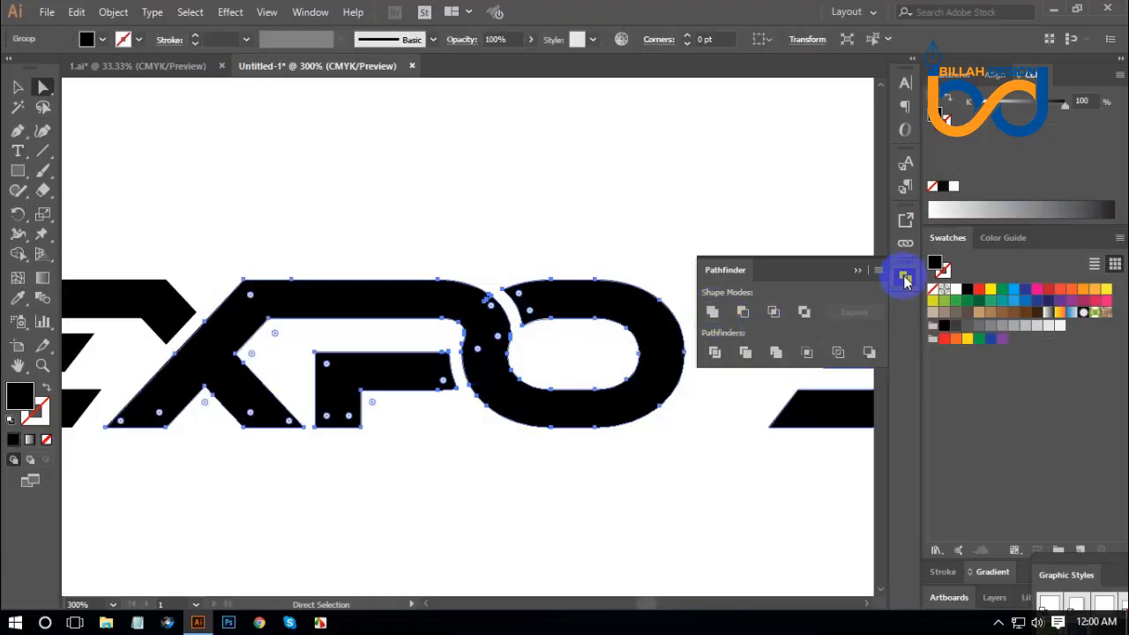
click(904, 279)
click(688, 233)
click(488, 470)
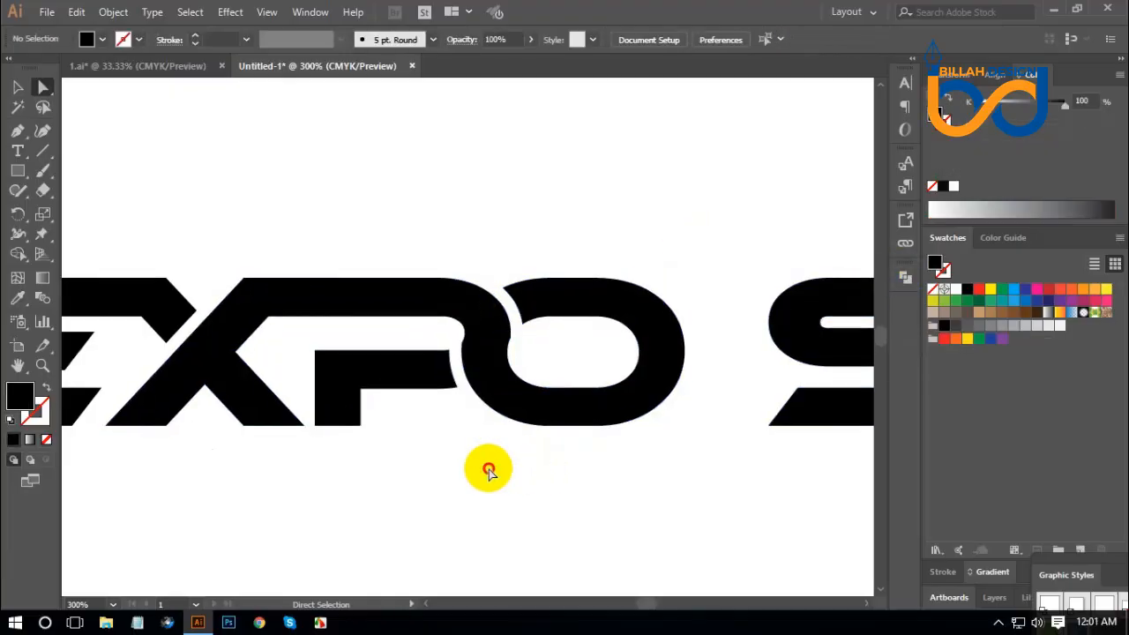
Round the sharp corner beside the P's counter where the bowl's inner edge meets the O's outer curve
key(ctrl+plus)
key(ctrl+plus)
key(ctrl+plus)
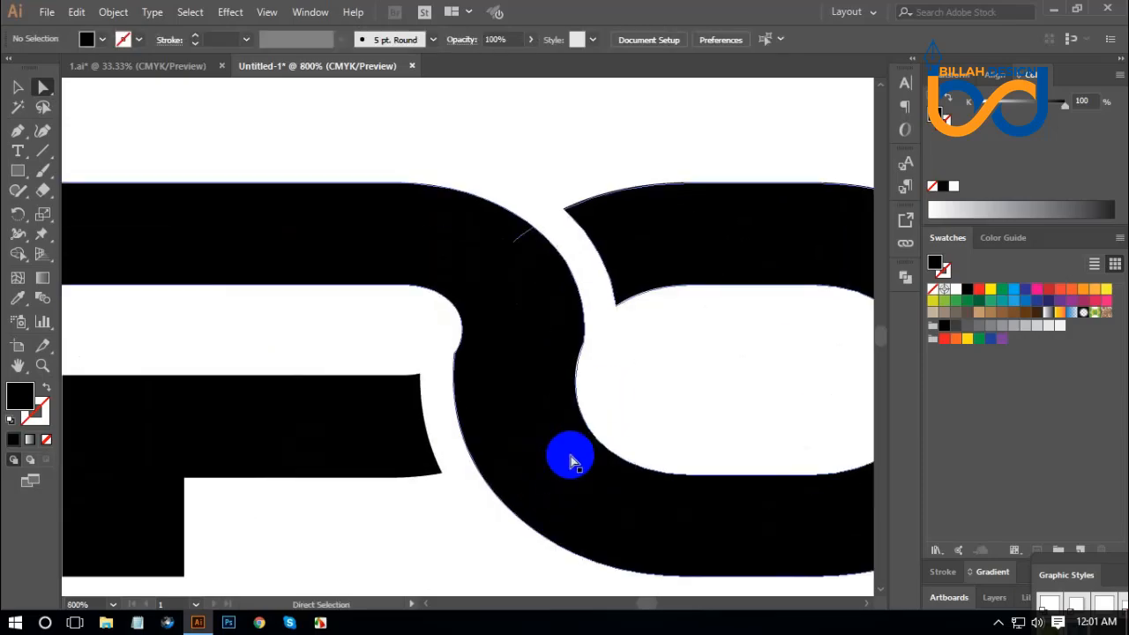
key(space)
drag(625, 374, 599, 384)
drag(427, 363, 452, 388)
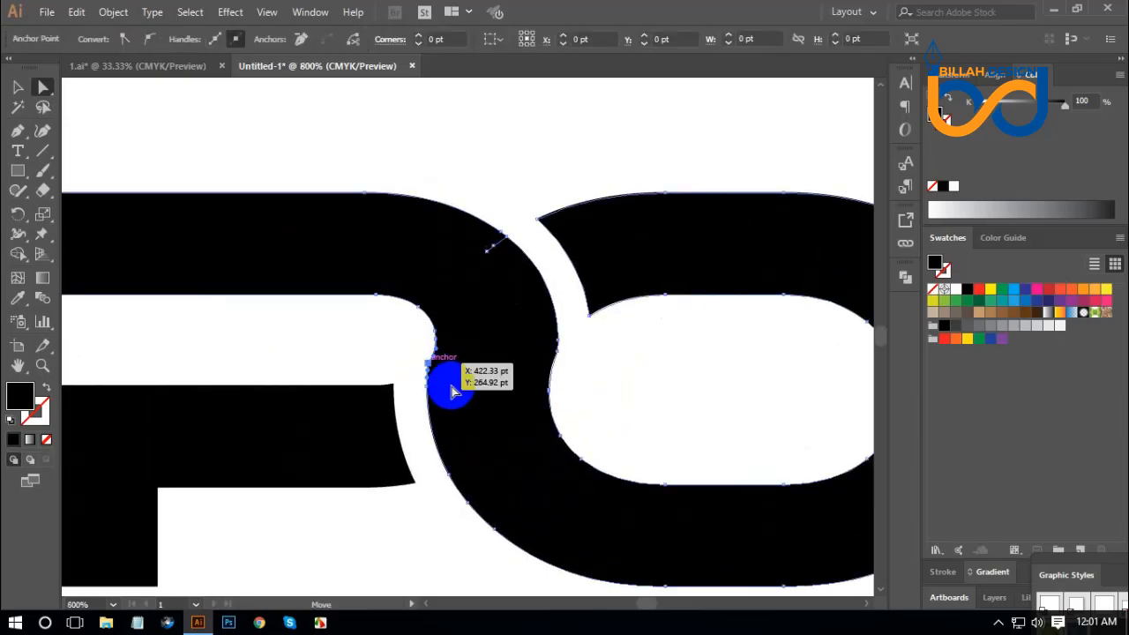
click(401, 350)
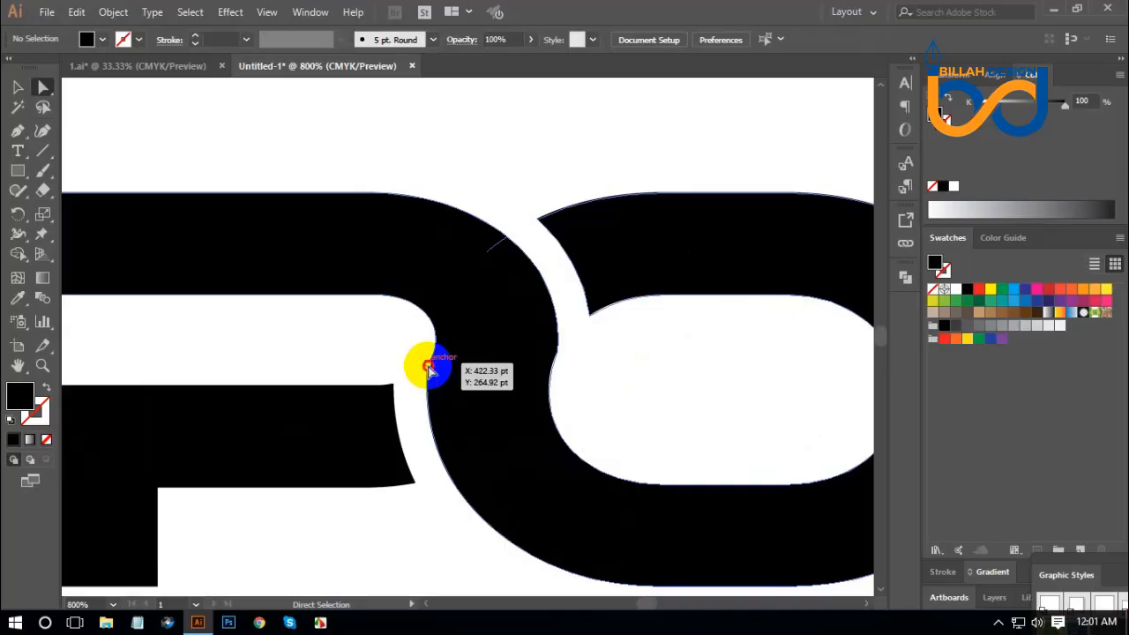
click(428, 368)
drag(445, 369, 575, 404)
Round the sharp corner beside the O's counter where the P's bowl flows into the O
click(573, 390)
click(558, 354)
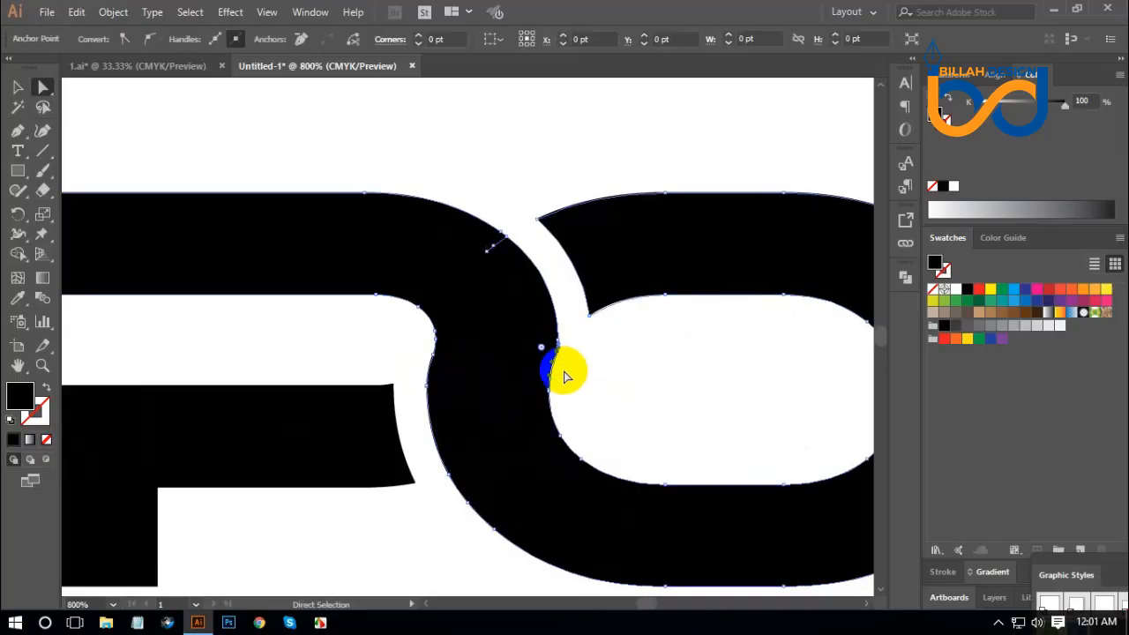
drag(541, 347, 481, 346)
click(589, 319)
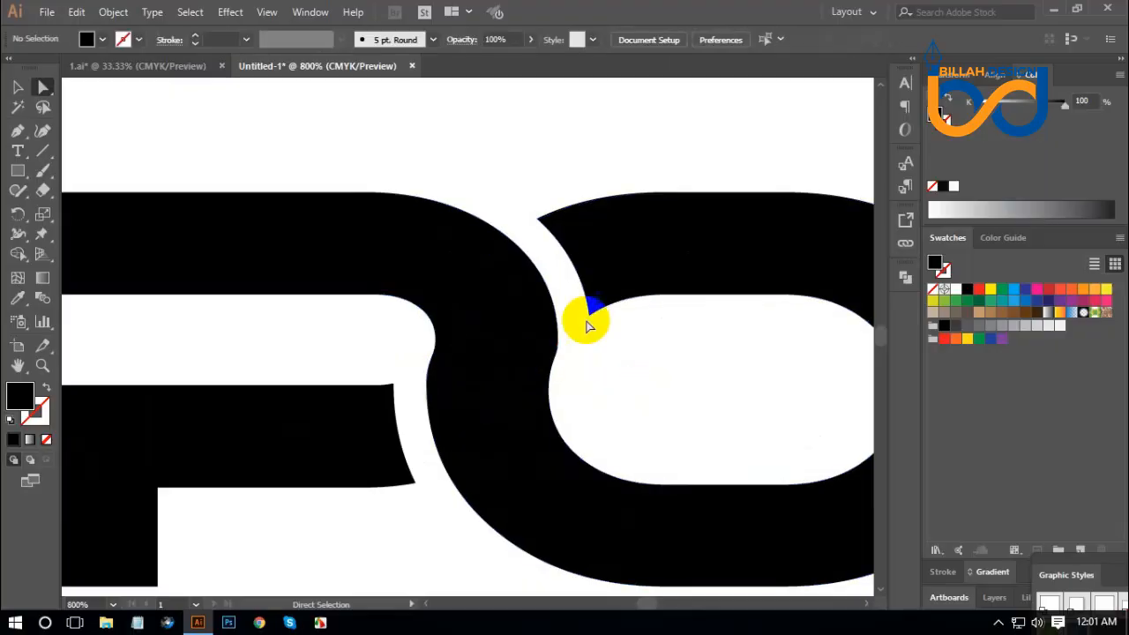
Reposition the stray anchor points of the thin notch in the P's bowl, pulling them closer to its outer edge
drag(536, 208, 553, 257)
drag(446, 238, 526, 323)
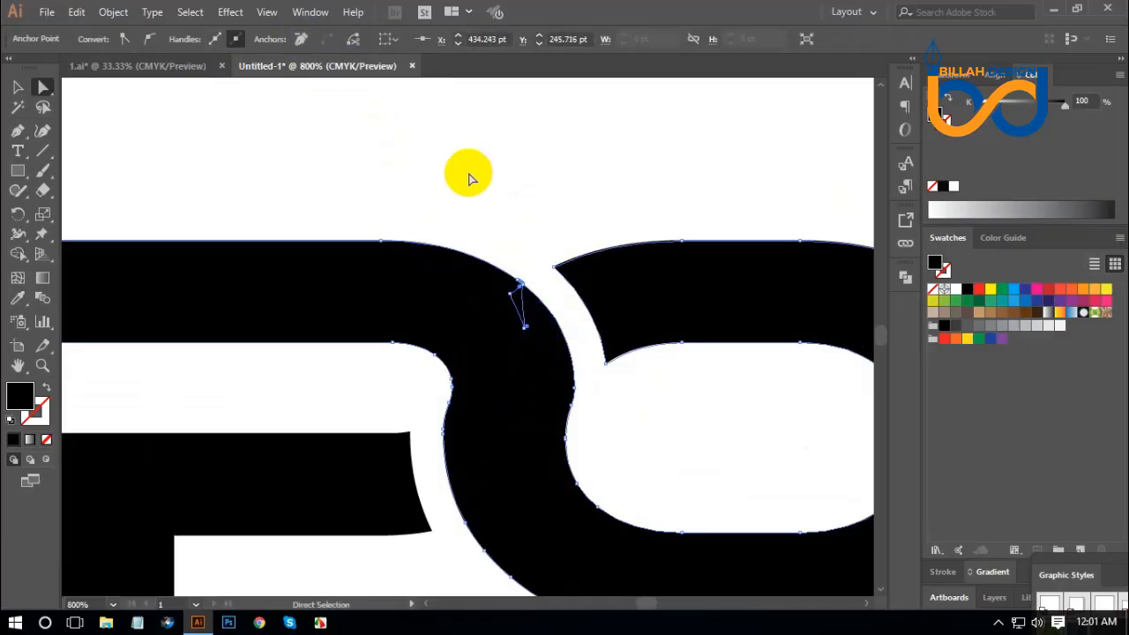
click(528, 329)
drag(526, 332, 522, 302)
click(512, 284)
click(477, 298)
click(493, 342)
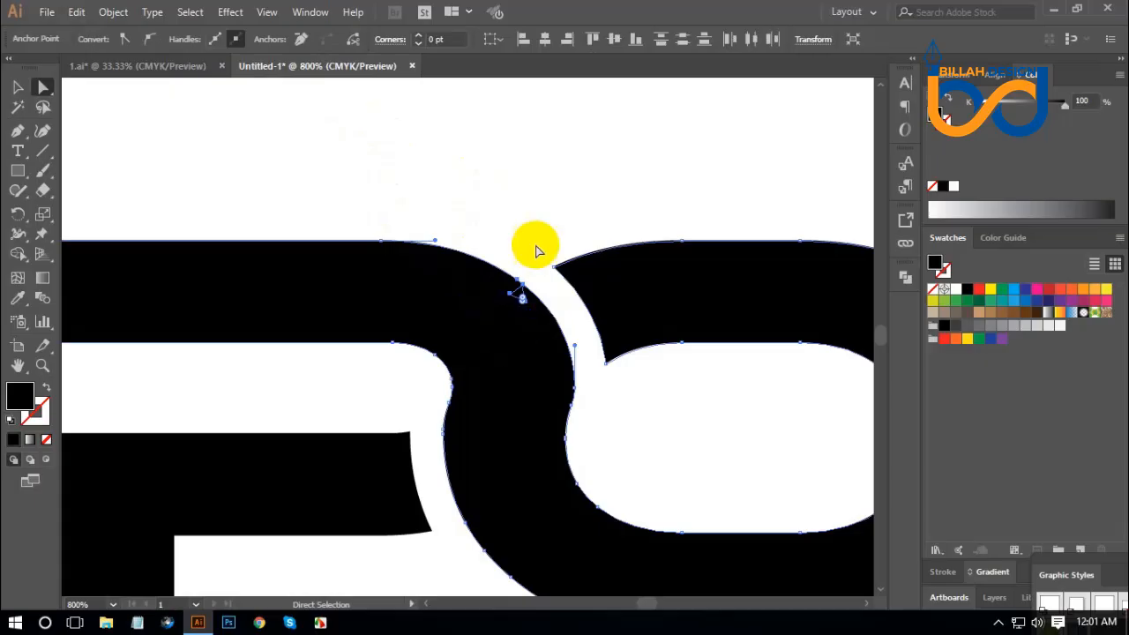
Unite the joined P-O shape with Pathfinder to absorb the notch in the P's bowl
click(905, 278)
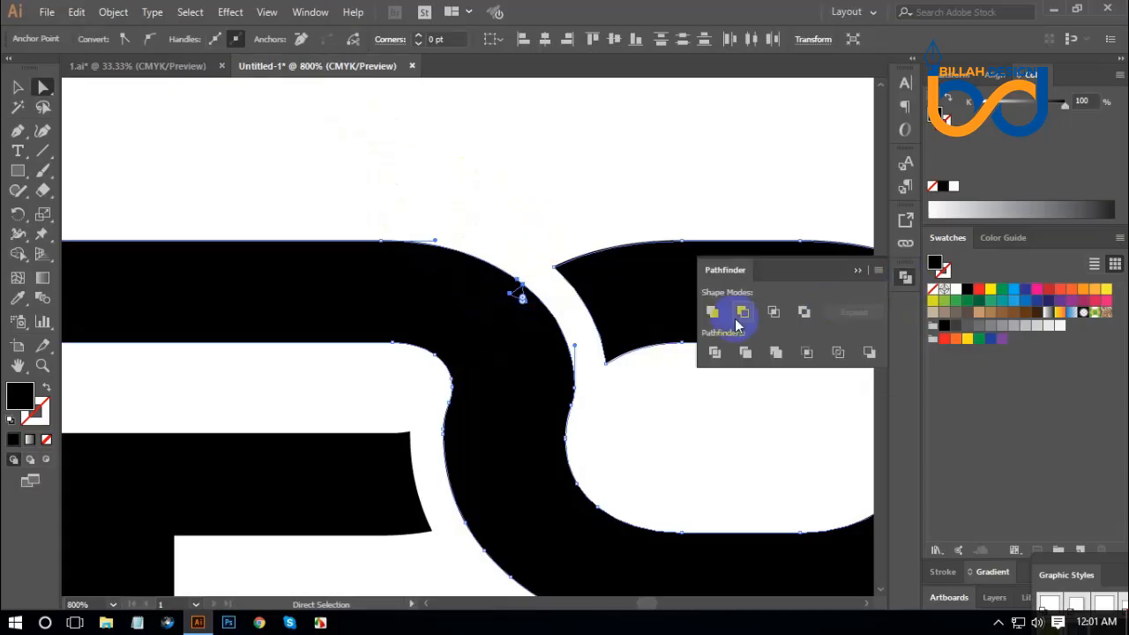
click(711, 312)
click(905, 276)
Check the leftover stray point inside the P's bowl and review the joined P-O within the whole wordmark
click(716, 421)
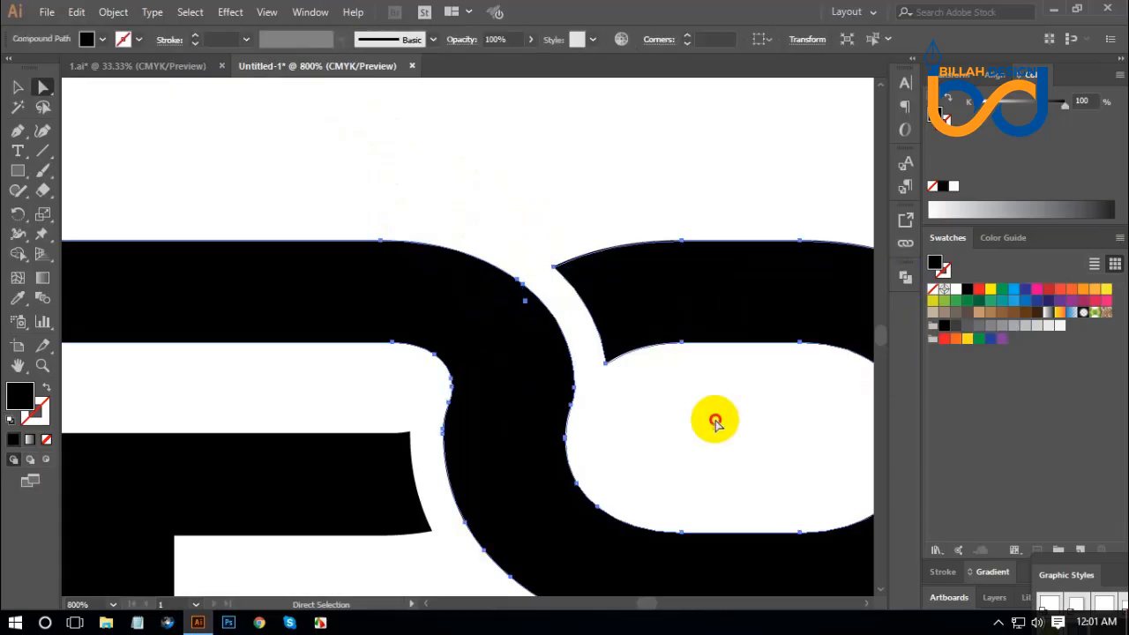
click(526, 303)
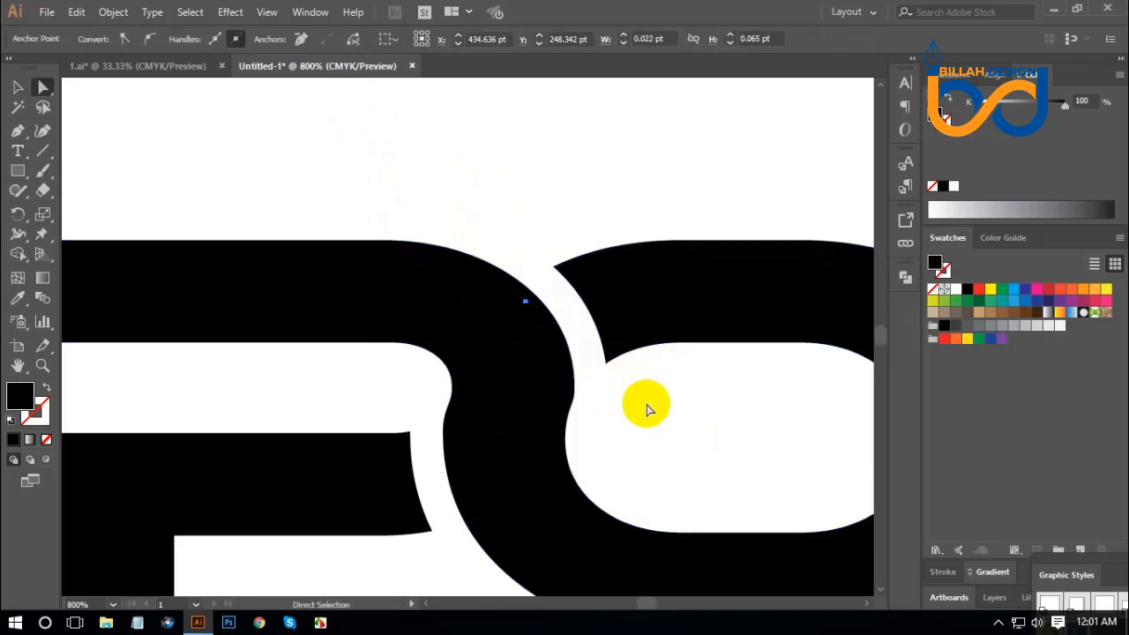
click(648, 410)
key(ctrl+1)
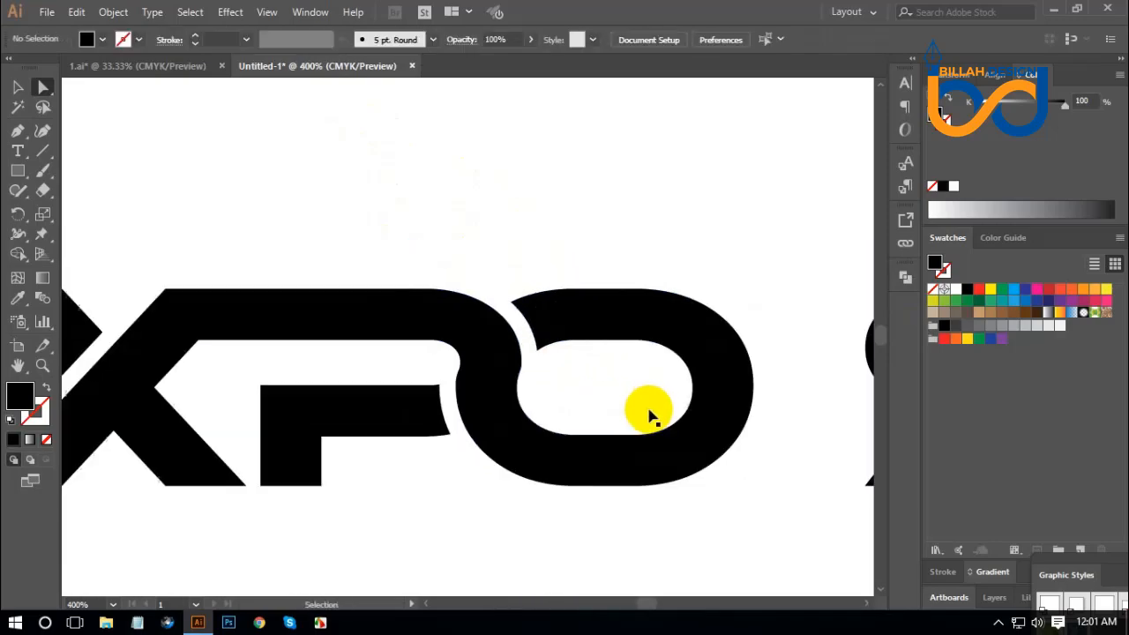
drag(562, 445, 569, 441)
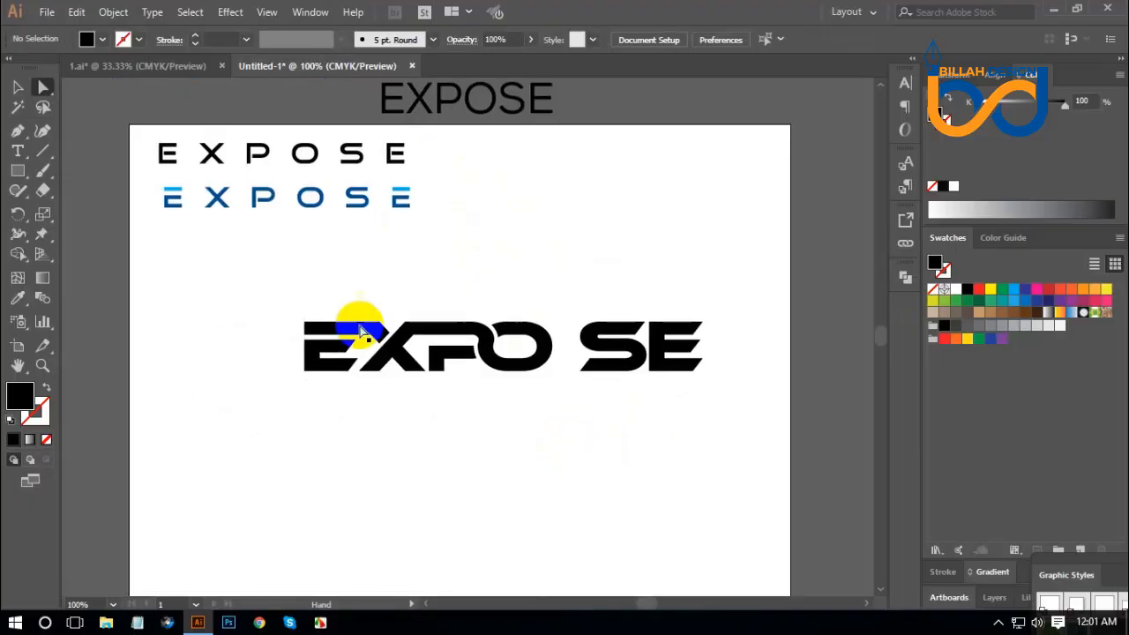
Move the S and final E together horizontally toward the O, leaving only a narrow gap
click(19, 88)
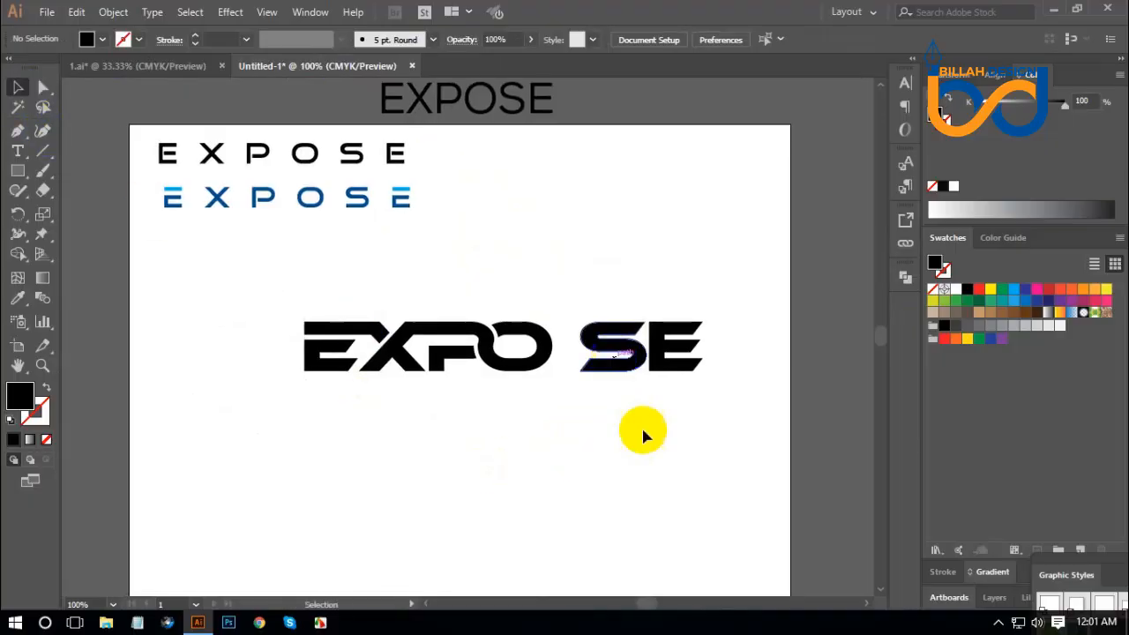
click(645, 438)
drag(713, 366, 591, 393)
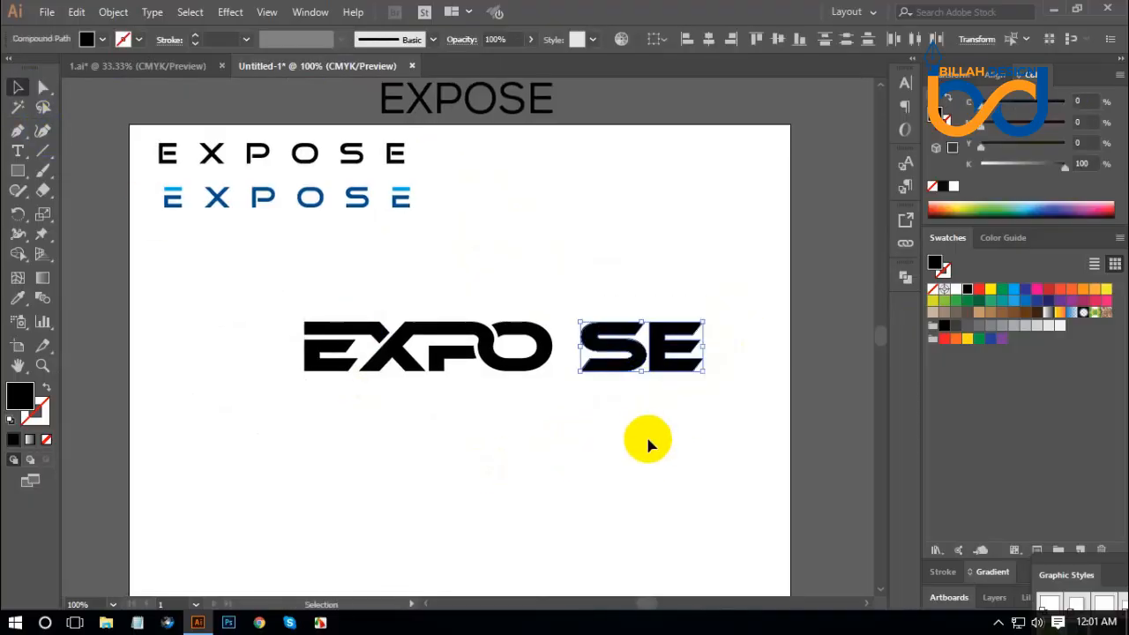
key(ctrl+plus)
scroll(582, 480, left, 3)
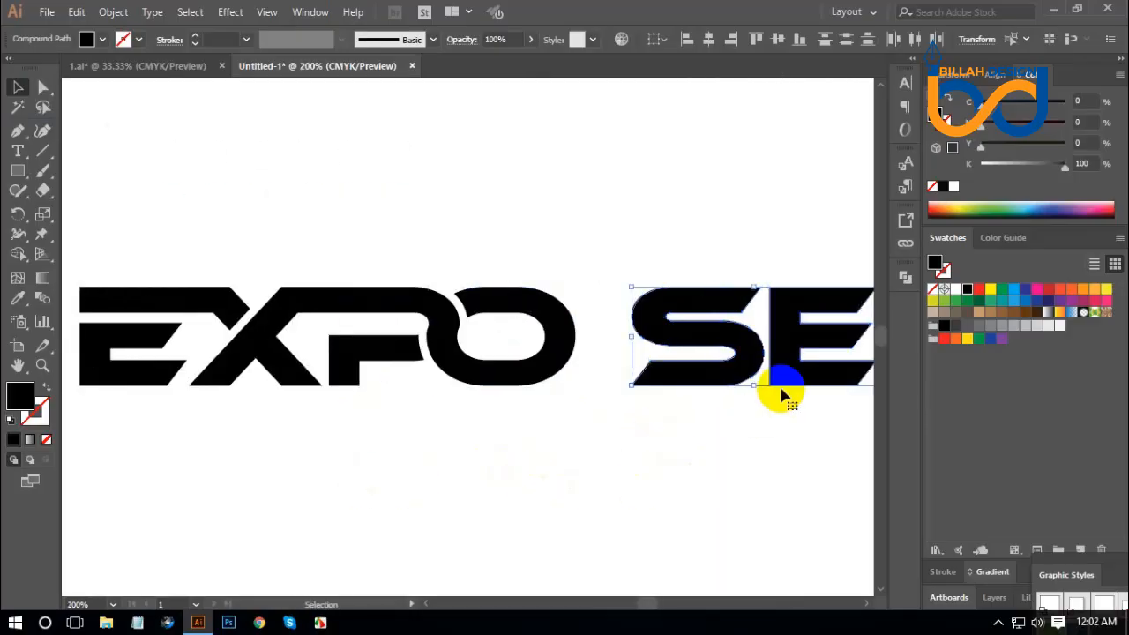
drag(747, 355, 697, 354)
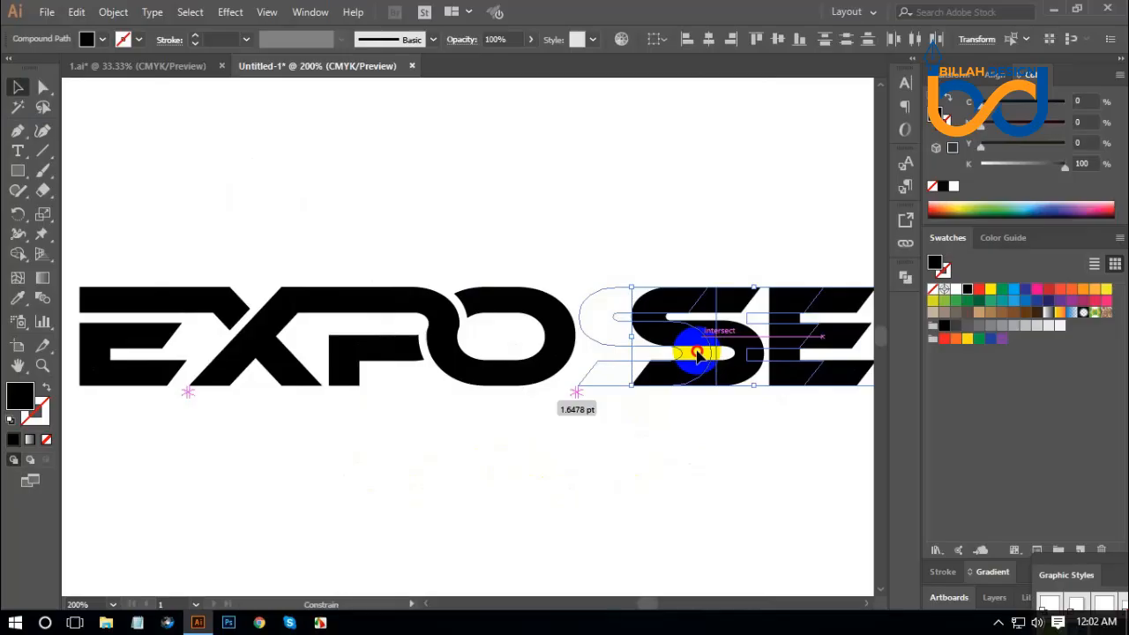
drag(697, 354, 696, 353)
click(764, 464)
Extend the slanted lower end of the S horizontally until it reaches underneath the O's lower curve
drag(764, 464, 617, 435)
key(ctrl+equal)
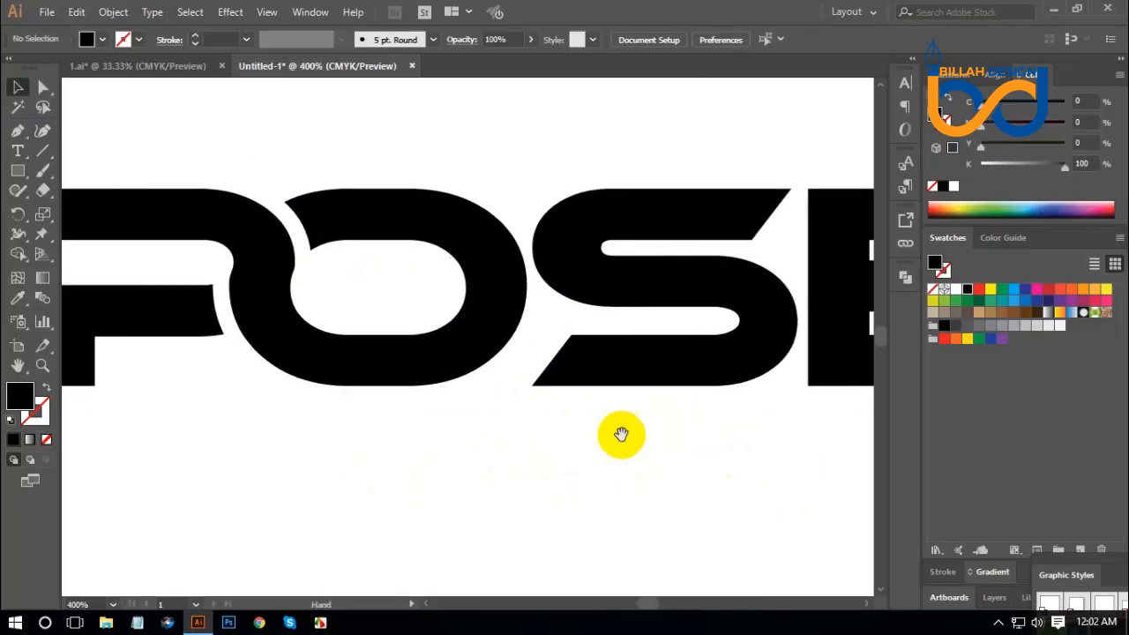
click(569, 373)
click(43, 86)
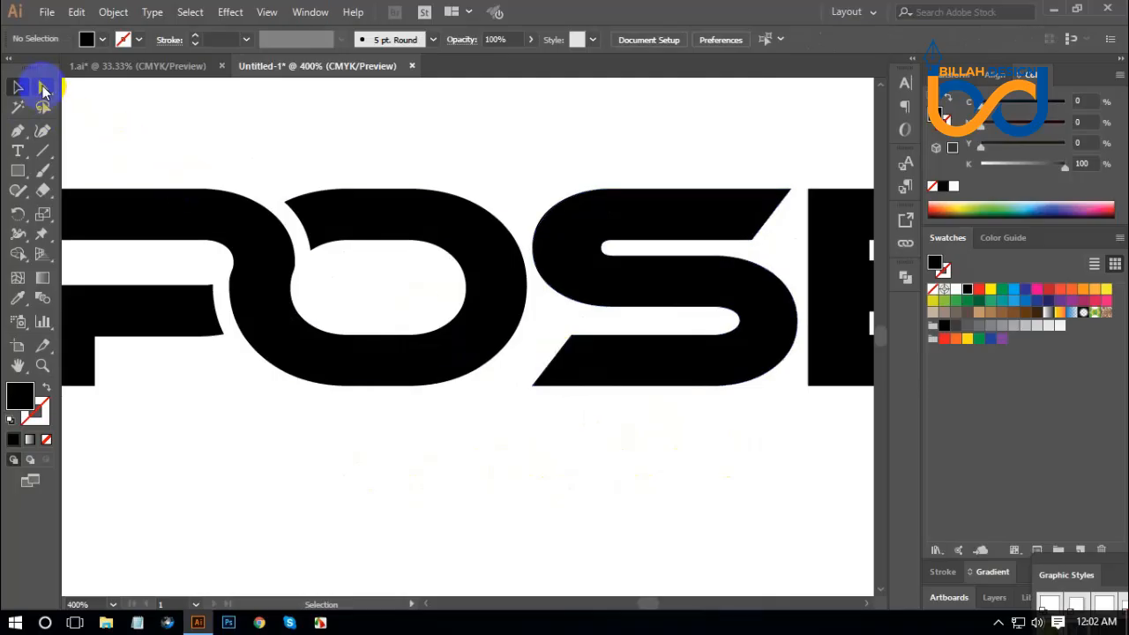
click(553, 358)
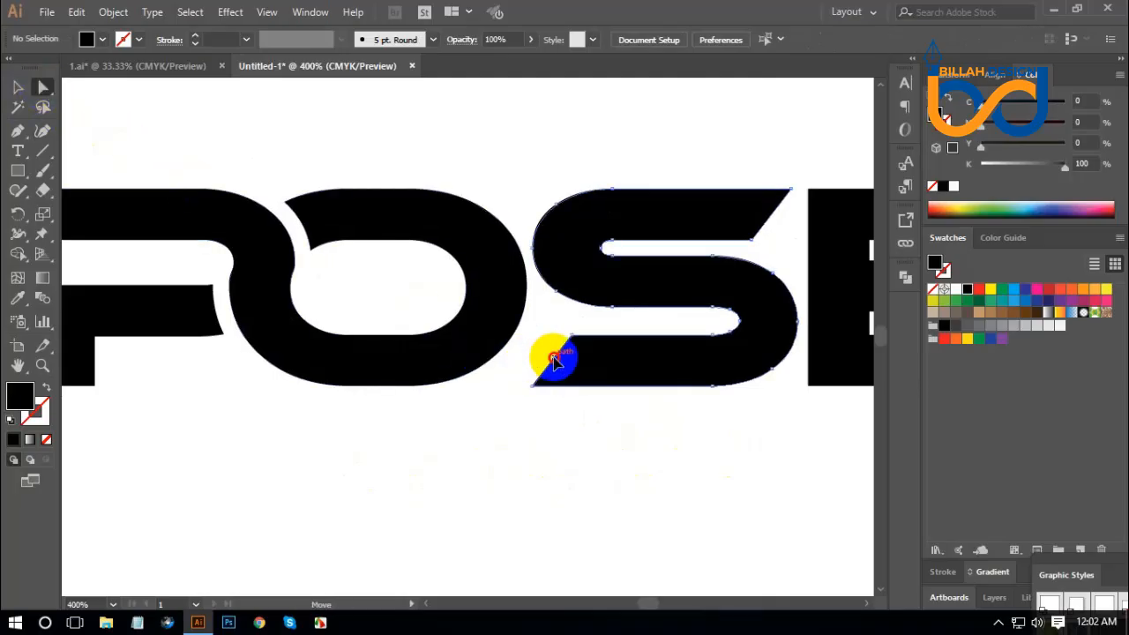
drag(554, 360, 433, 354)
click(530, 443)
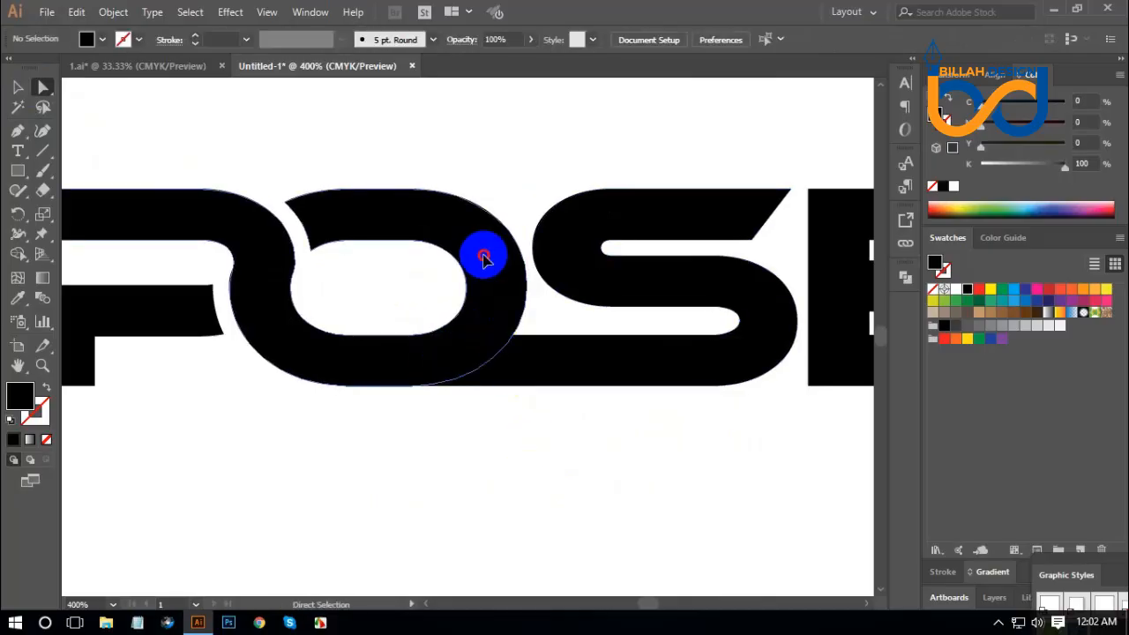
Fill the joined X-P-O shape with the red swatch to distinguish it from the S
click(484, 256)
click(977, 290)
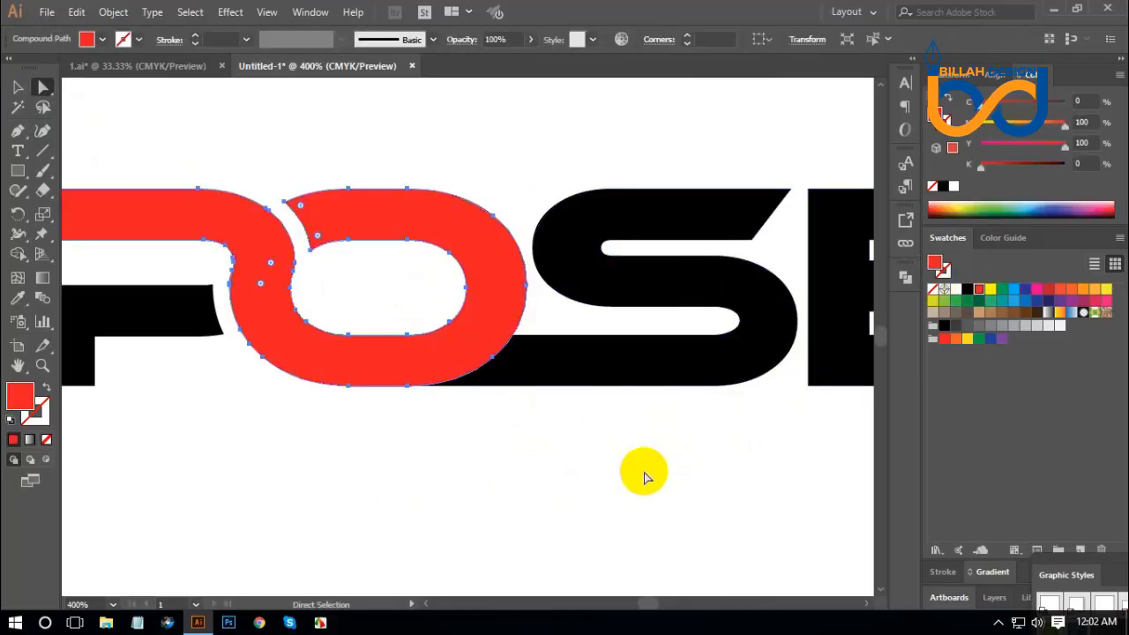
click(645, 474)
Create a 5 pt offset path with miter joins around the red X-P-O shape
click(499, 282)
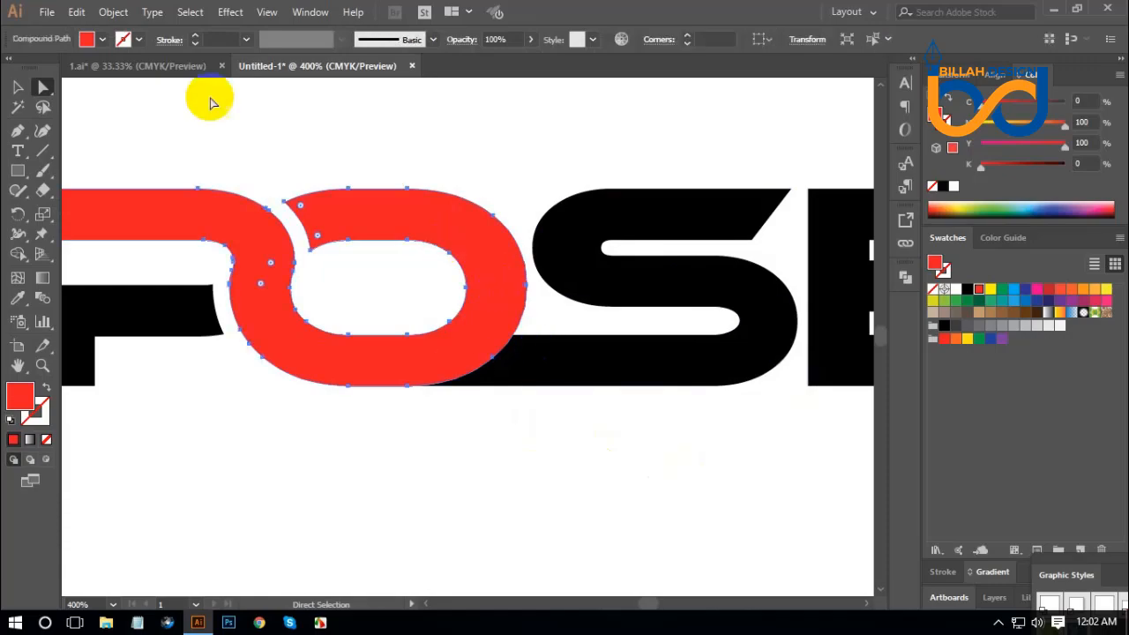
click(113, 13)
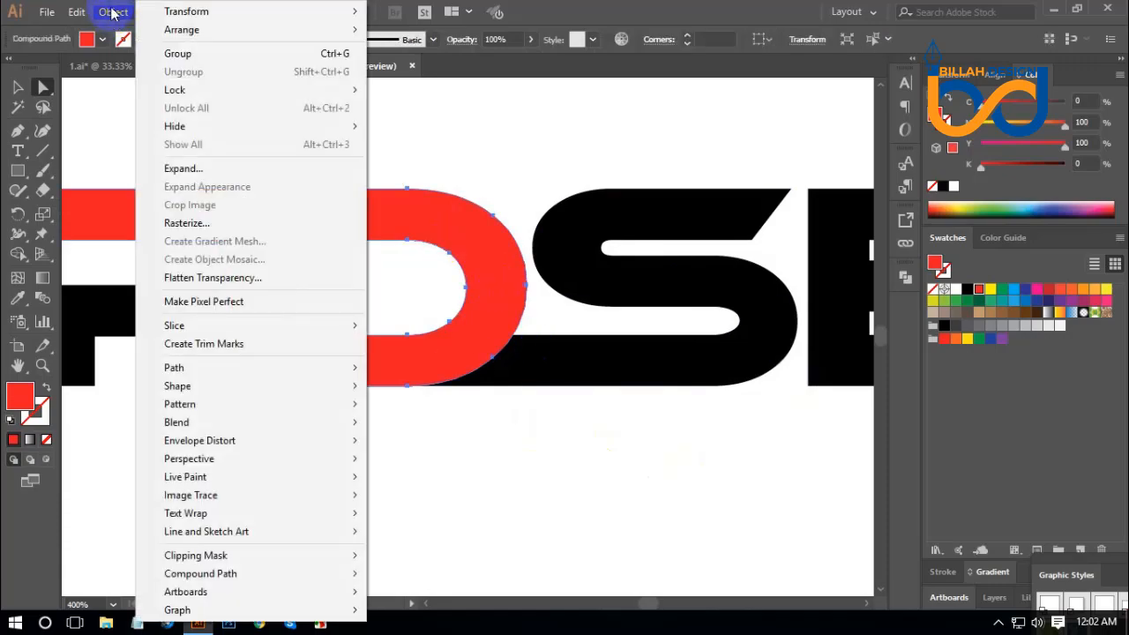
mouse_move(197, 368)
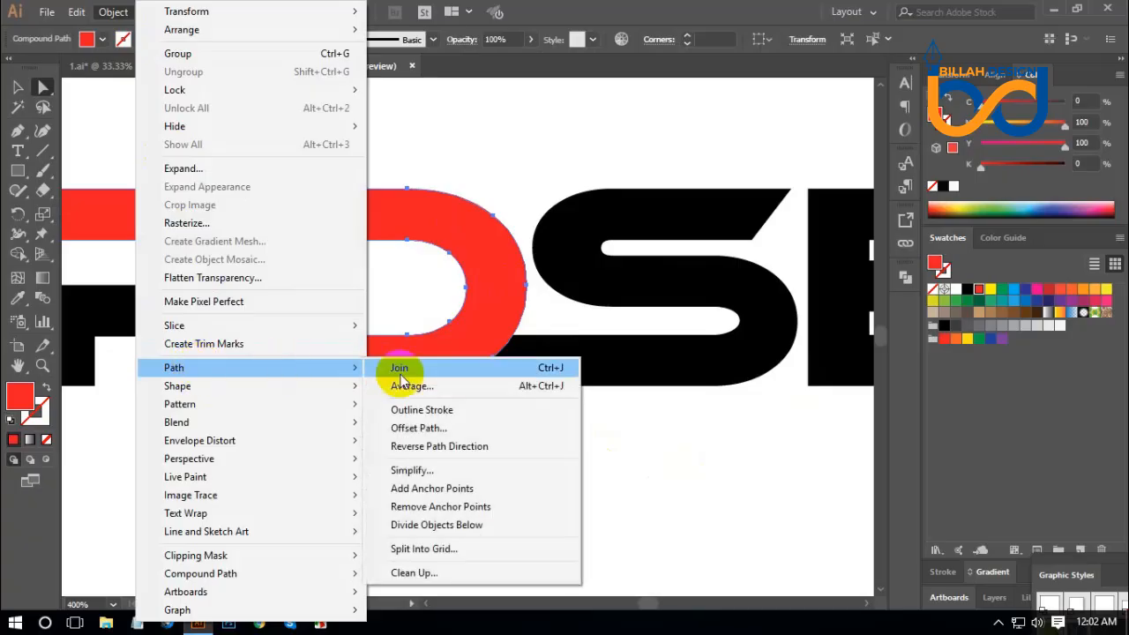
click(412, 429)
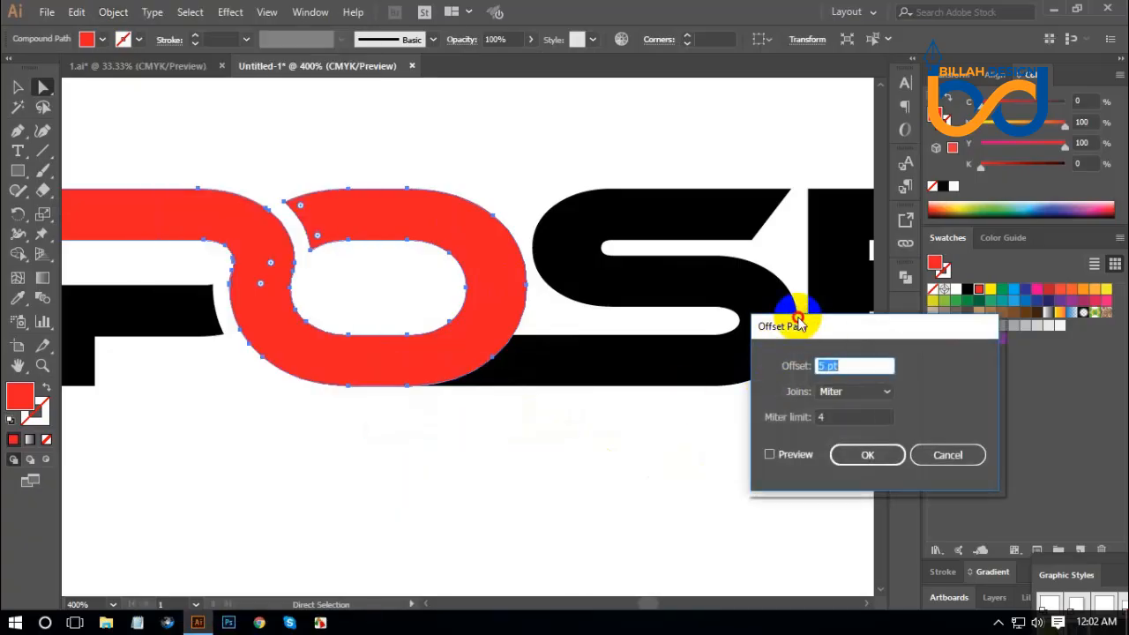
drag(799, 325, 770, 312)
click(844, 457)
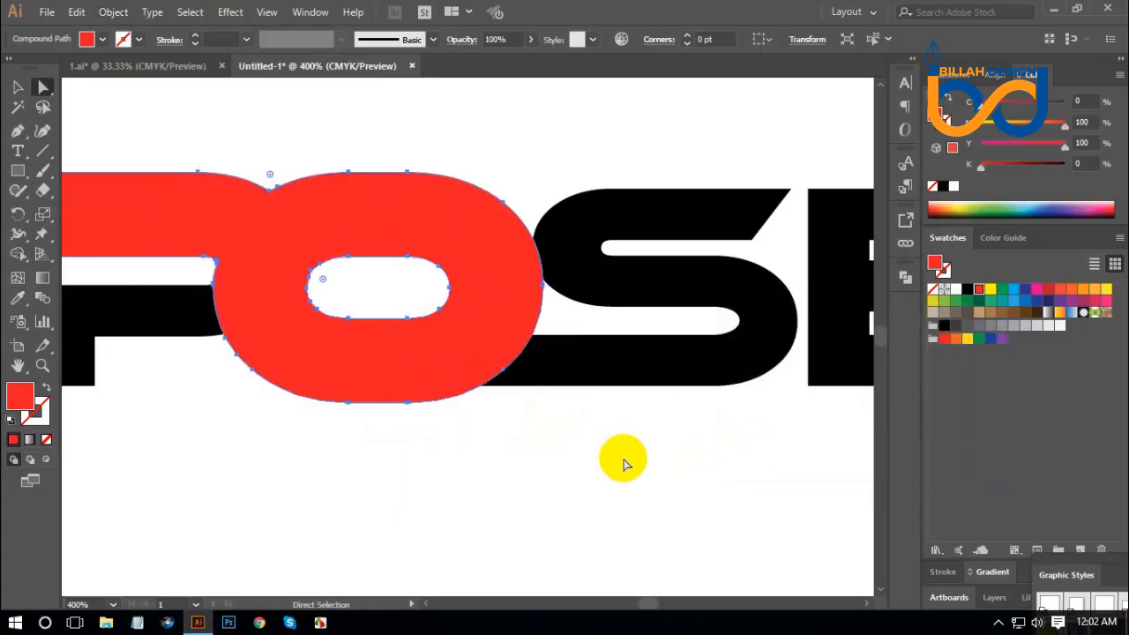
click(614, 449)
Cut the S along the offset outline with Shape Builder, removing the sliver between it and the O's lower curve
click(372, 201)
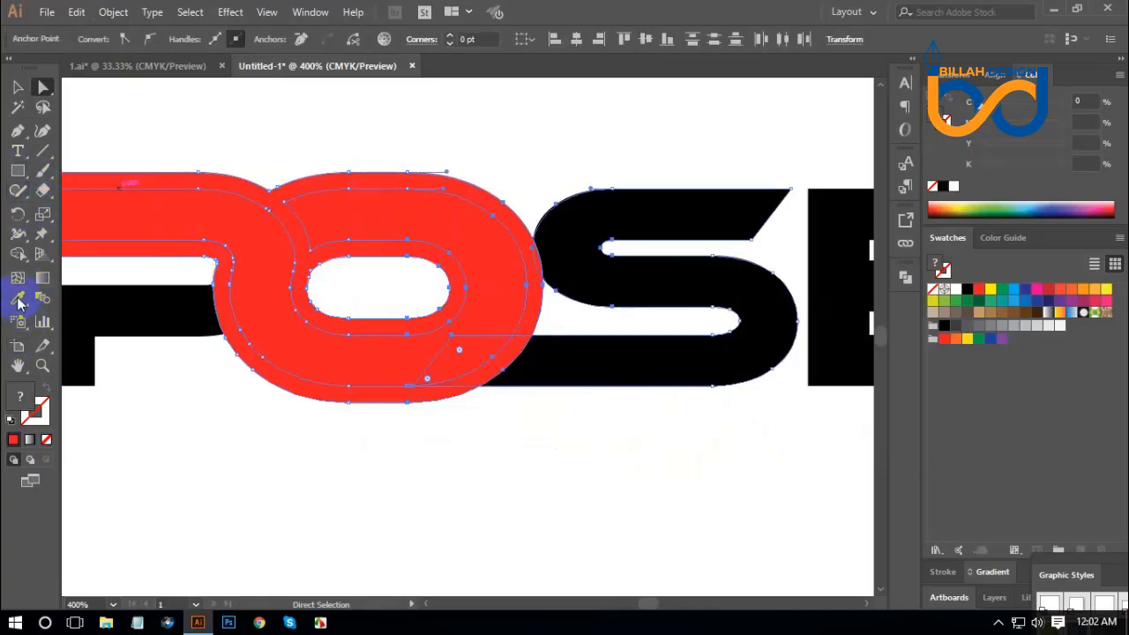
click(18, 255)
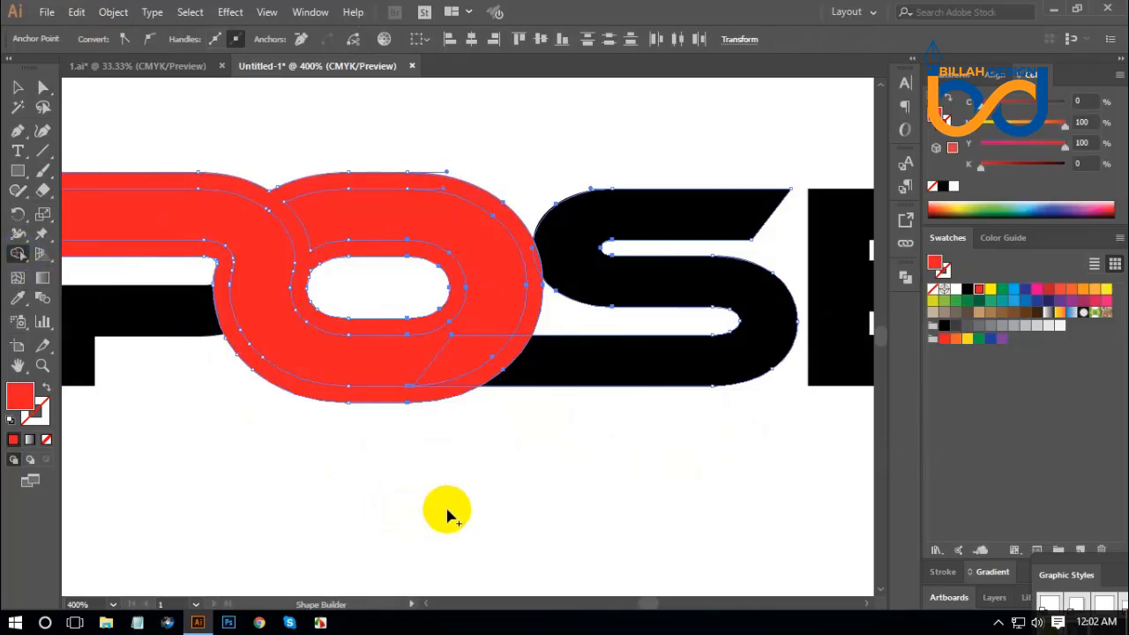
click(490, 378)
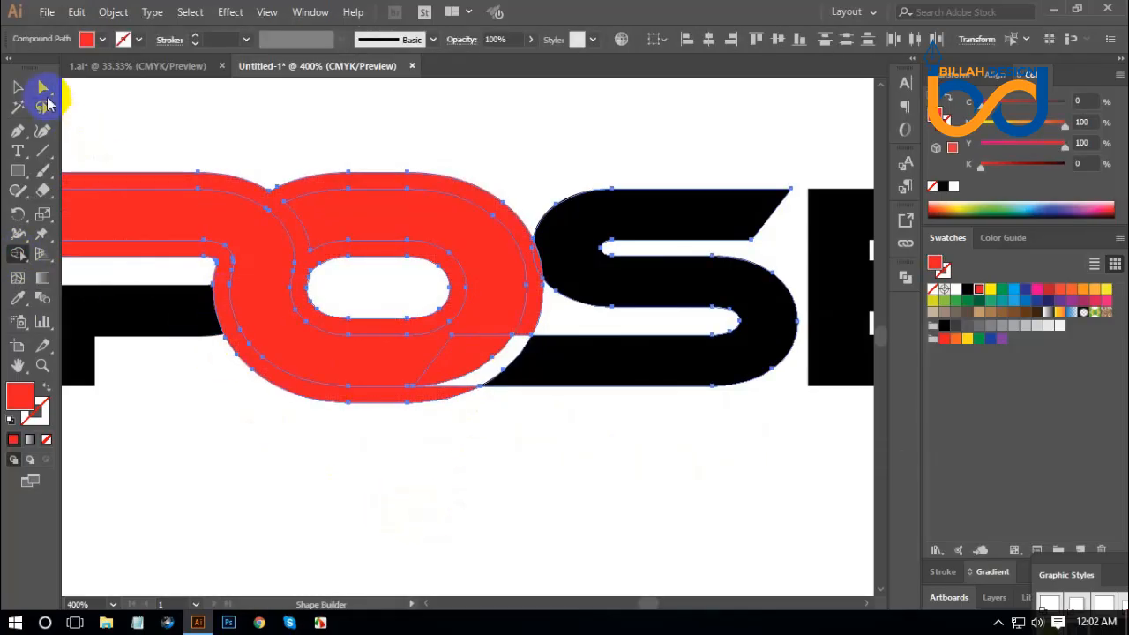
Remove the offset outline surrounding the red X-P-O shape, keeping the original shape
click(43, 87)
click(517, 487)
drag(522, 315, 398, 437)
key(ctrl+z)
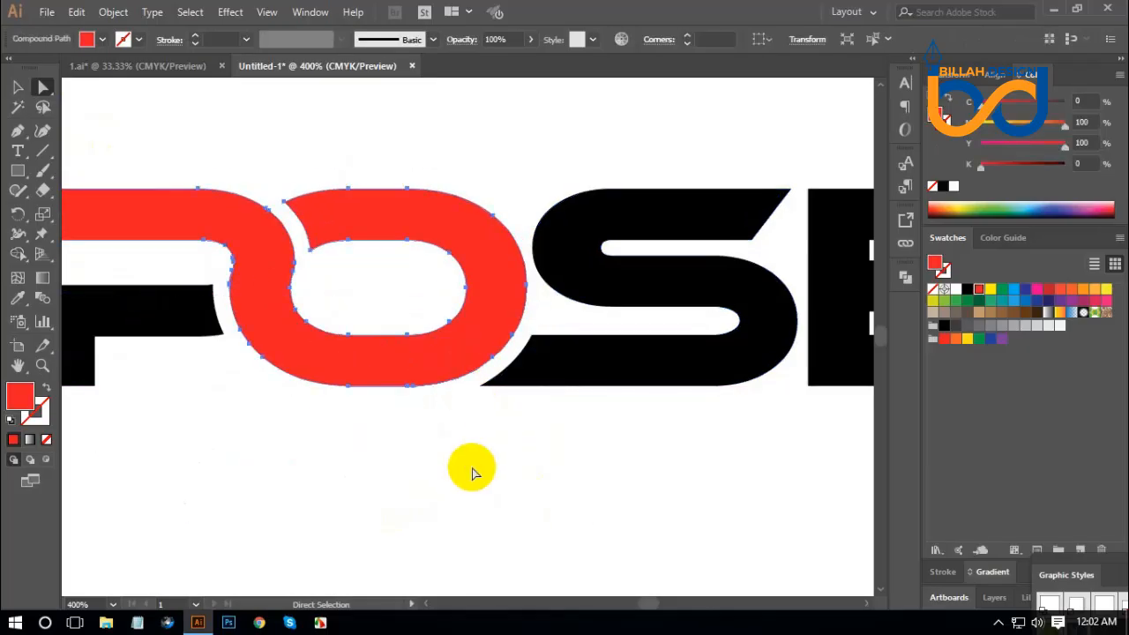
drag(378, 328, 641, 465)
click(467, 347)
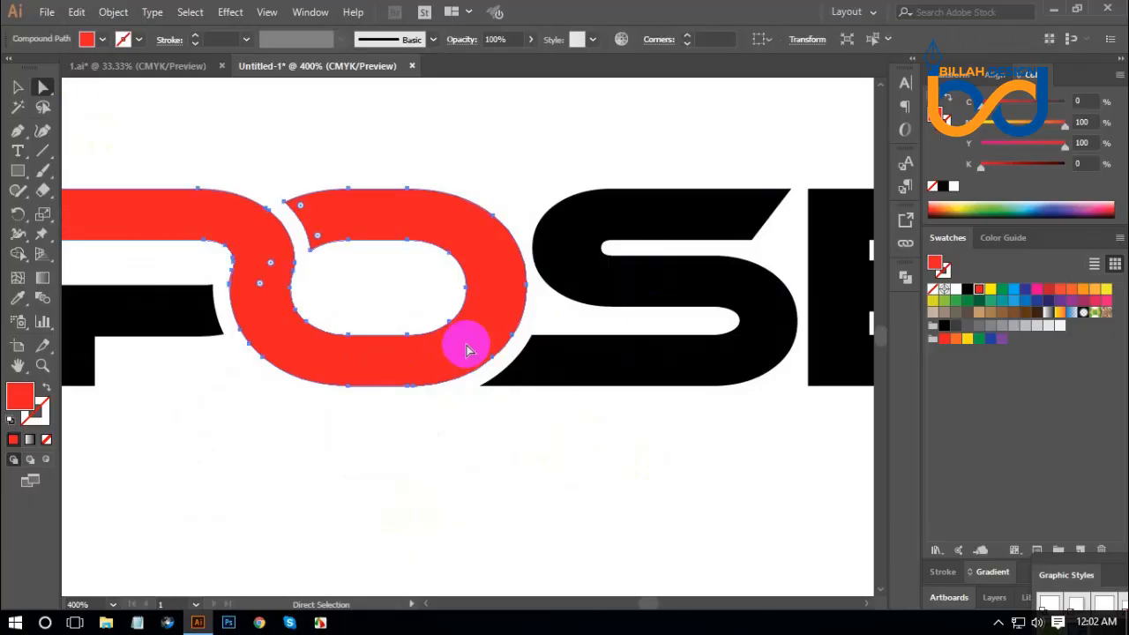
key(v)
ctrl+click(517, 481)
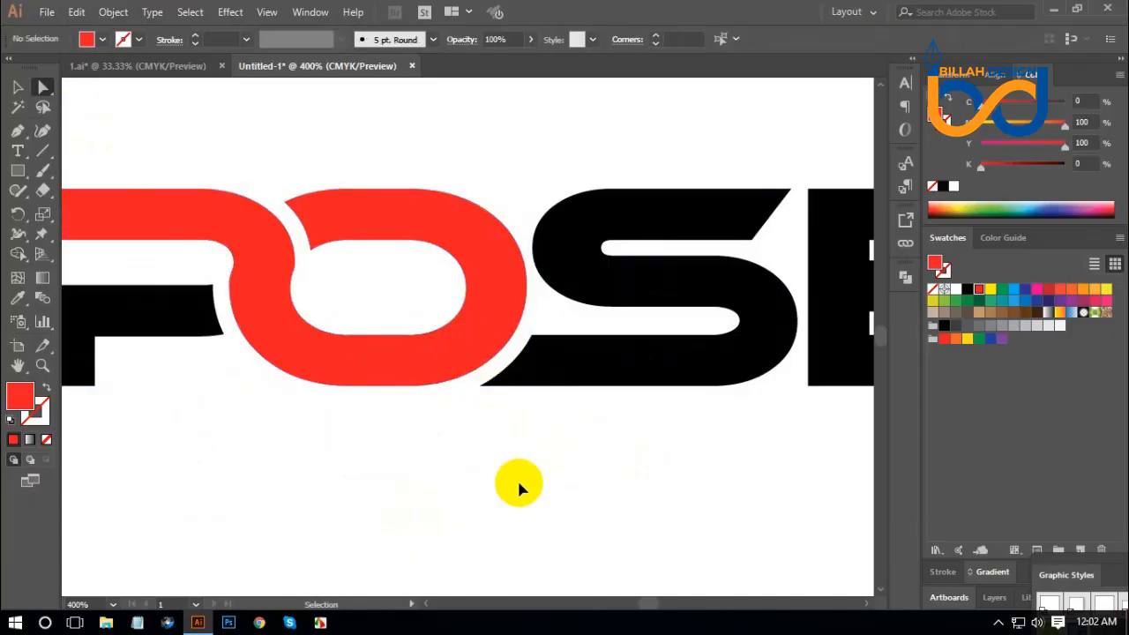
Remove the leftover S fragment lying within the O's lower curve and check the wordmark
drag(433, 309, 476, 372)
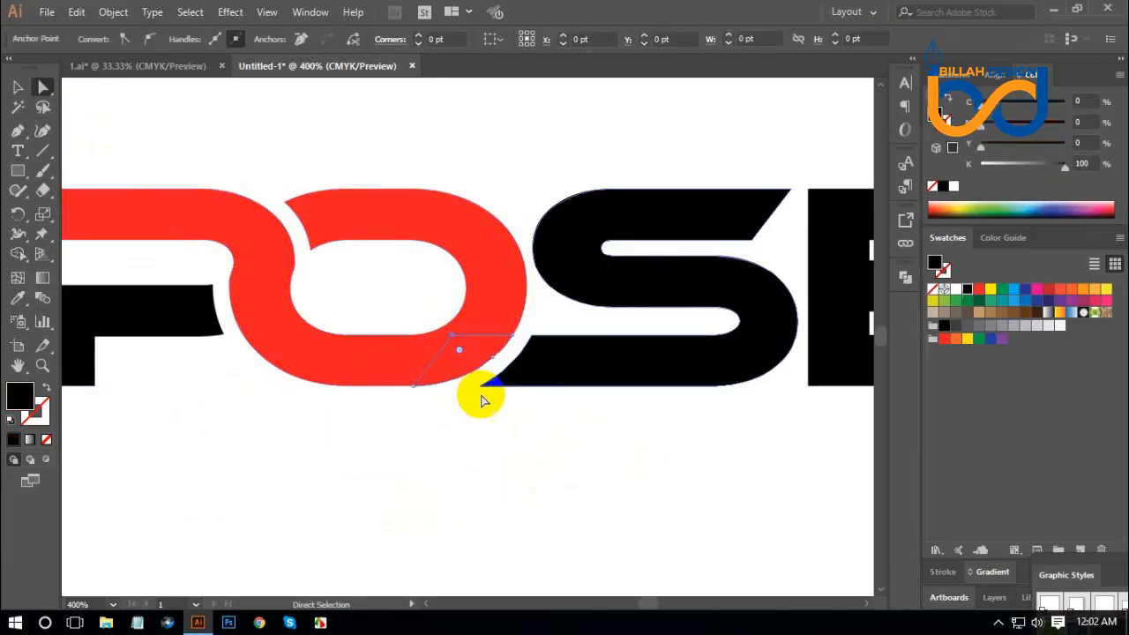
click(558, 486)
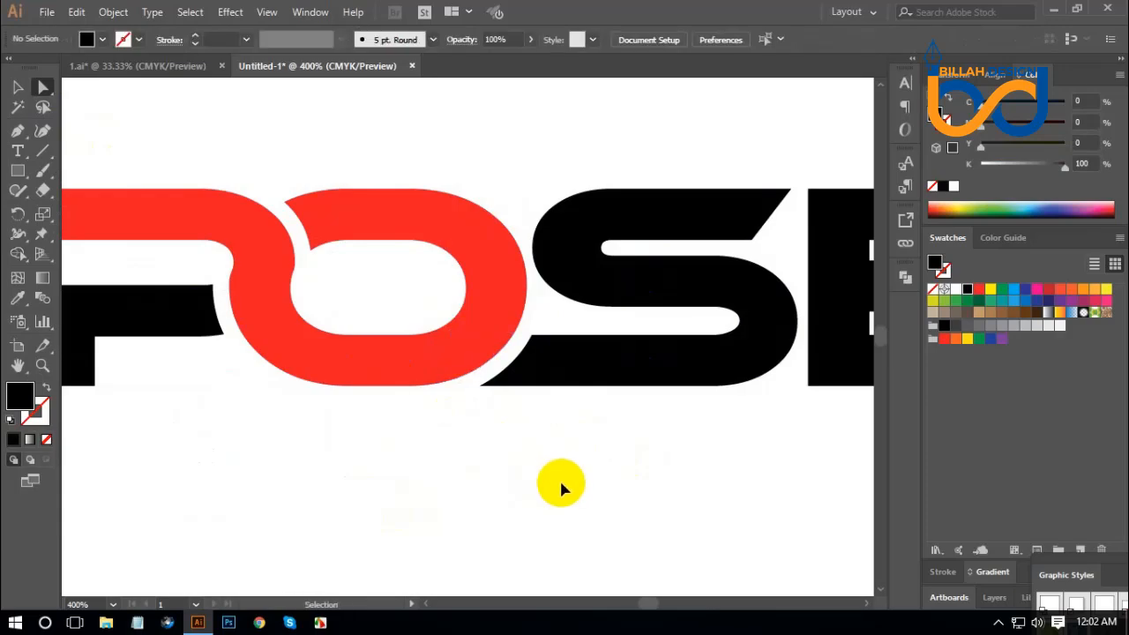
key(ctrl+z)
click(572, 488)
click(471, 362)
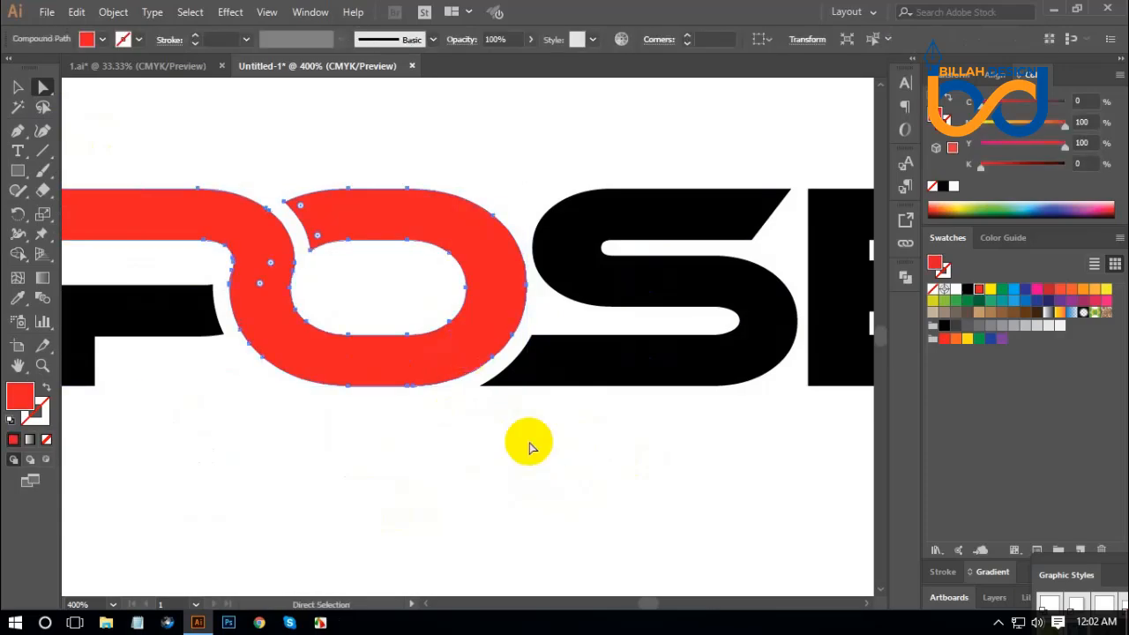
click(549, 457)
key(ctrl+minus)
key(ctrl+minus)
key(ctrl+minus)
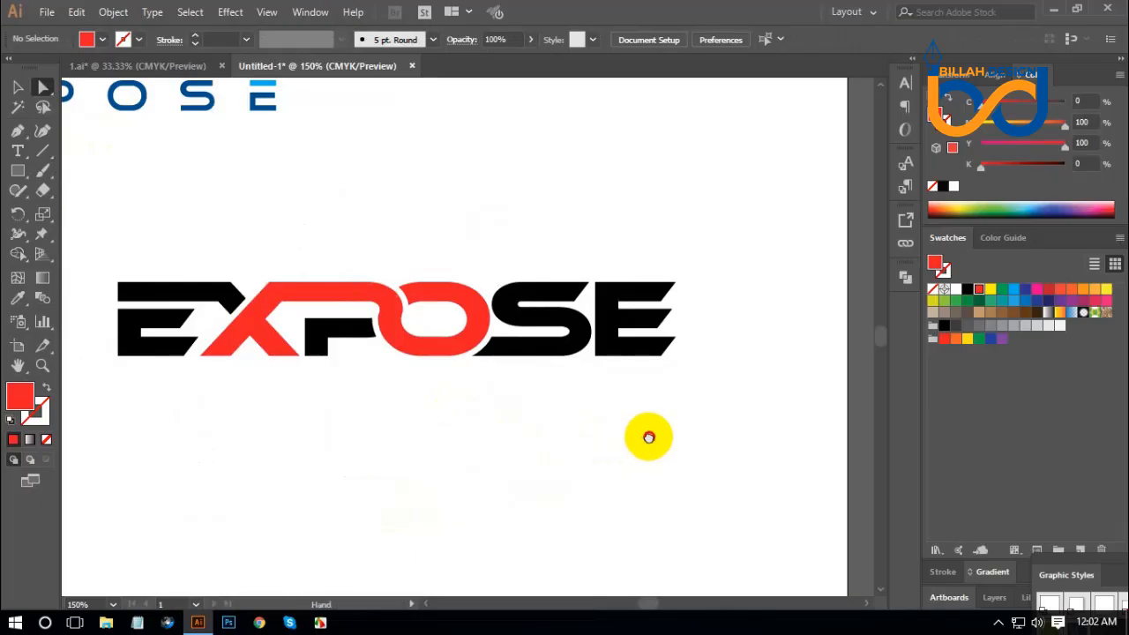
Extend the inner end of the final E's upper gap horizontally past the stem toward the S
scroll(648, 438, right, 1)
key(ctrl+plus)
key(ctrl+plus)
key(ctrl+plus)
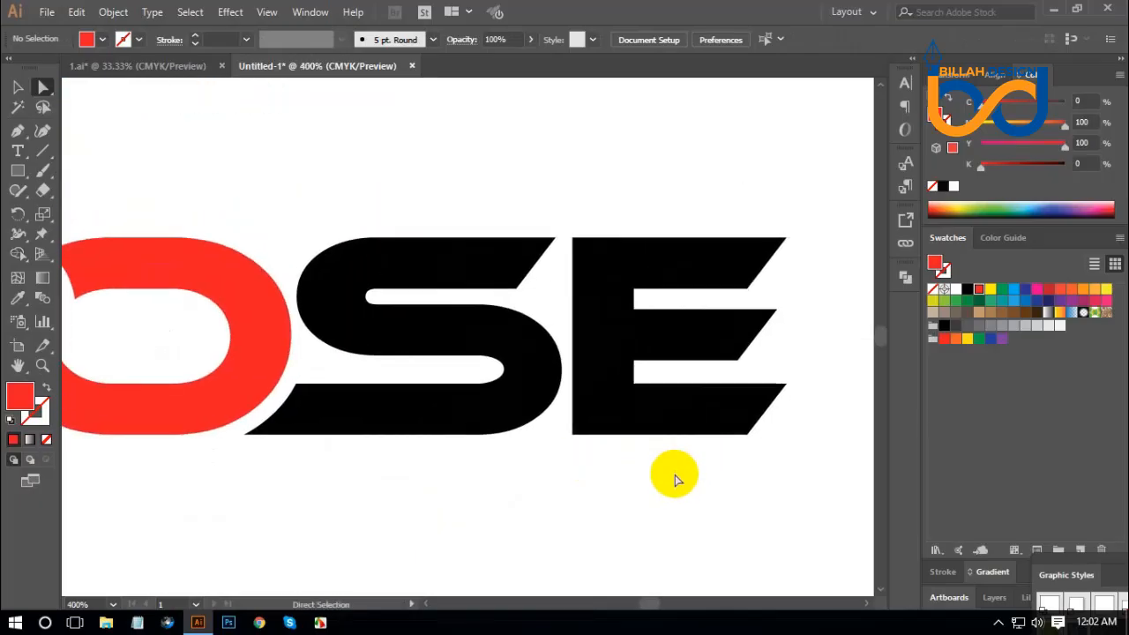
key(ctrl+plus)
drag(735, 305, 530, 311)
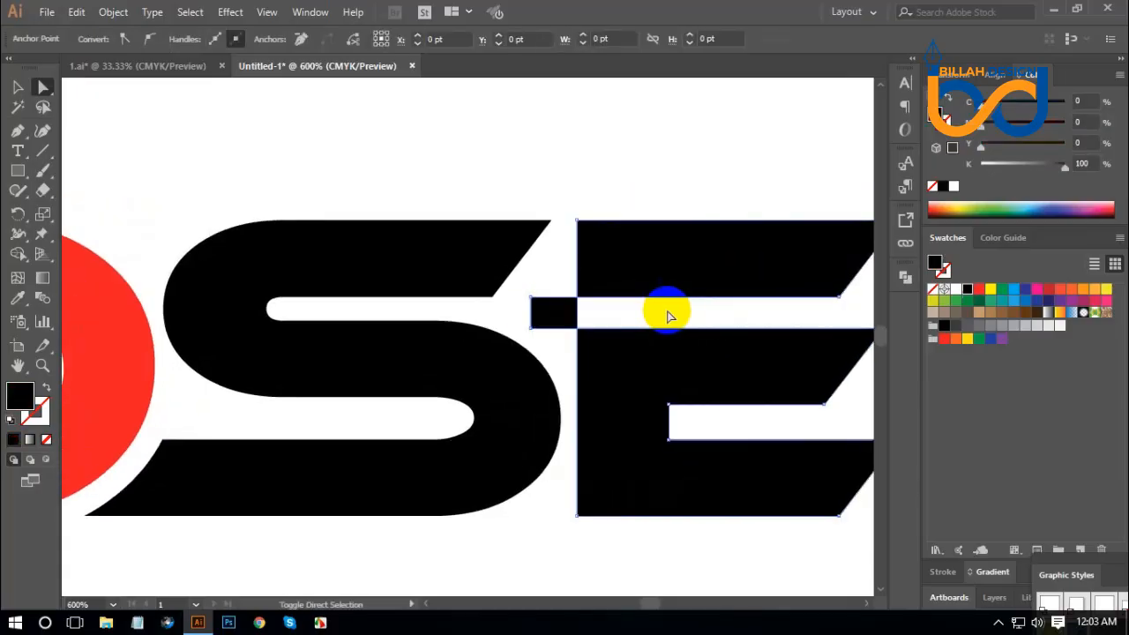
Divide the final E with Pathfinder and delete the small square protruding from its stem, separating the top bar
click(668, 315)
click(714, 353)
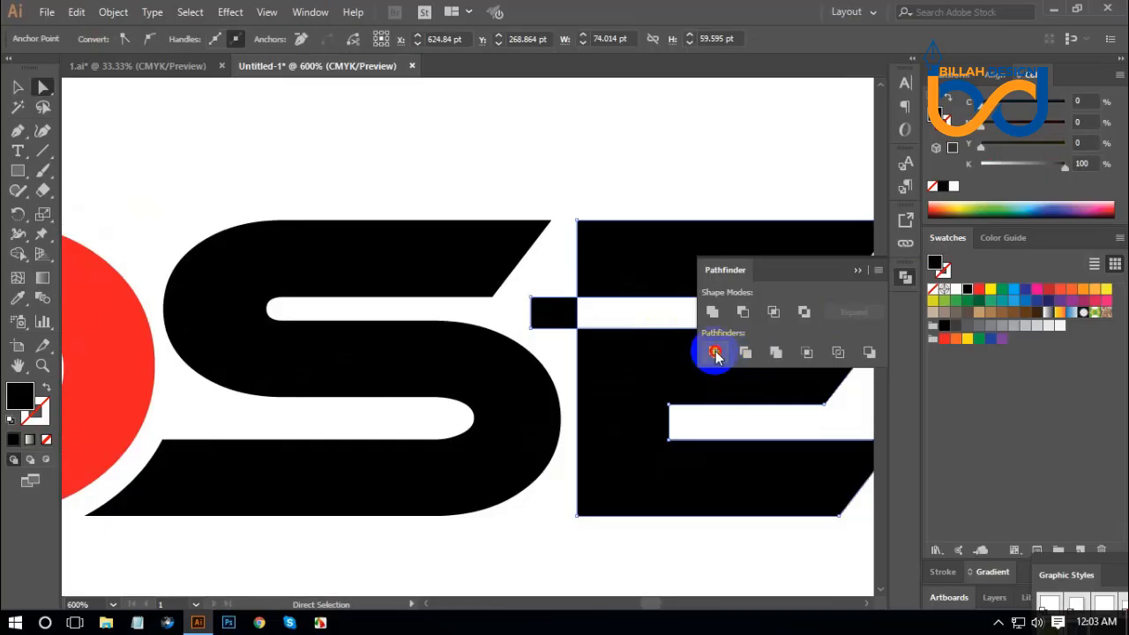
click(896, 277)
click(573, 313)
click(550, 308)
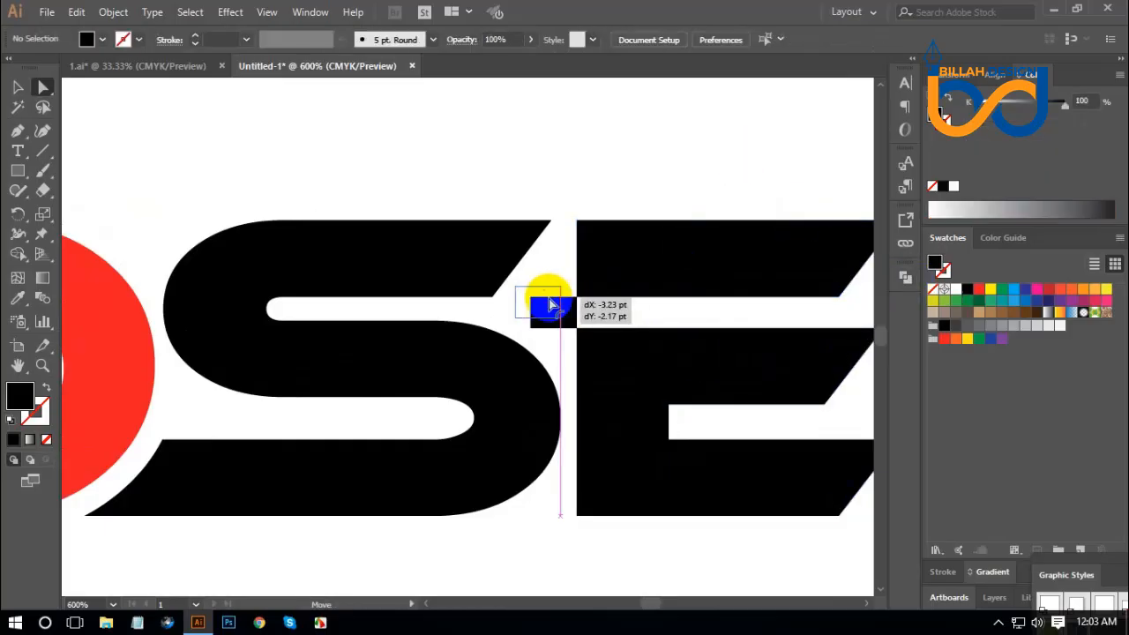
key(Delete)
key(Delete)
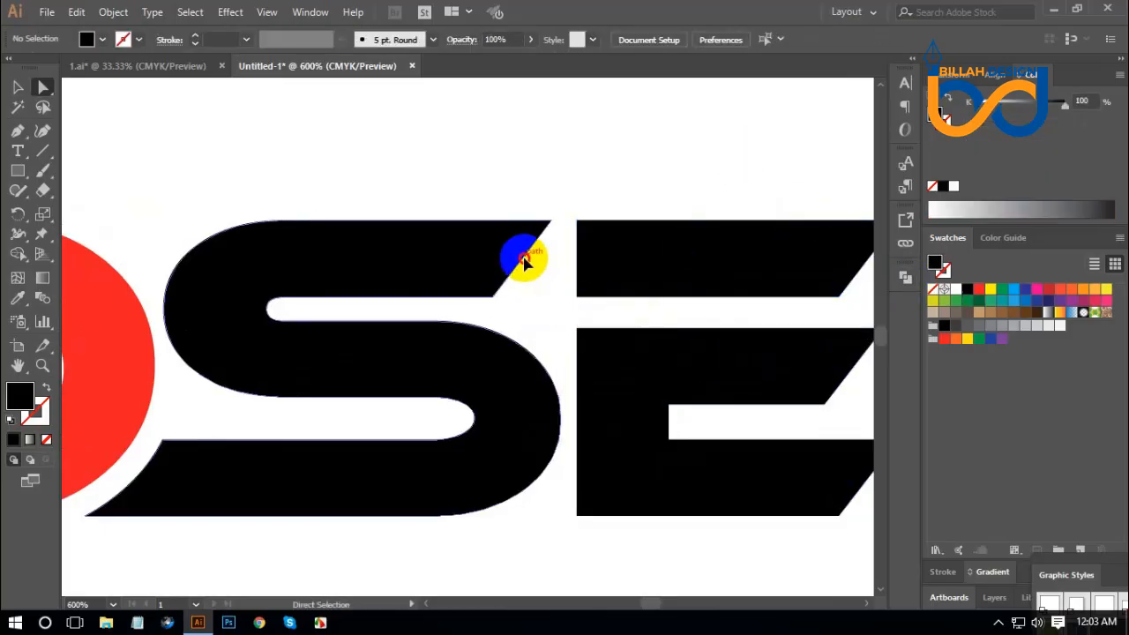
Extend the S's slanted upper end into the E's separated top bar and unite both shapes with Pathfinder
drag(524, 261, 654, 256)
click(691, 314)
drag(504, 144, 701, 252)
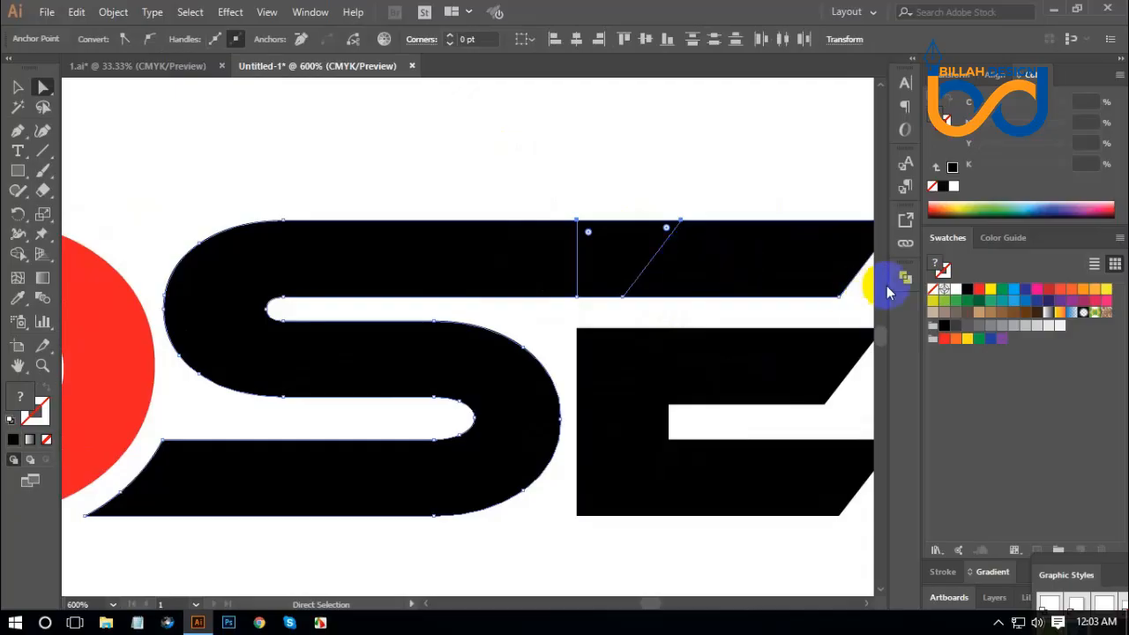
click(905, 279)
click(712, 312)
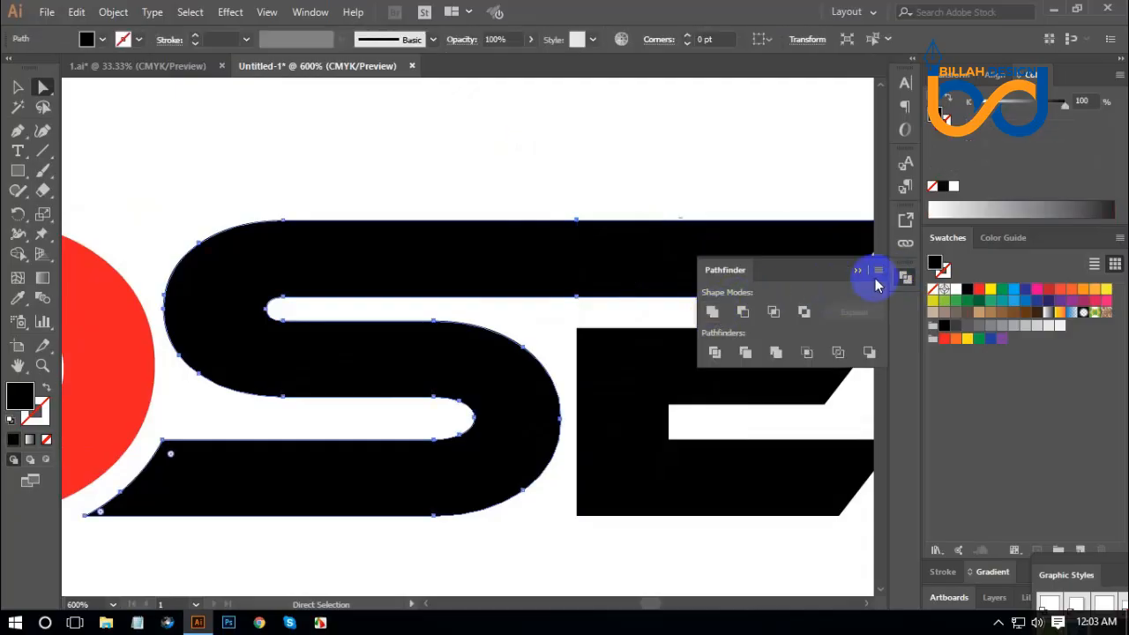
Fill every shape of the bold EXPOSE wordmark with solid black, replacing the red X-P and O parts
click(907, 277)
click(521, 555)
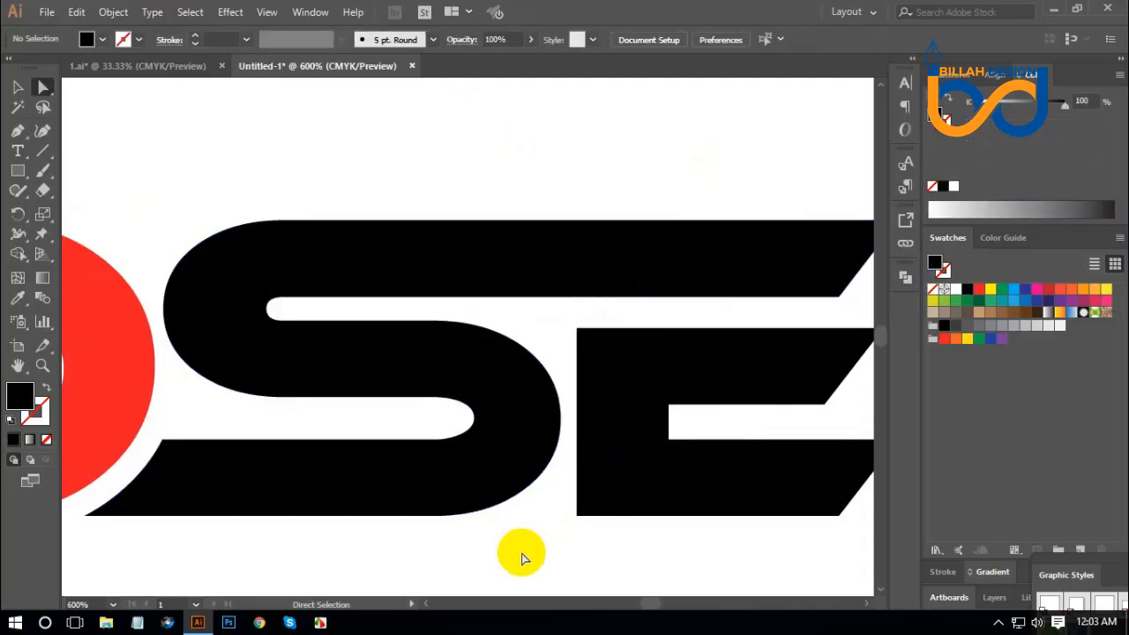
key(ctrl+minus)
key(ctrl+minus)
key(ctrl+minus)
key(ctrl+minus)
key(ctrl+minus)
key(ctrl+minus)
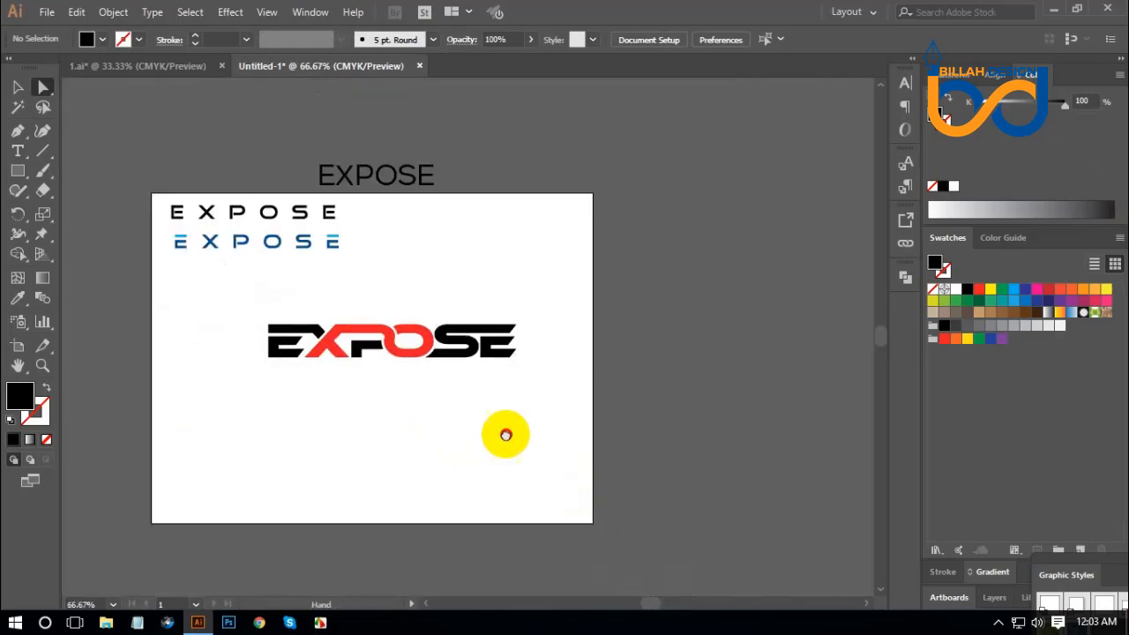
drag(506, 435, 604, 433)
click(19, 87)
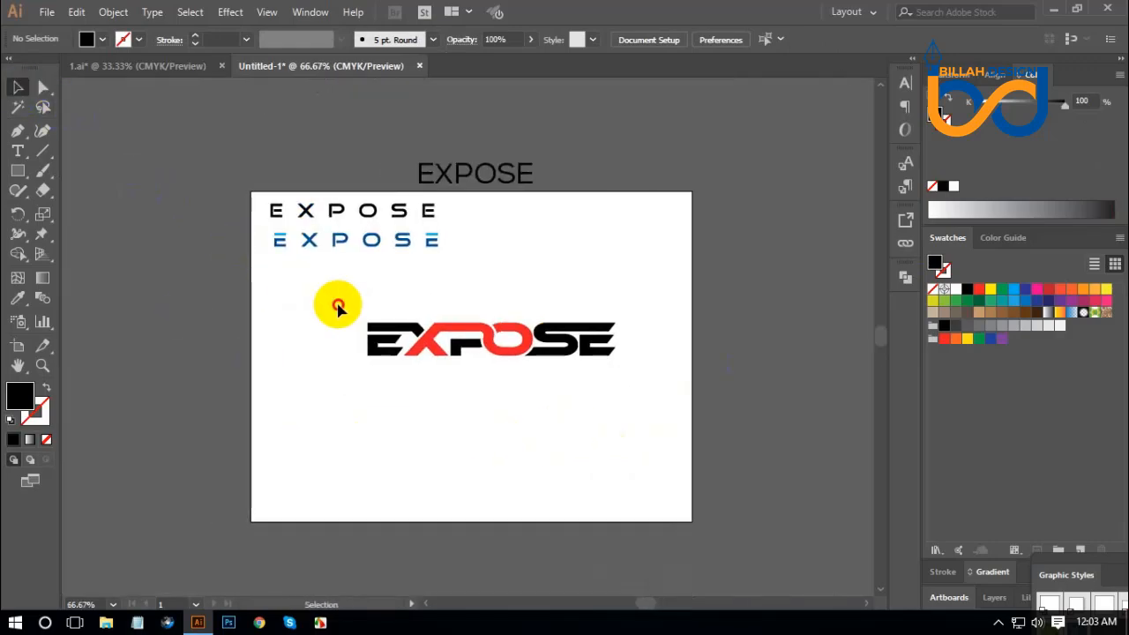
drag(295, 295, 633, 357)
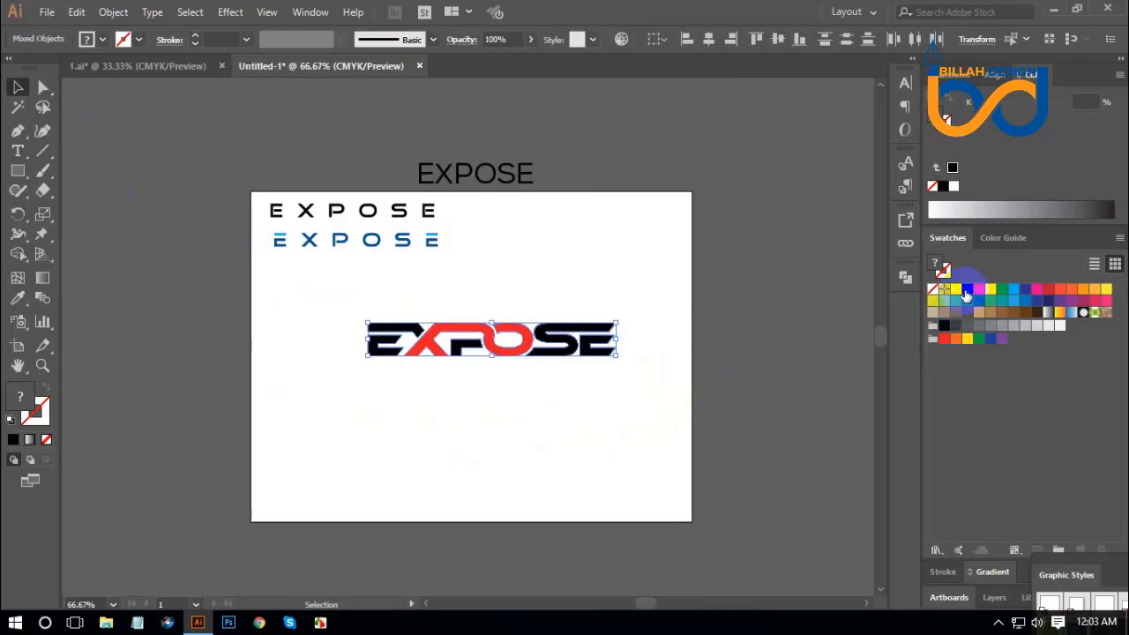
click(968, 289)
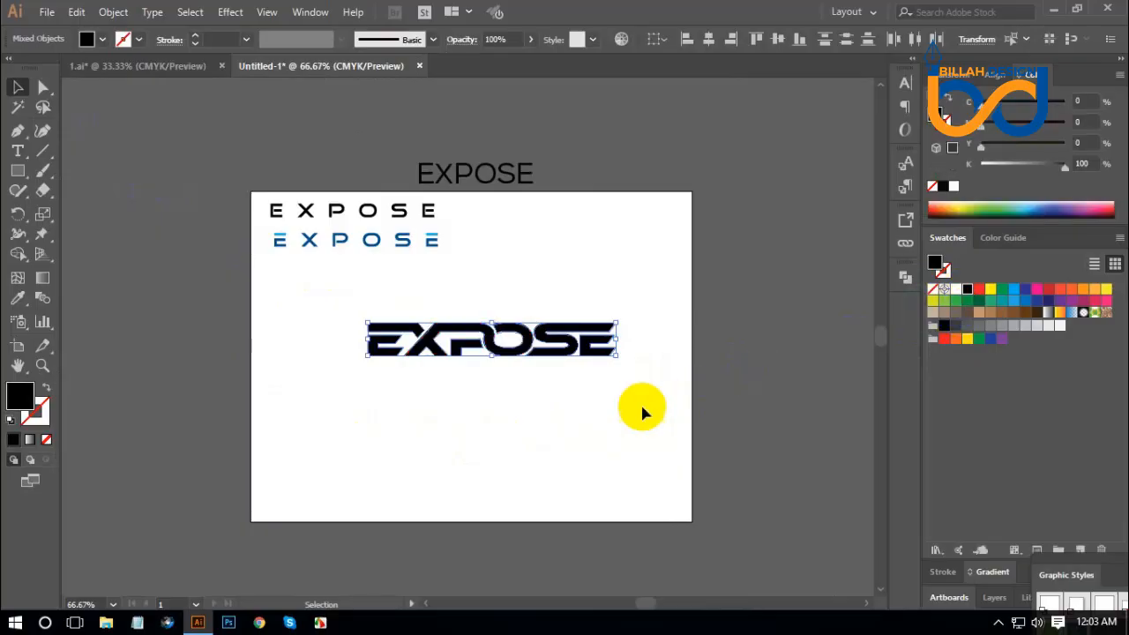
Fill the first E's top bar, the P's lower stem piece and the final E's lower part with red
click(43, 88)
click(542, 426)
key(ctrl+plus)
key(ctrl+plus)
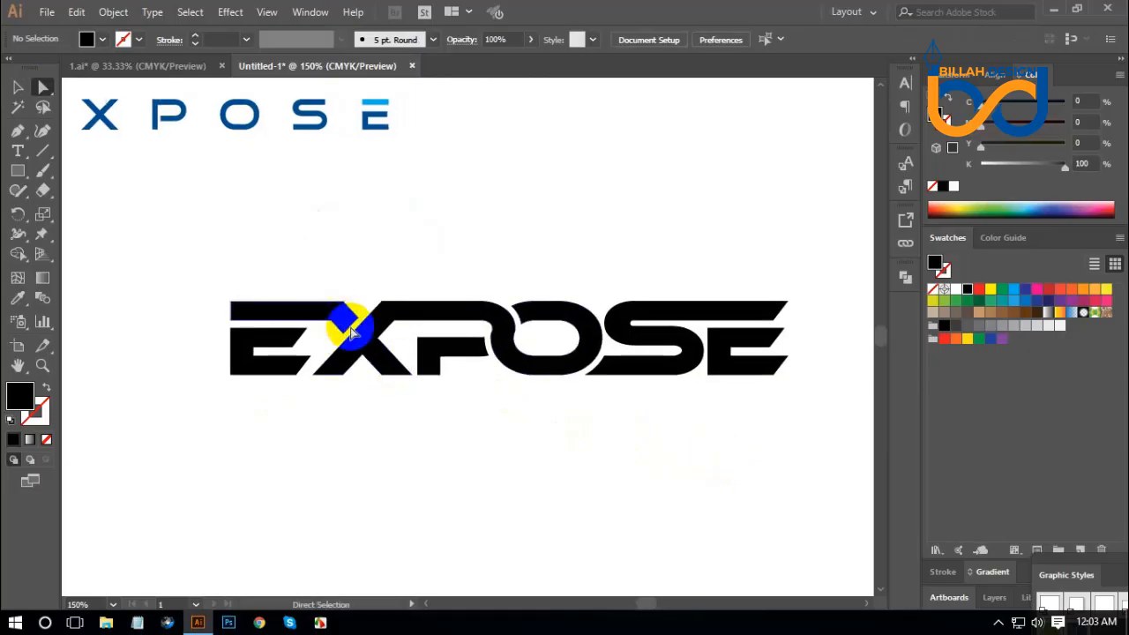
click(297, 317)
shift+click(452, 364)
shift+click(739, 366)
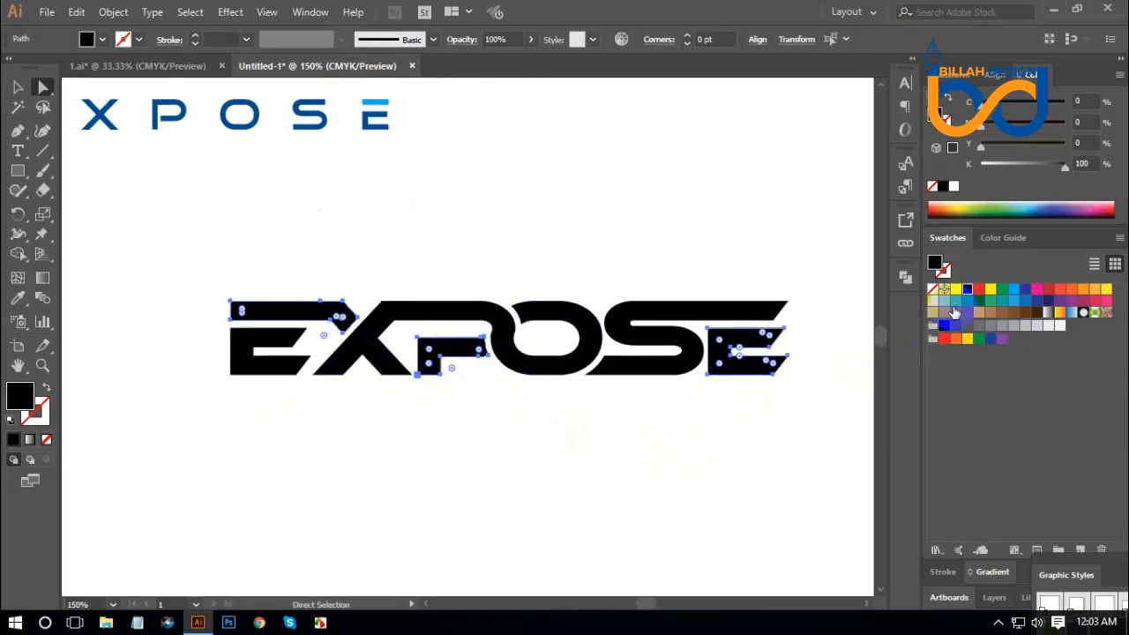
click(979, 288)
click(688, 453)
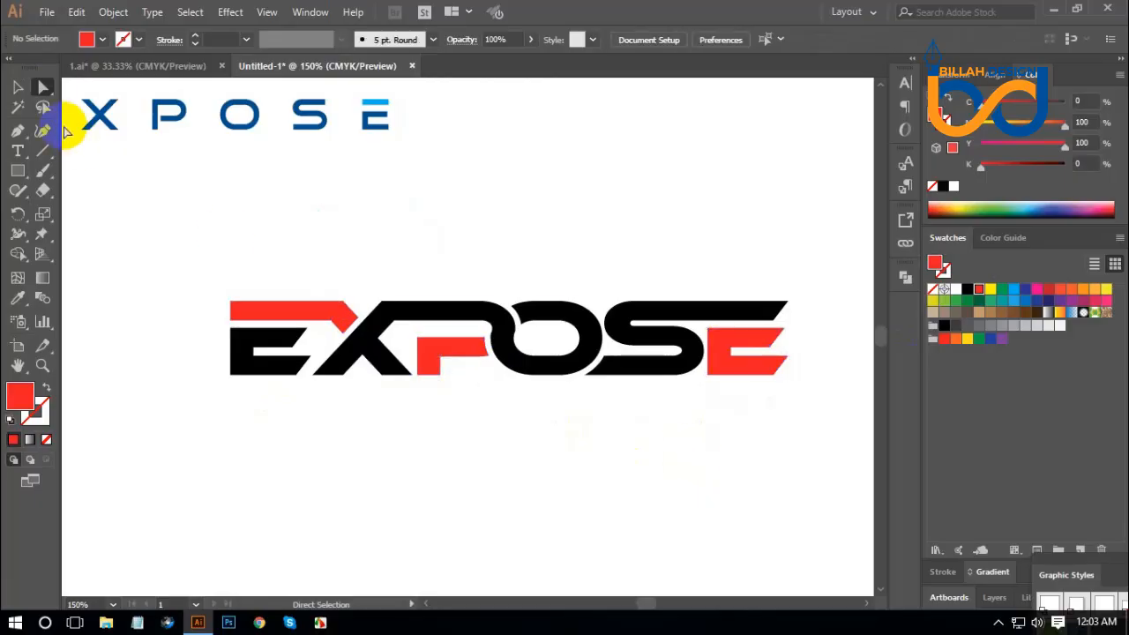
Scale down the black-and-red wordmark and place it on the artboard directly beneath the blue EXPOSE version
drag(142, 247, 813, 416)
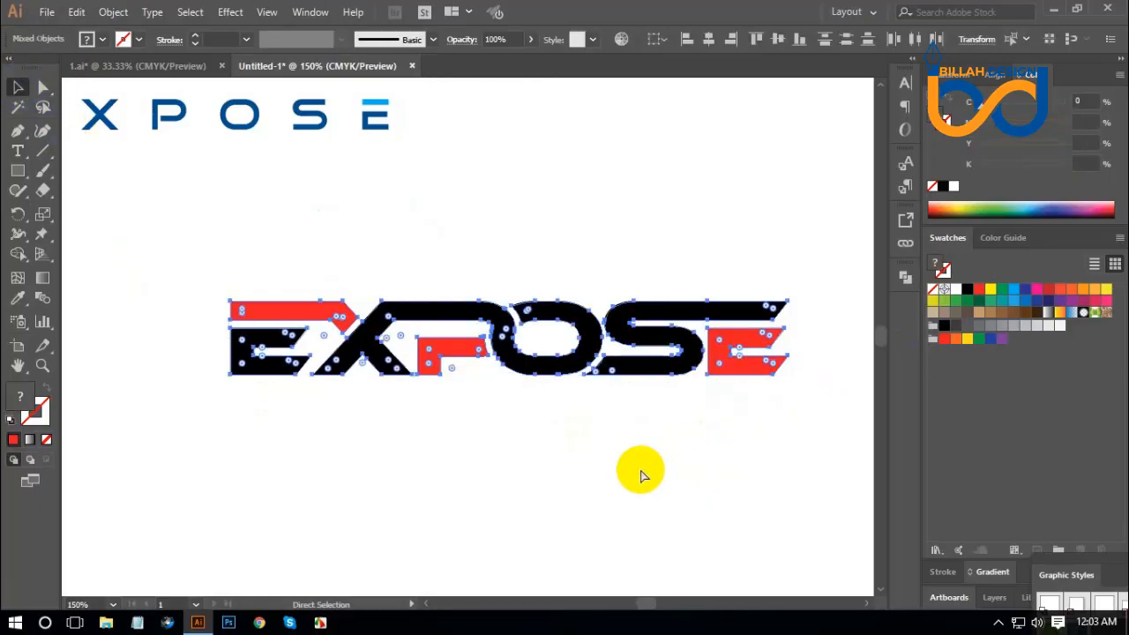
key(v)
click(579, 453)
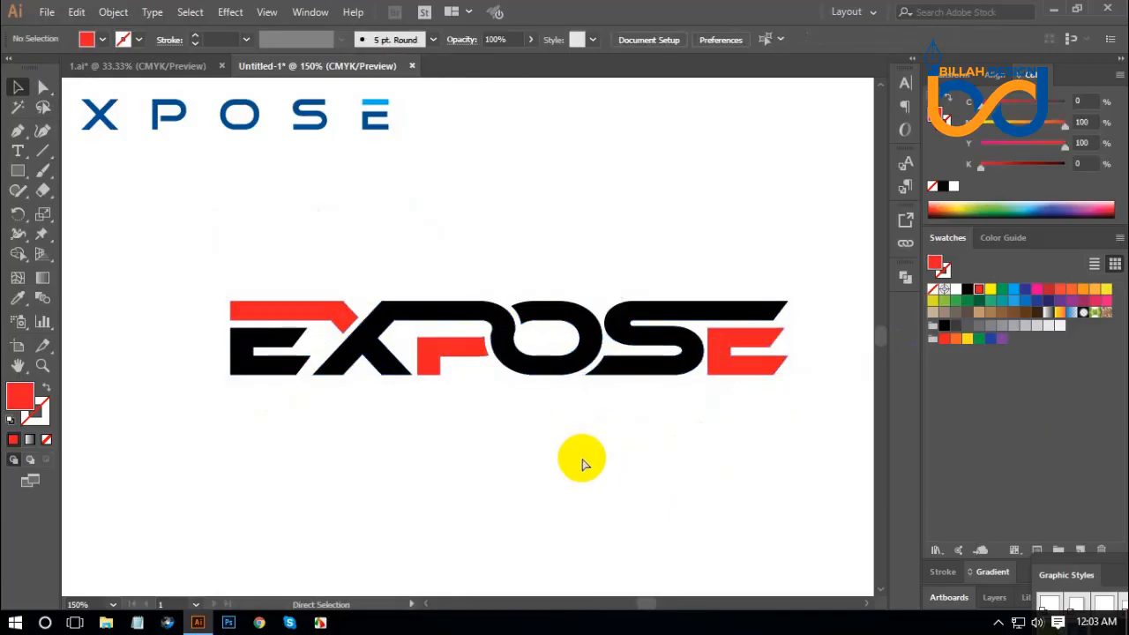
key(ctrl+minus)
key(ctrl+minus)
drag(574, 425, 587, 426)
drag(567, 359, 462, 279)
click(527, 361)
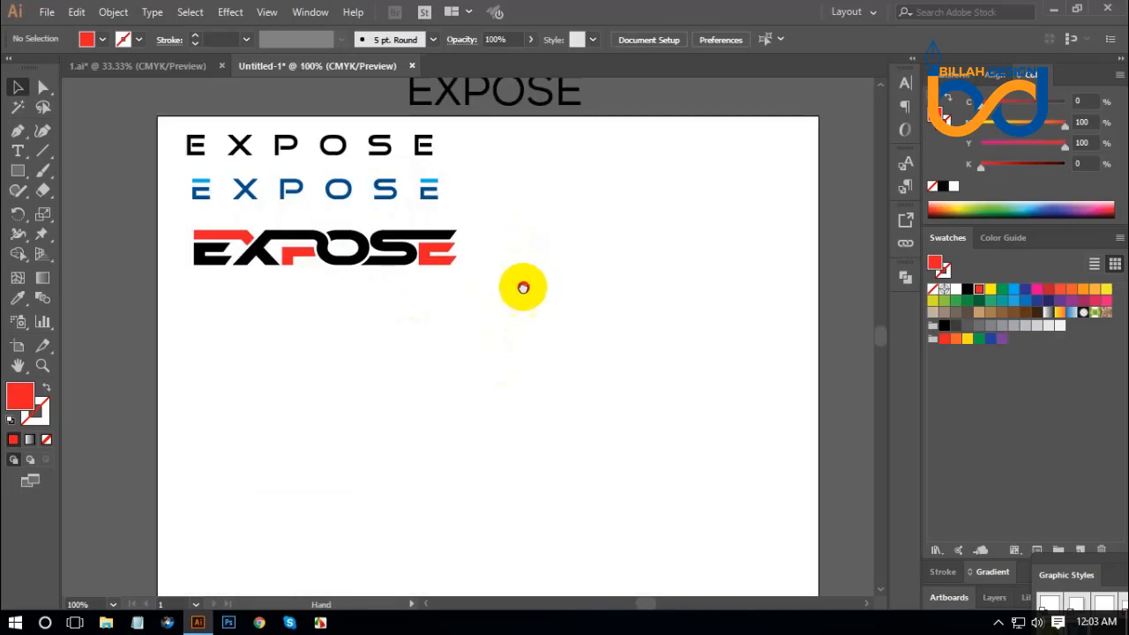
key(ctrl+plus)
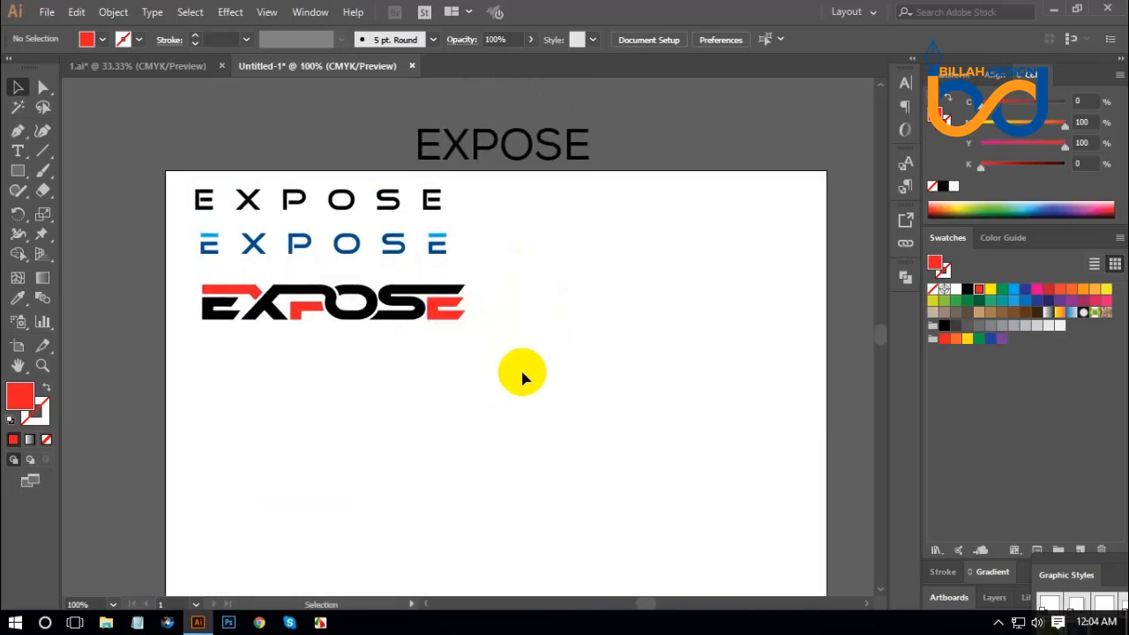